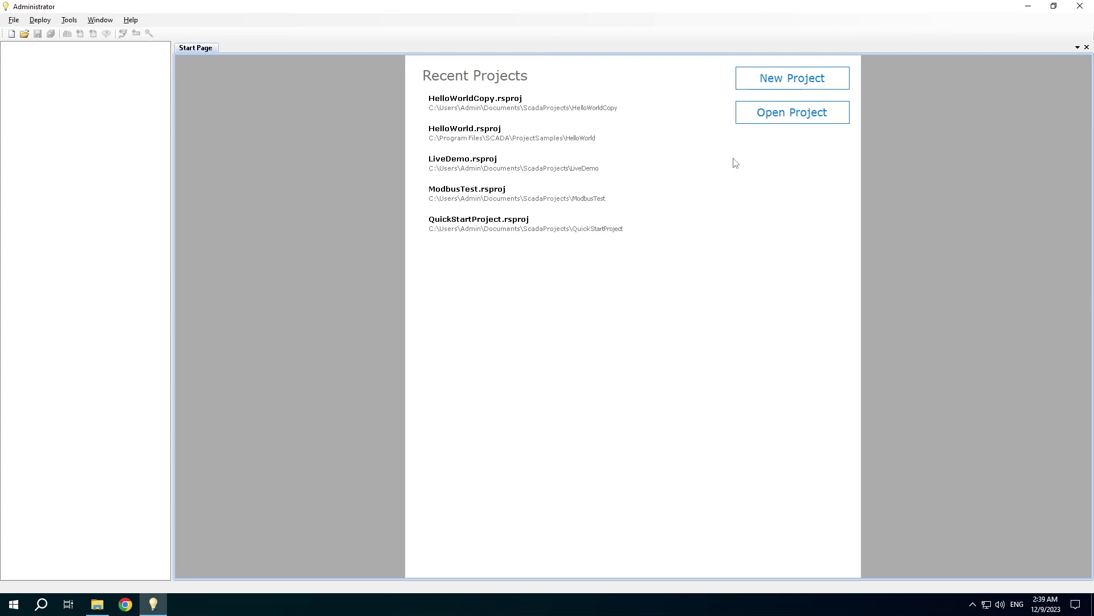
- Open the HelloWorldCopy project and display the Simulator device's channel table (channels 101–106)
left_click(517, 108)
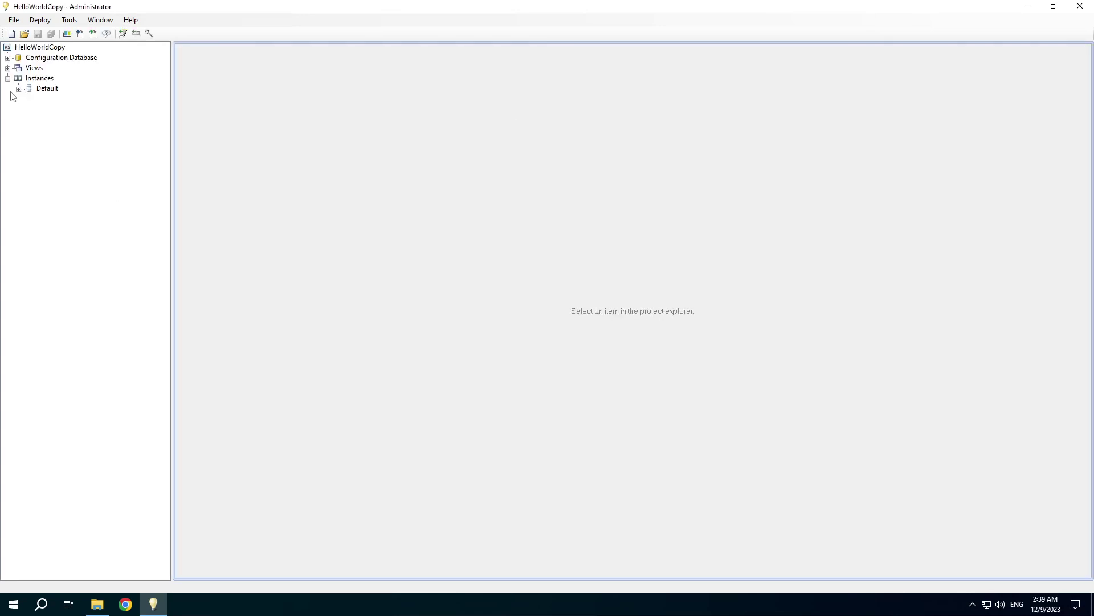
left_click(8, 57)
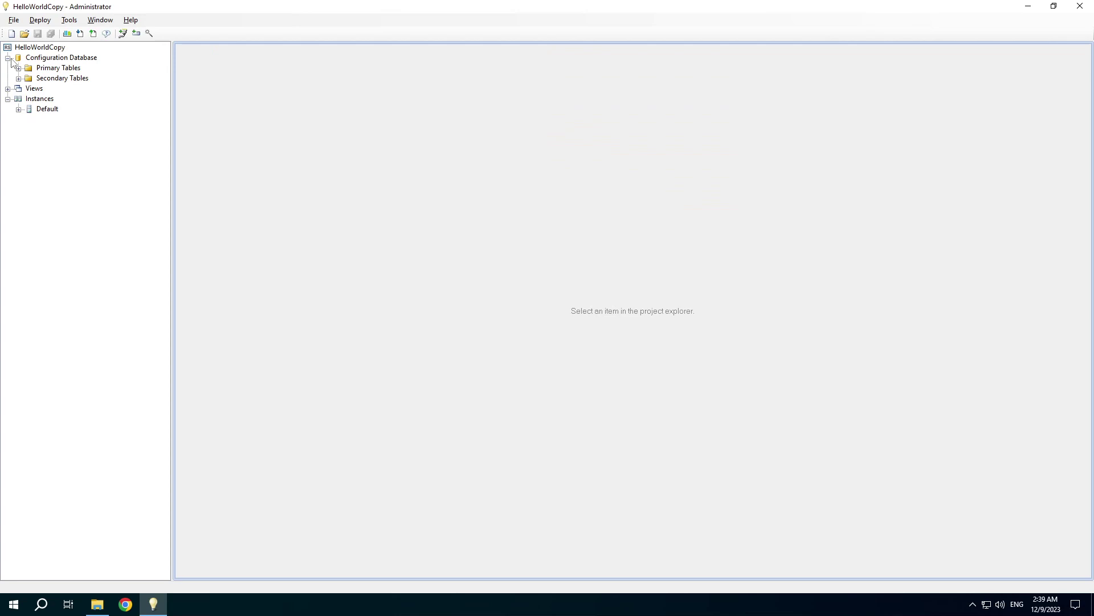
left_click(19, 68)
left_click(30, 108)
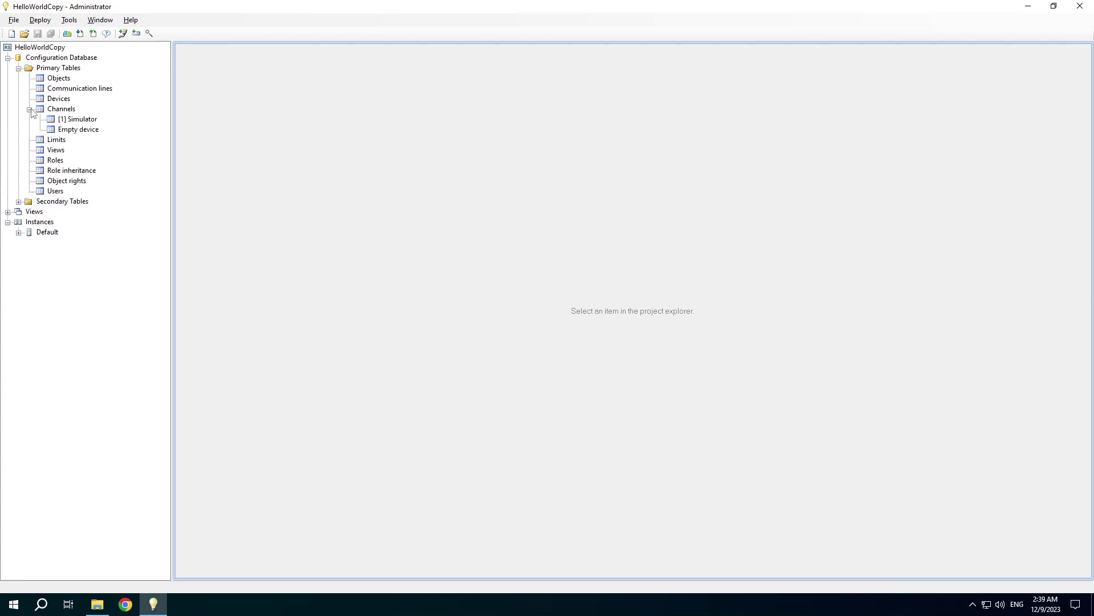
double_click(78, 120)
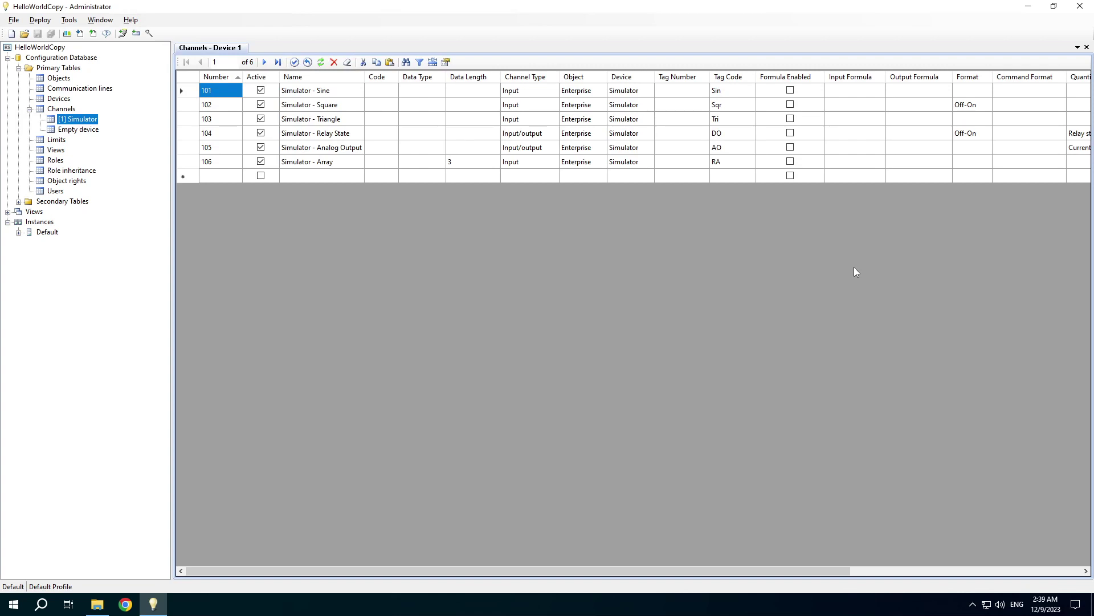
- Copy the Off-On format from channel 102 into channel 103 (Simulator - Triangle)
left_click(971, 109)
left_click(987, 108)
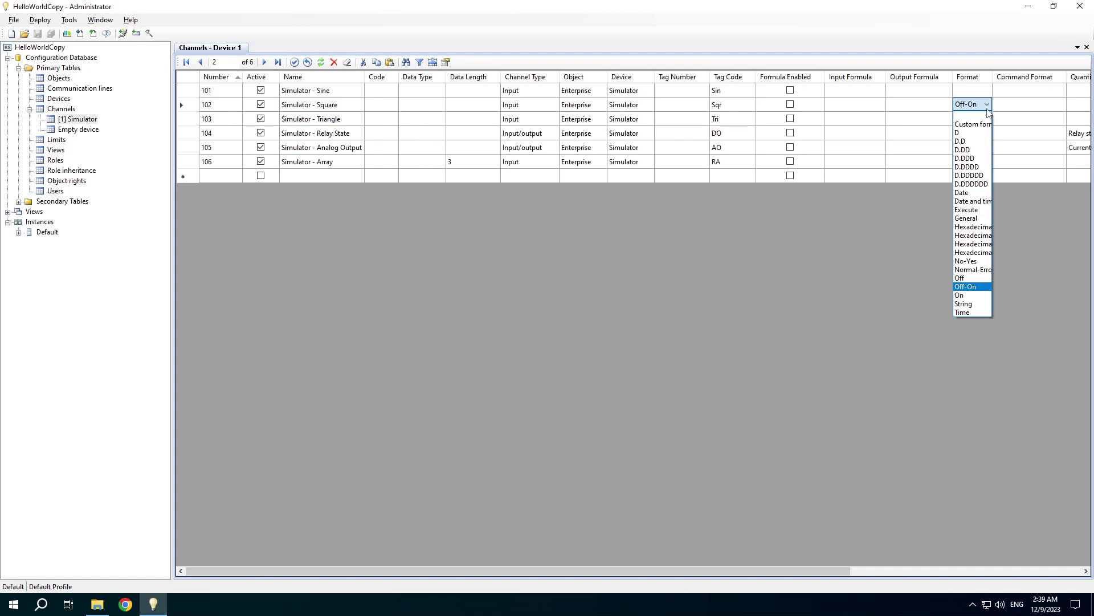
left_click(987, 112)
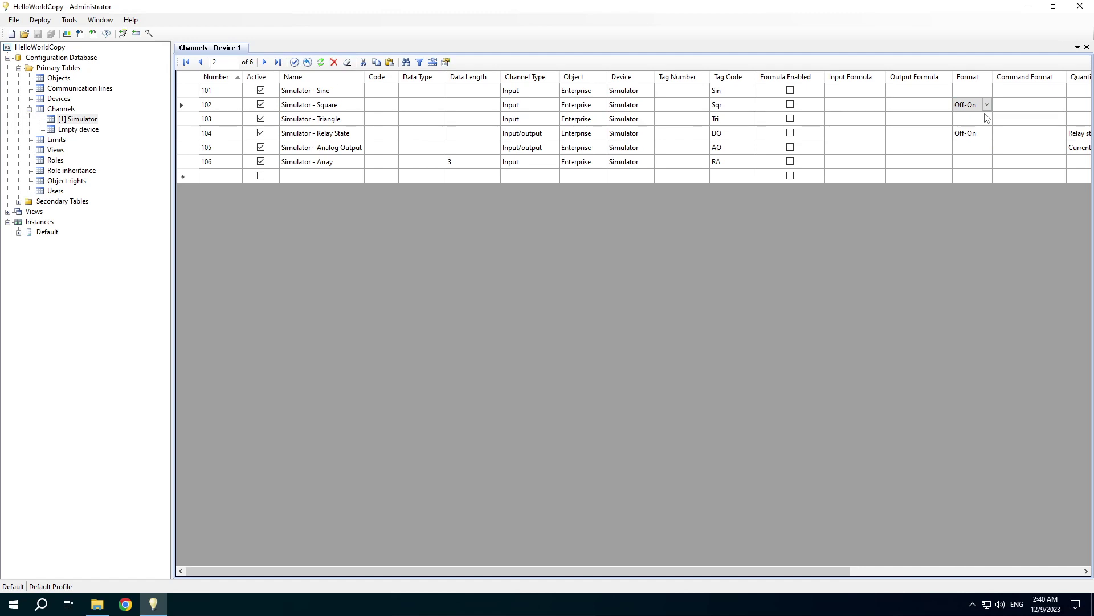
left_click(986, 118)
type("Off-On")
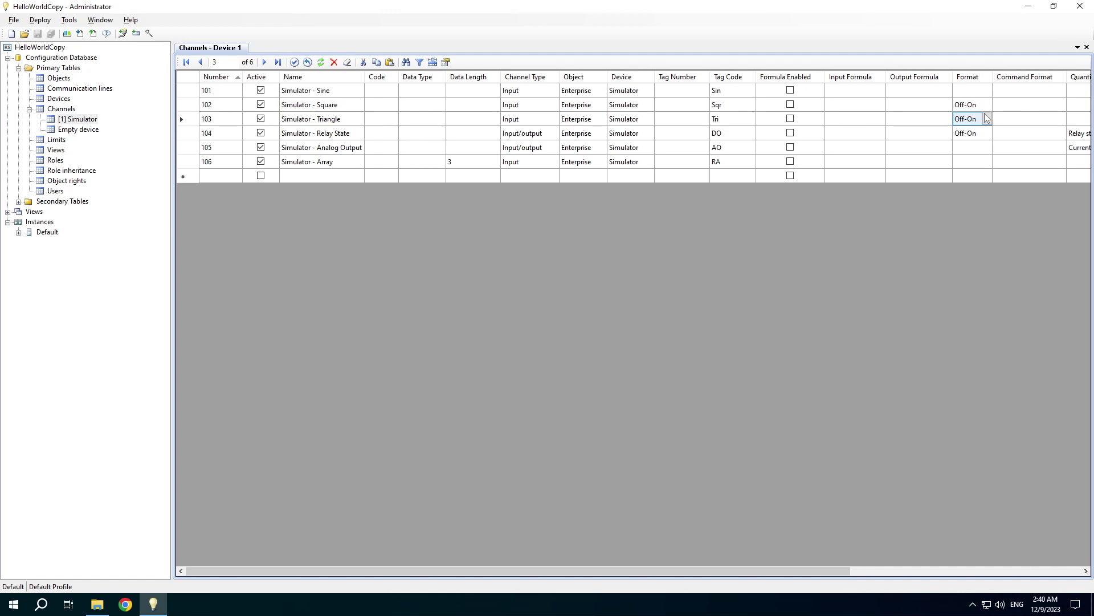
key("Down")
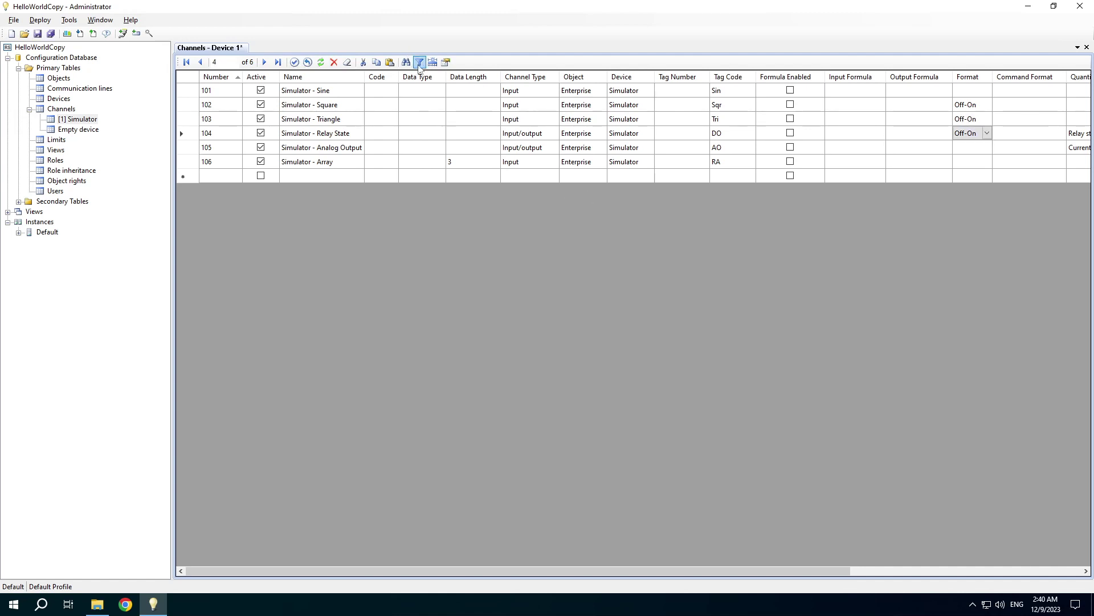
- Filter the channel table to show only channels with the Off-On format
left_click(419, 63)
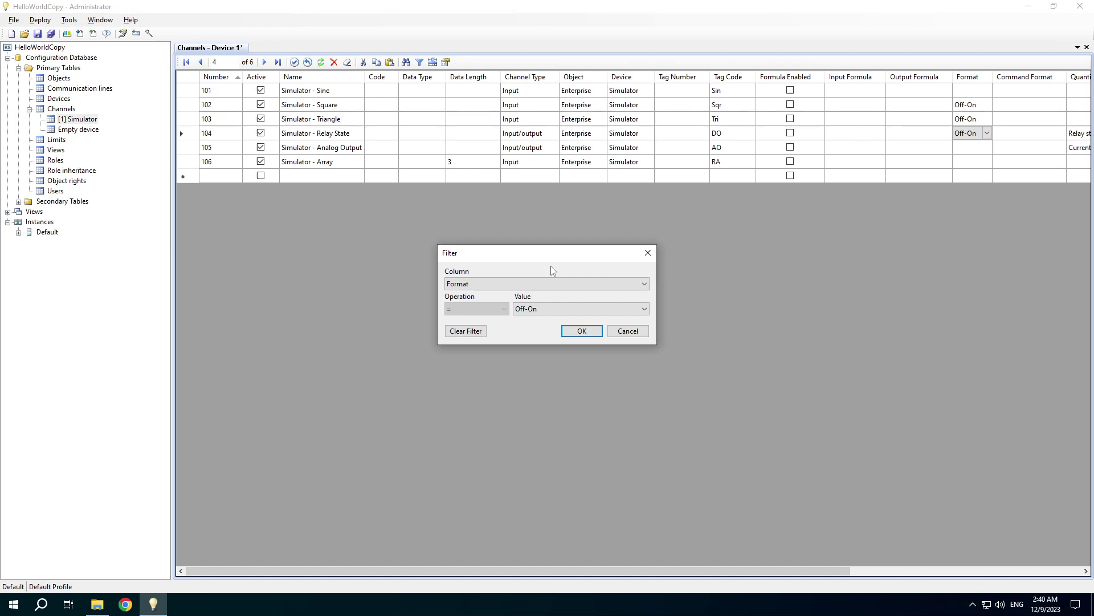
left_click(586, 331)
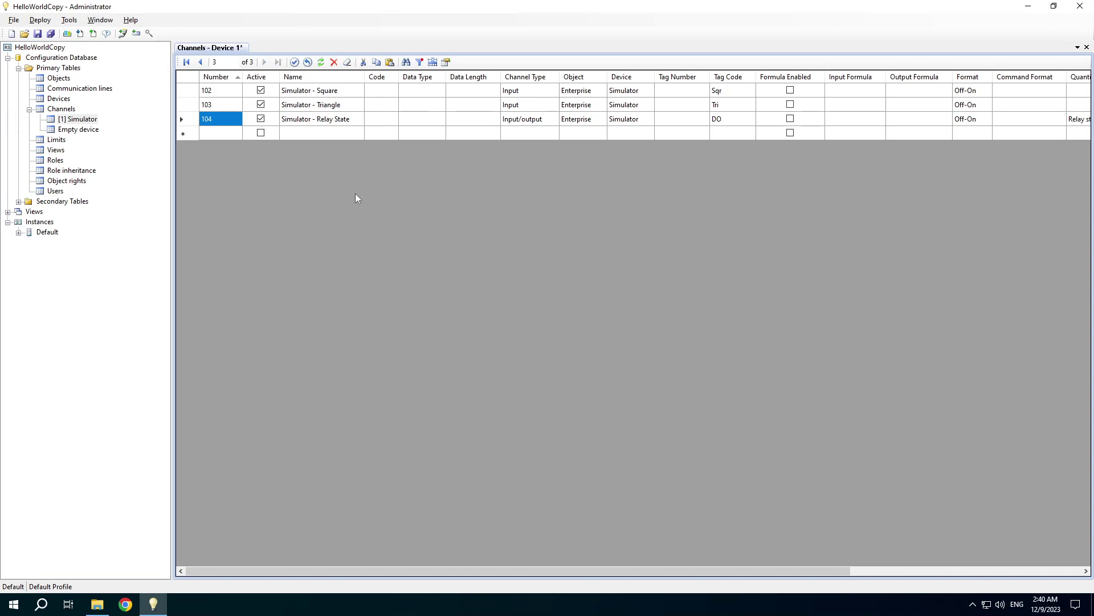
left_click(320, 94)
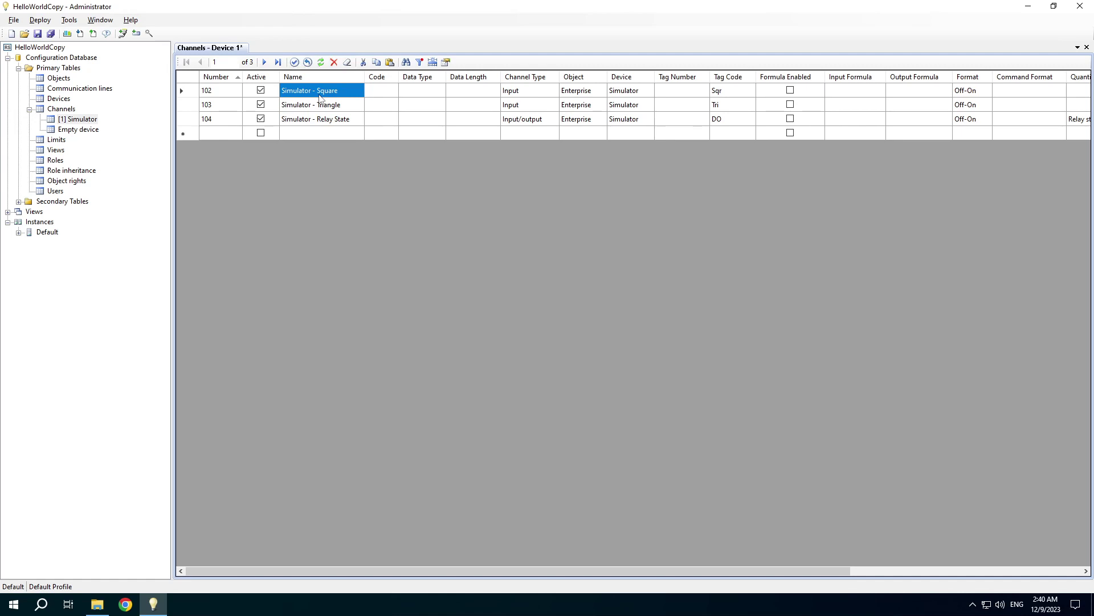
- Replace 'Simulator' with 'Test' in all filtered channel names, matching partial cell contents
key("ctrl+f")
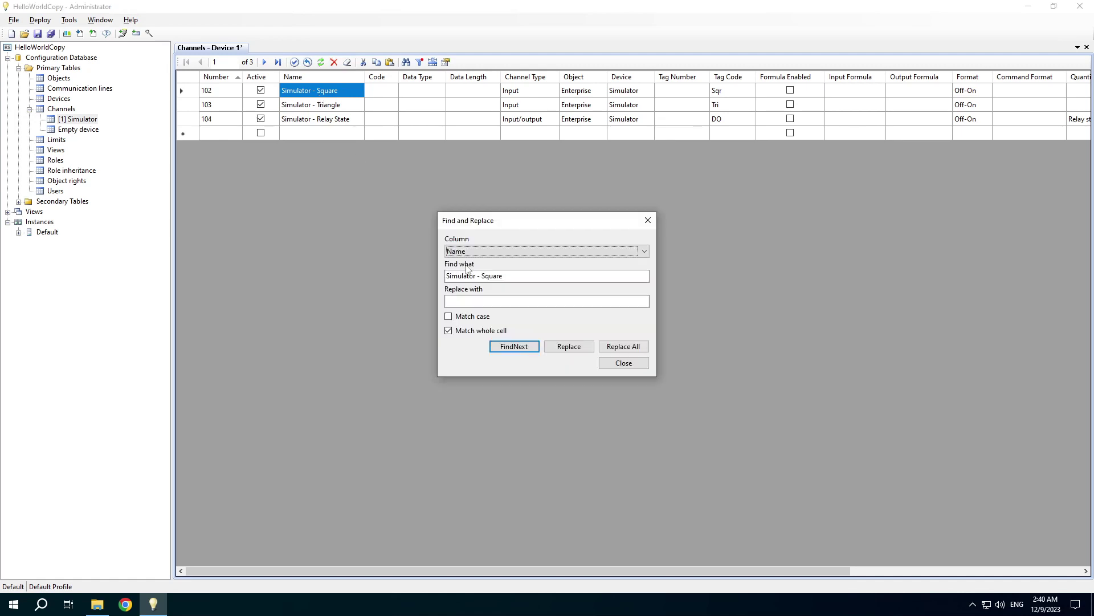
left_click(476, 276)
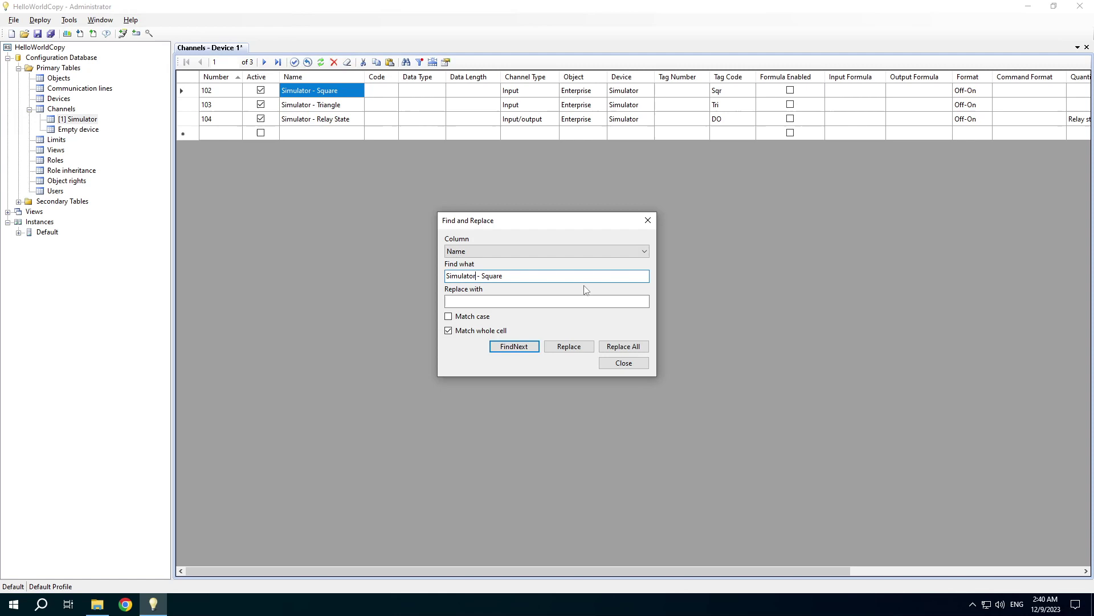
key("shift+End")
key("Delete")
key("Tab")
type("Tes")
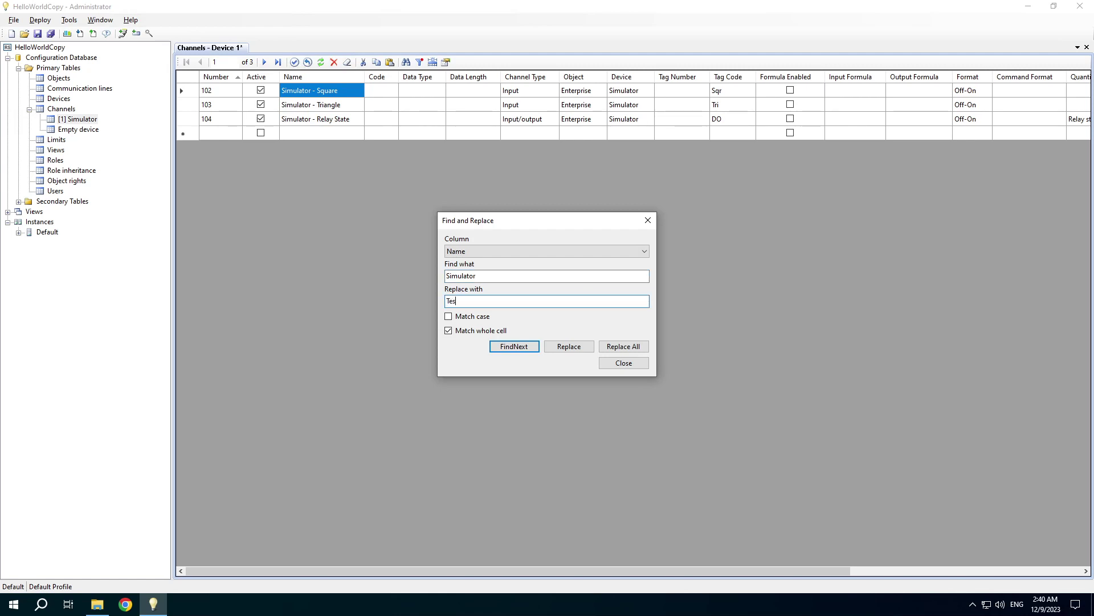
left_click(494, 332)
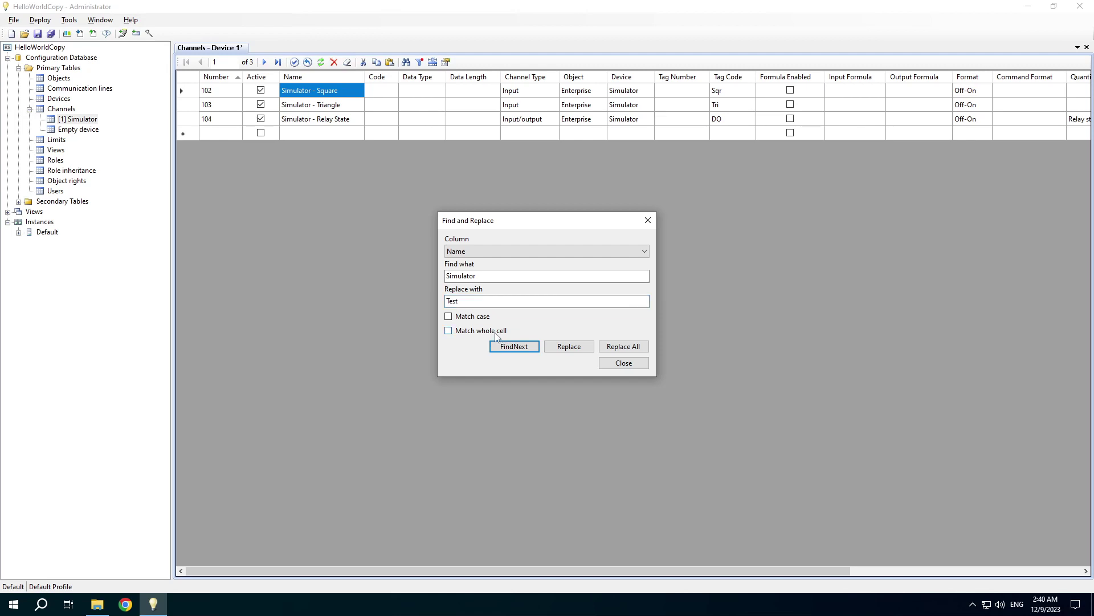
left_click(620, 347)
left_click(597, 345)
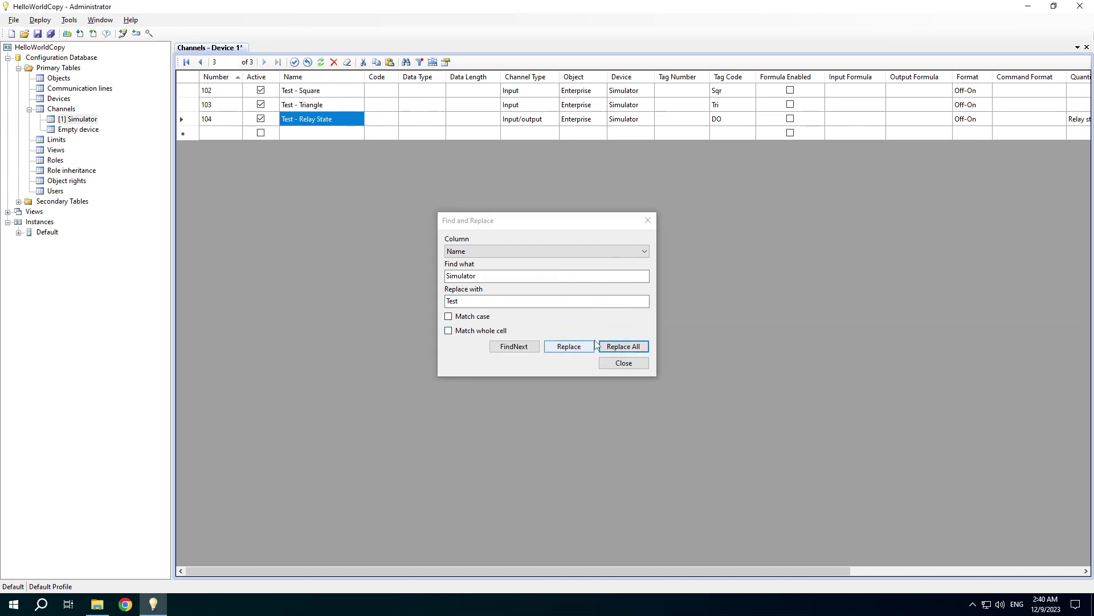
left_click(643, 364)
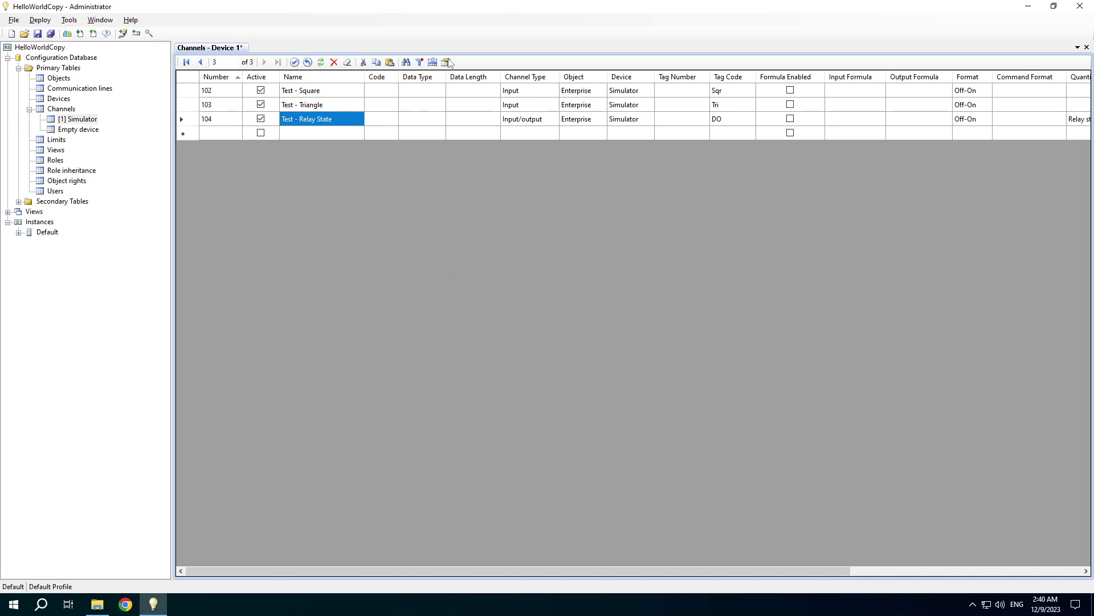
- Clear the Off-On filter and sort all six channels back by channel number
left_click(420, 63)
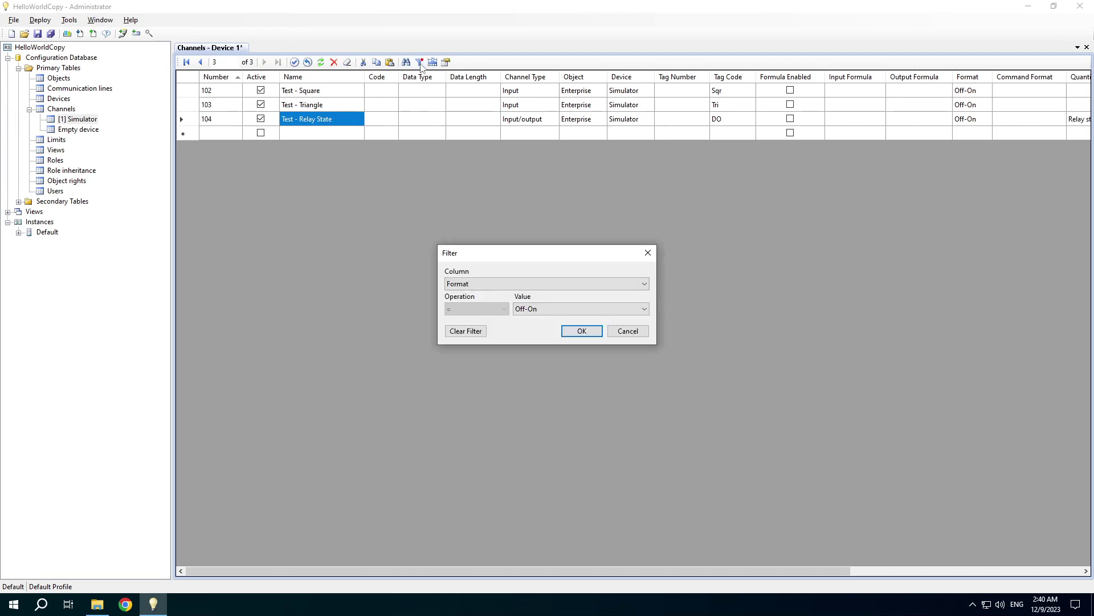
left_click(460, 334)
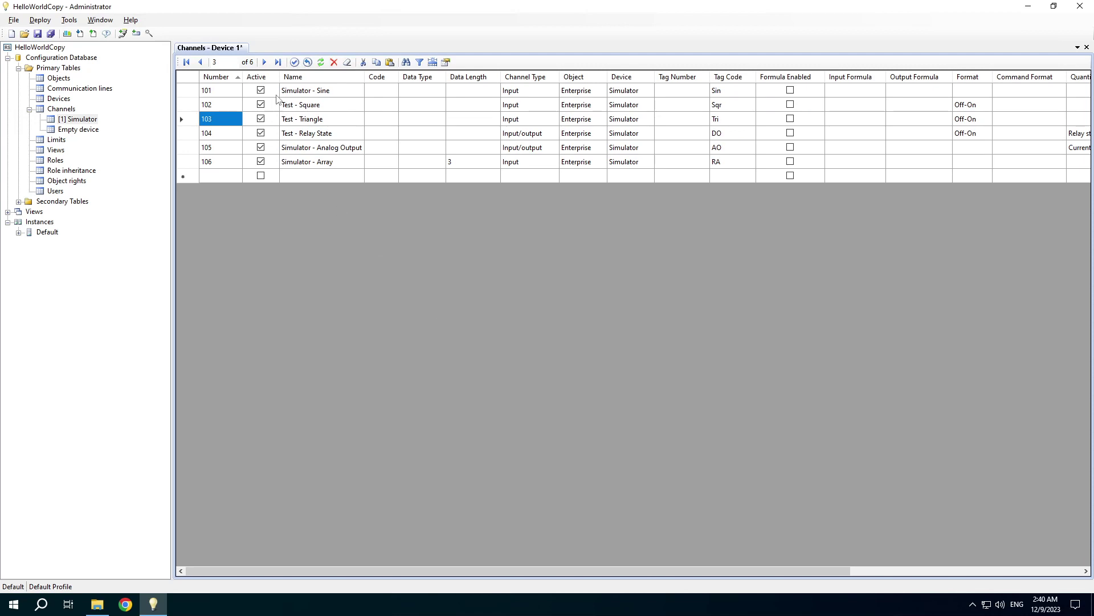
left_click(310, 80)
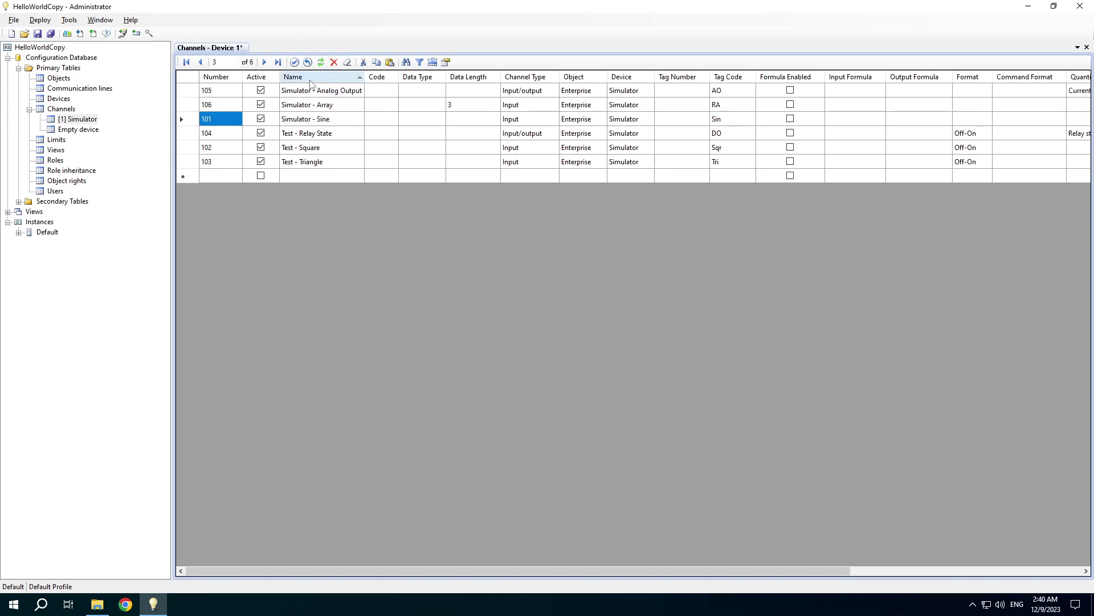
left_click(310, 81)
left_click(216, 80)
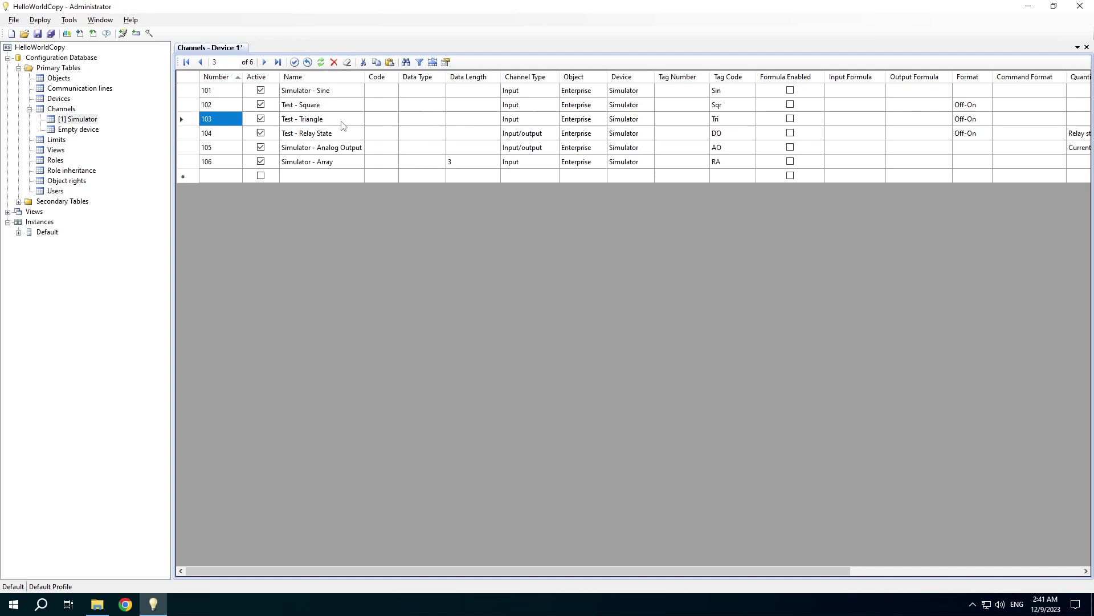
left_click(327, 125)
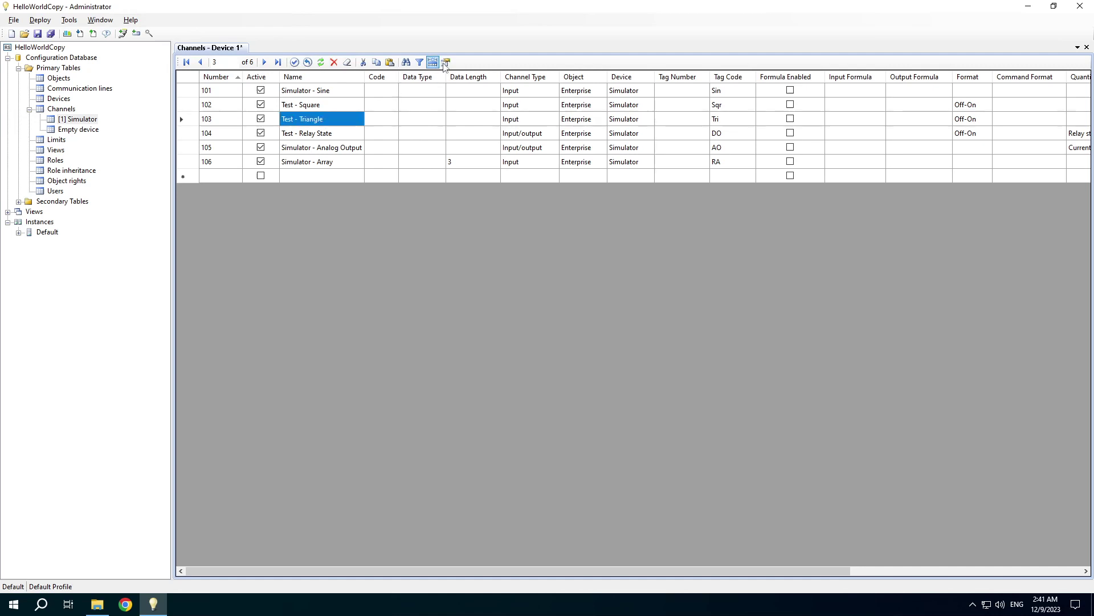
- Glance at channel 103's properties without changes, then reload the configuration database
left_click(446, 62)
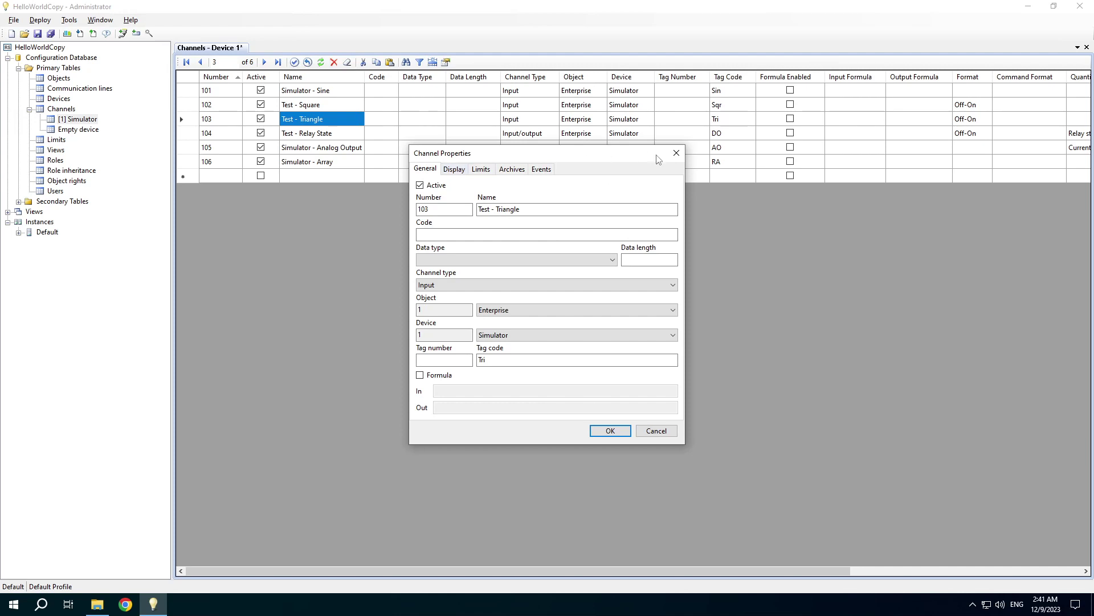
left_click(676, 152)
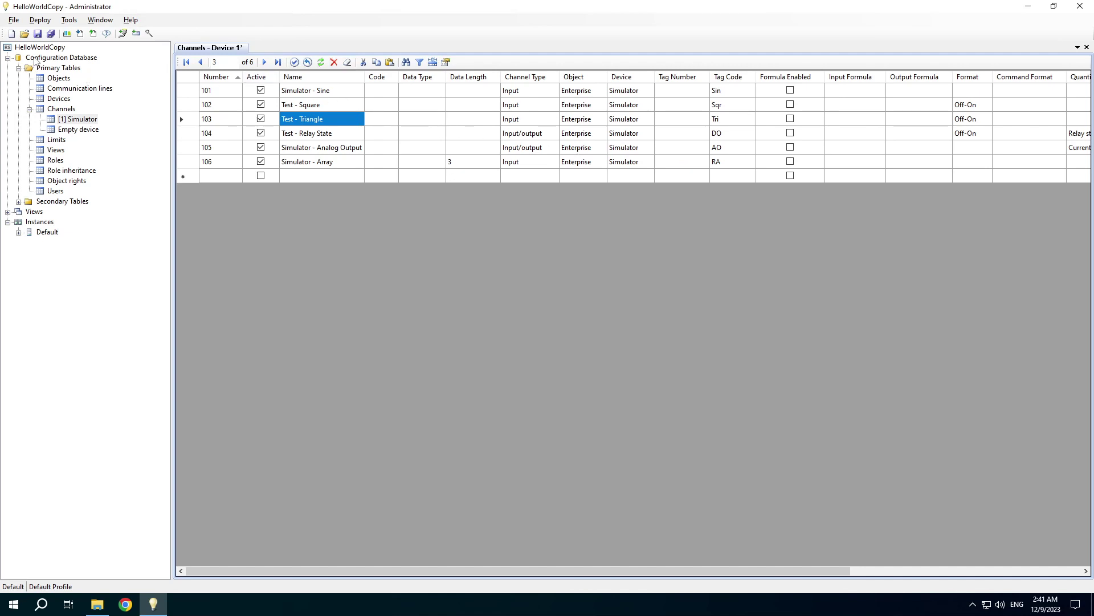
right_click(36, 60)
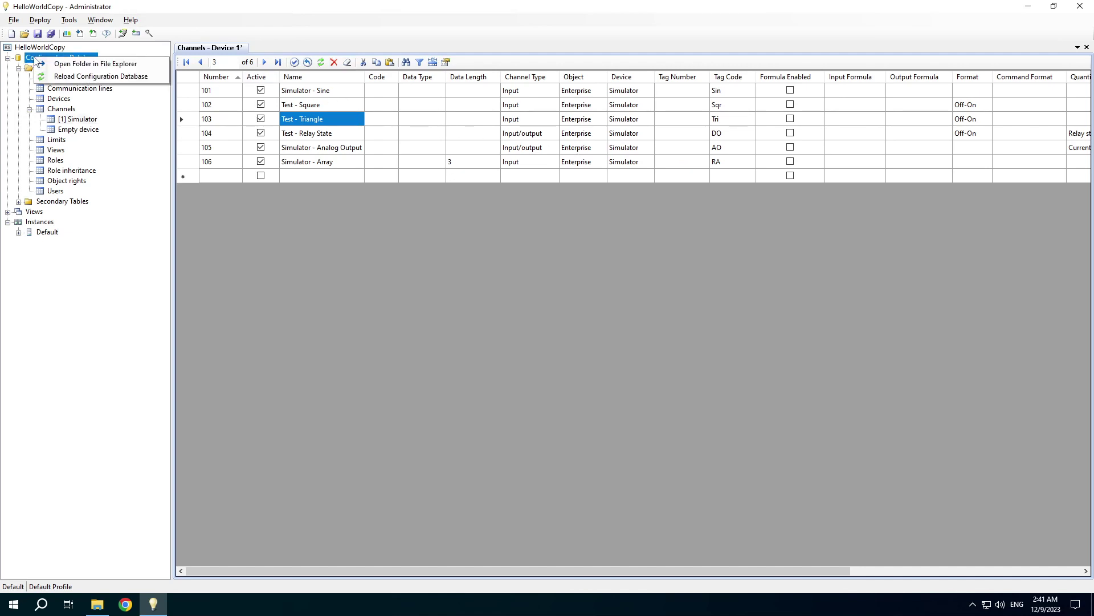
left_click(64, 78)
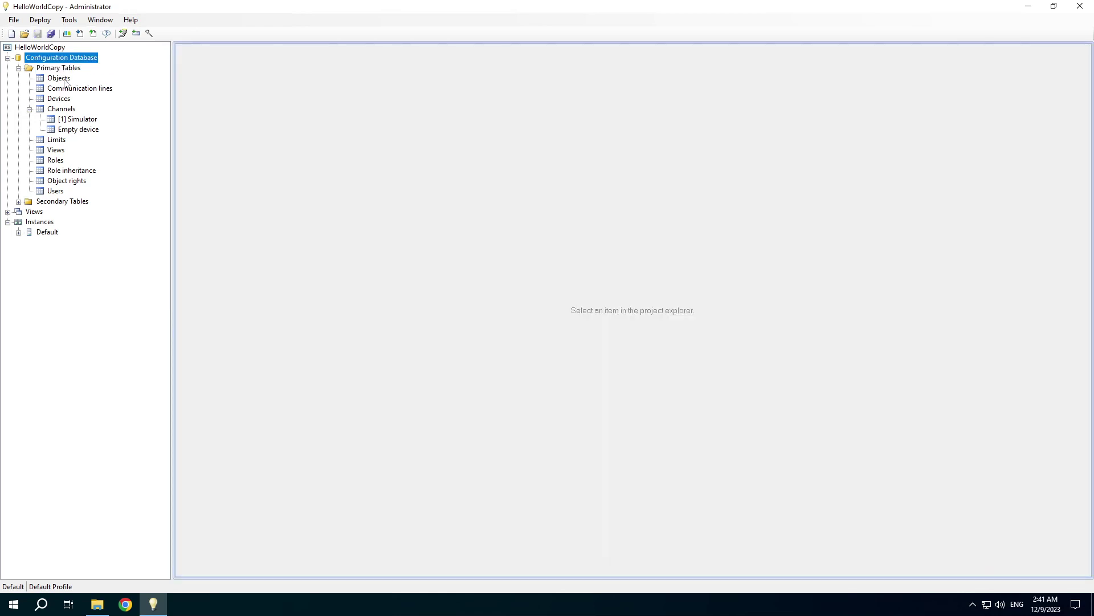
right_click(46, 58)
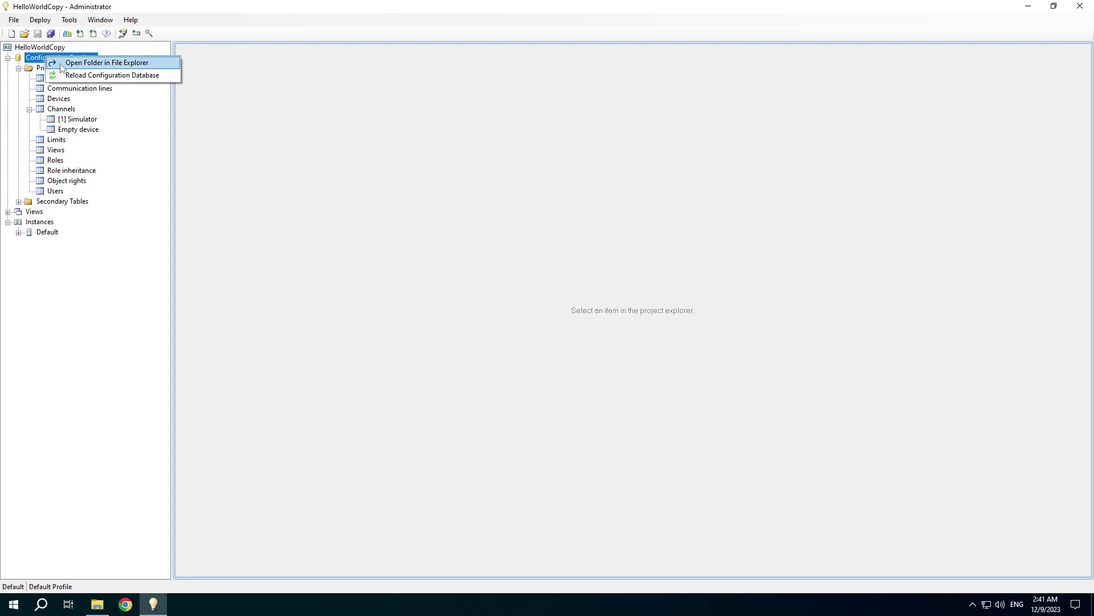
- View Cnl.xml from the database folder in Notepad, then return to the project window
left_click(61, 63)
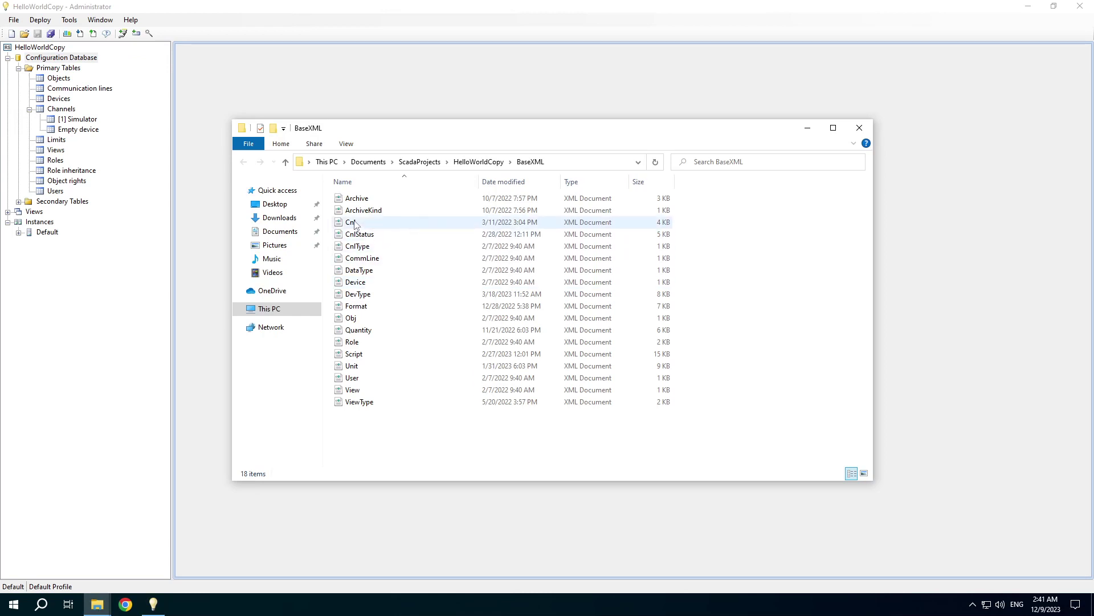
right_click(354, 224)
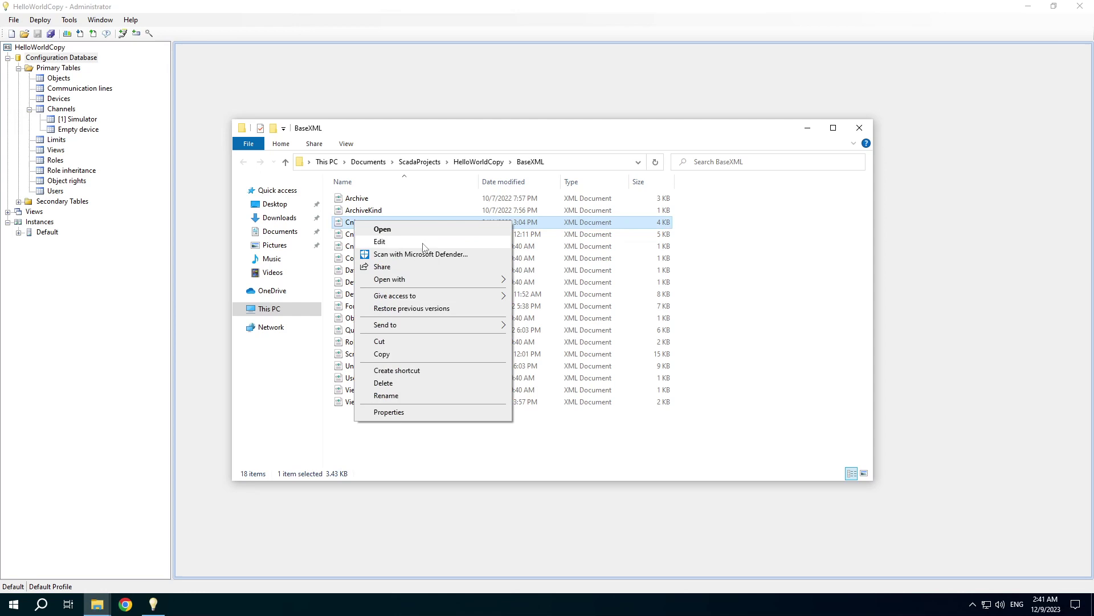
mouse_move(443, 279)
left_click(544, 306)
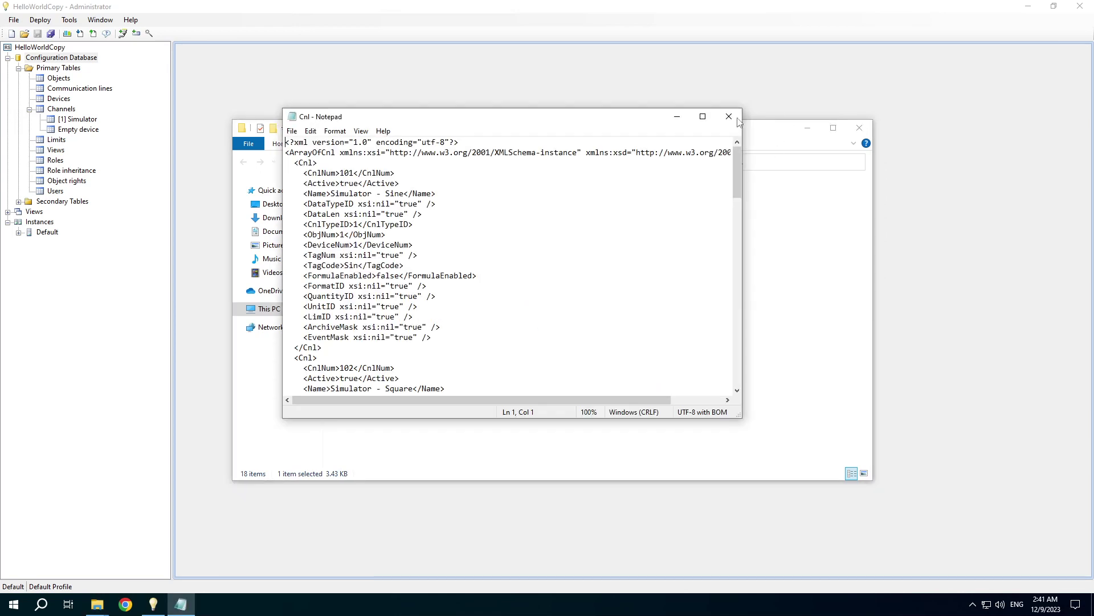
left_click(733, 120)
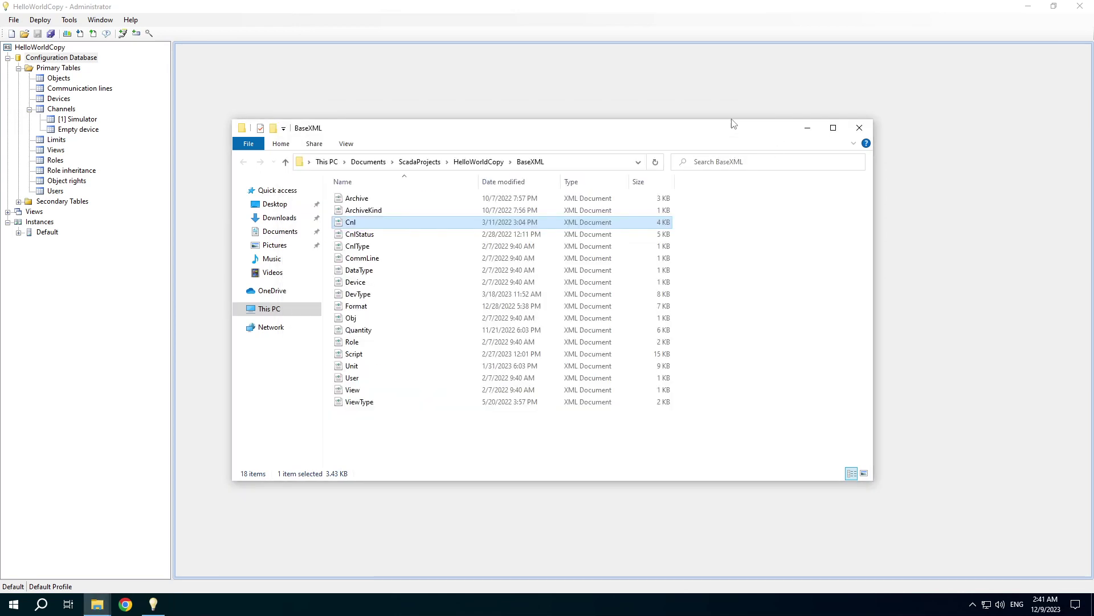
left_click(210, 90)
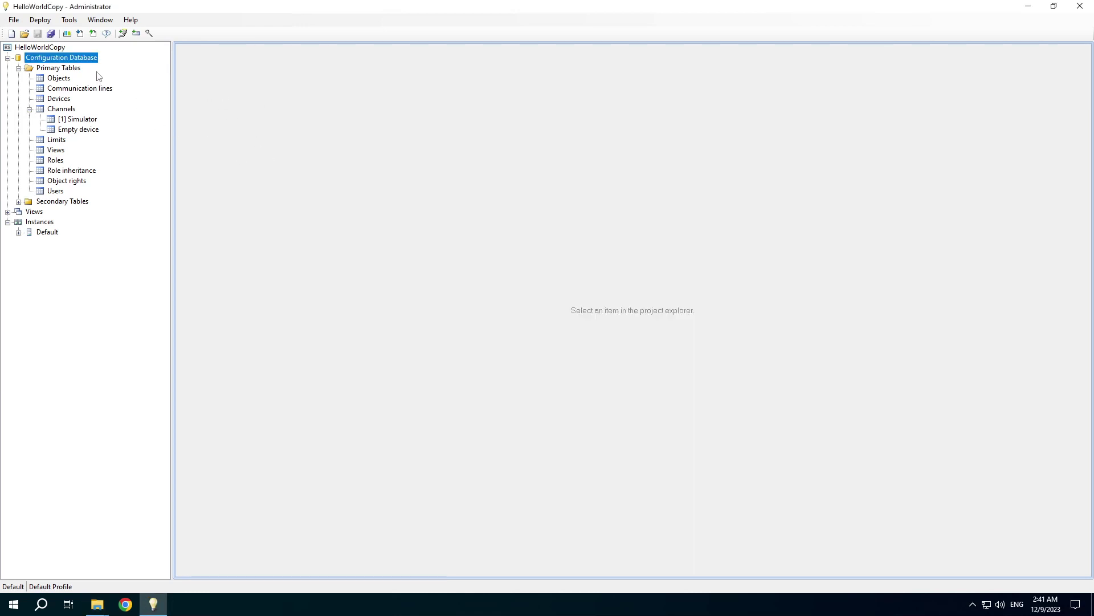
left_click(69, 20)
mouse_move(68, 34)
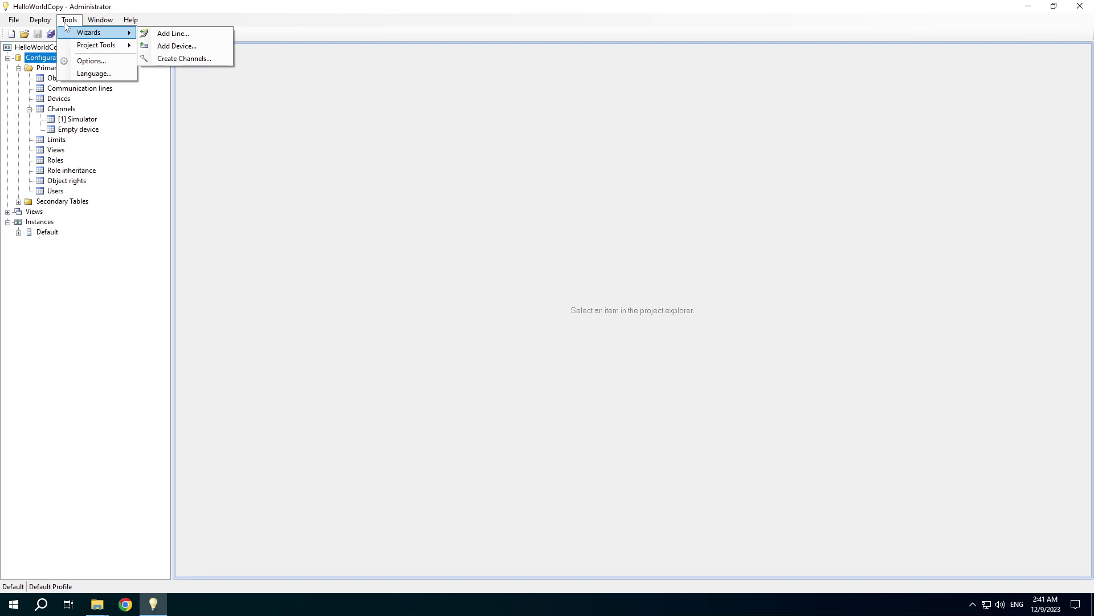
left_click(69, 21)
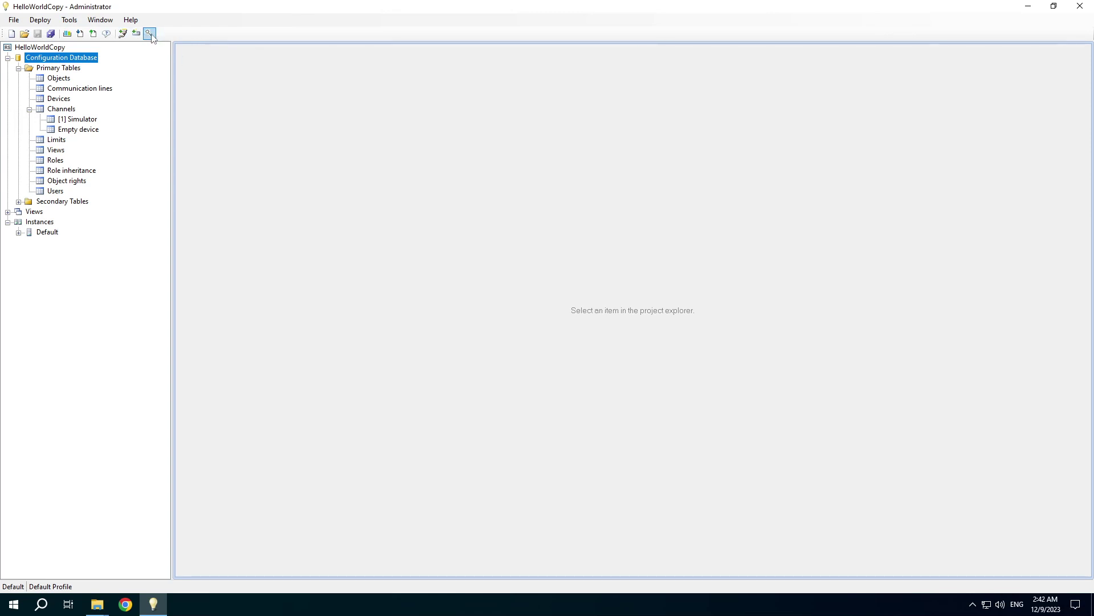
left_click(123, 35)
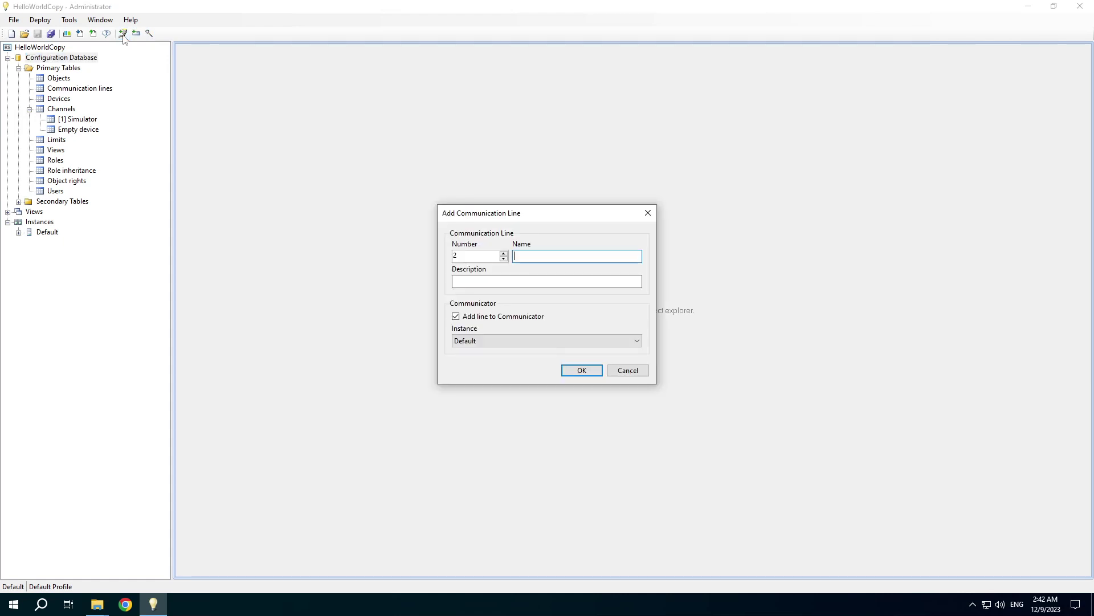
key("Escape")
left_click(136, 34)
key("Escape")
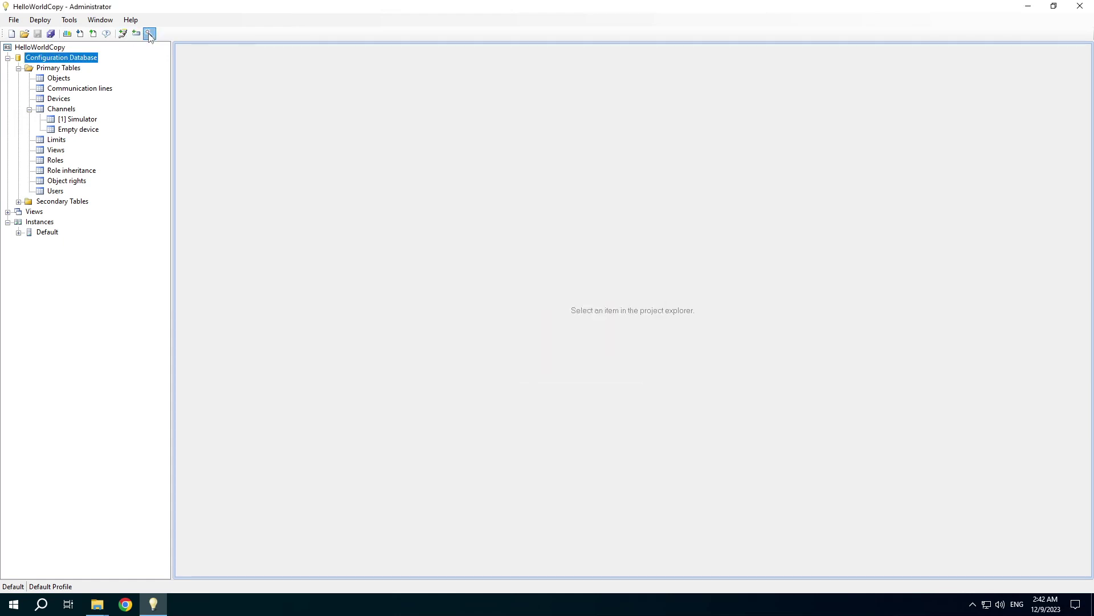
left_click(149, 34)
key("Escape")
left_click(69, 19)
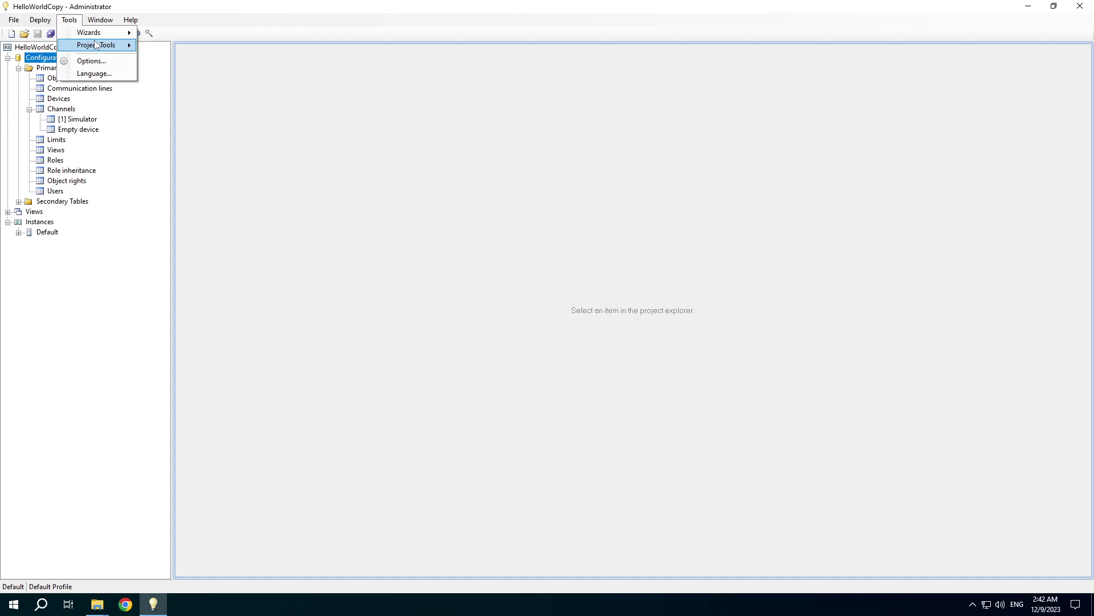
mouse_move(96, 44)
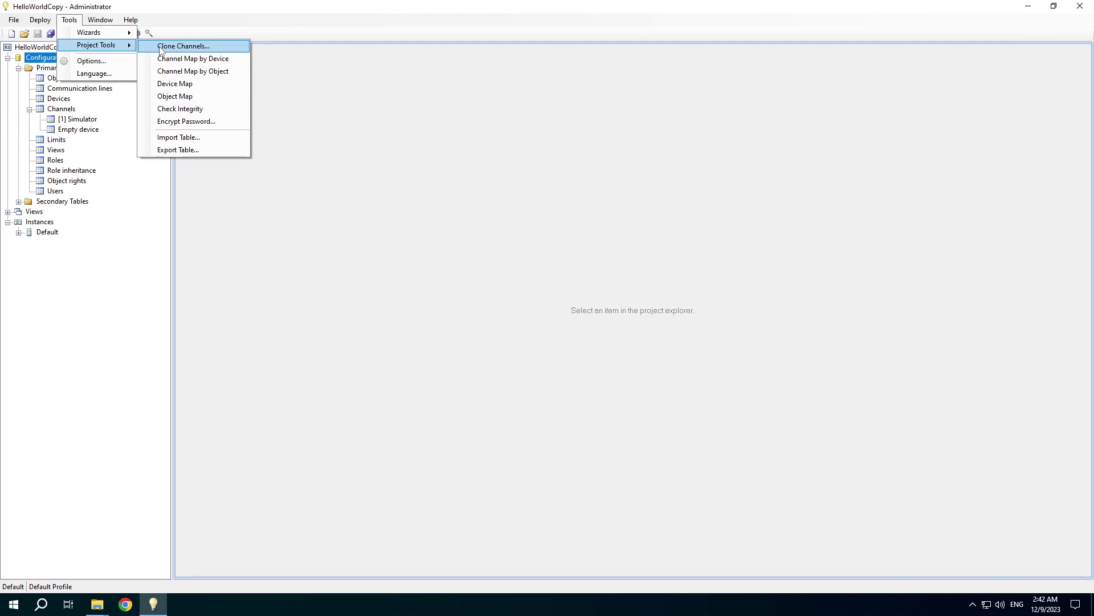
- Add device row 2 in the Devices table named 'Simulator 2' with code Sim2
left_click(63, 102)
left_click(260, 107)
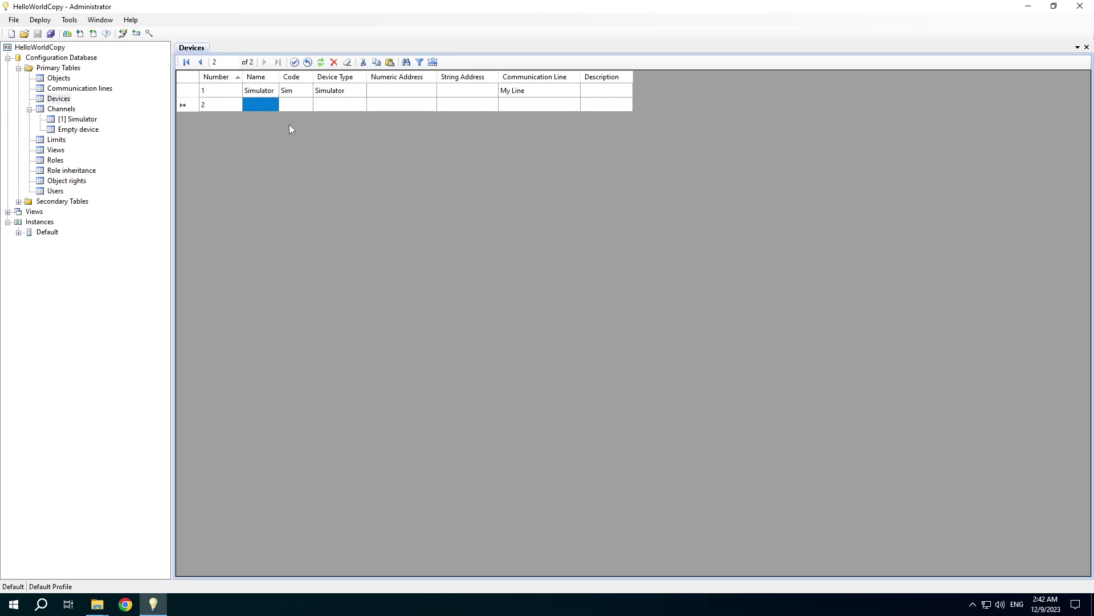
type("Simulator 2")
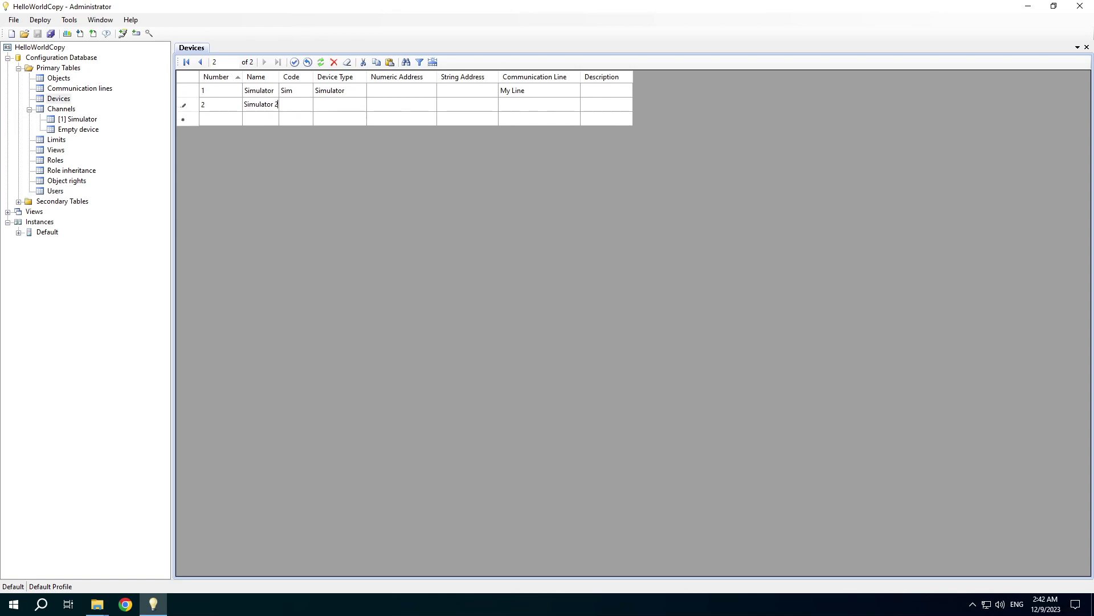
key("Tab")
type("Sim2")
key("Tab")
- Set device 2's type to Simulator and its line to My Line, then save
key("Up")
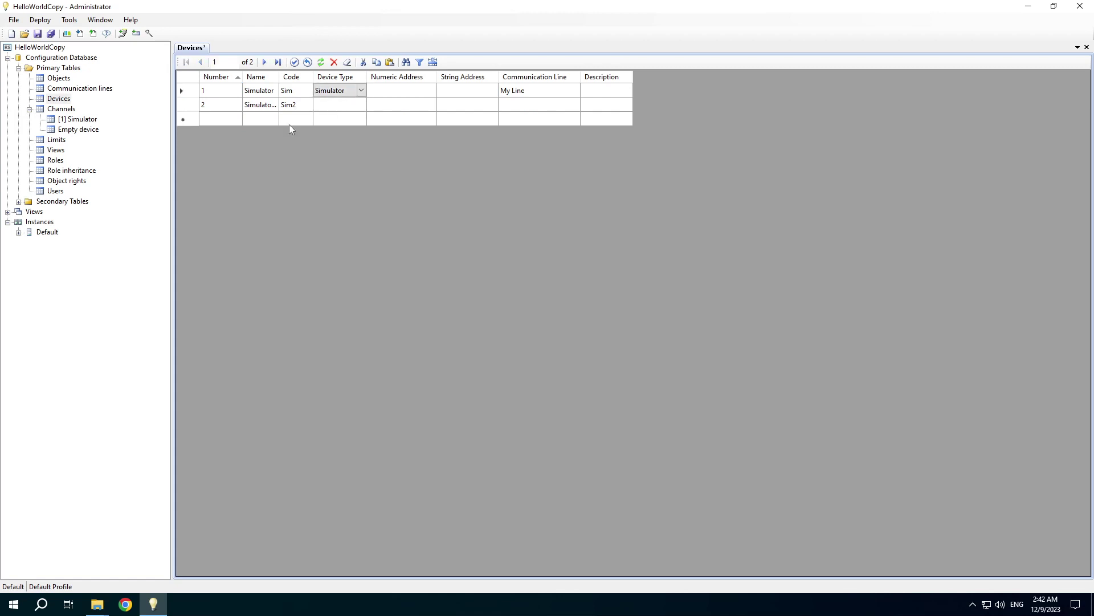
key("Down")
type("S")
key("Tab")
key("Tab")
key("Tab")
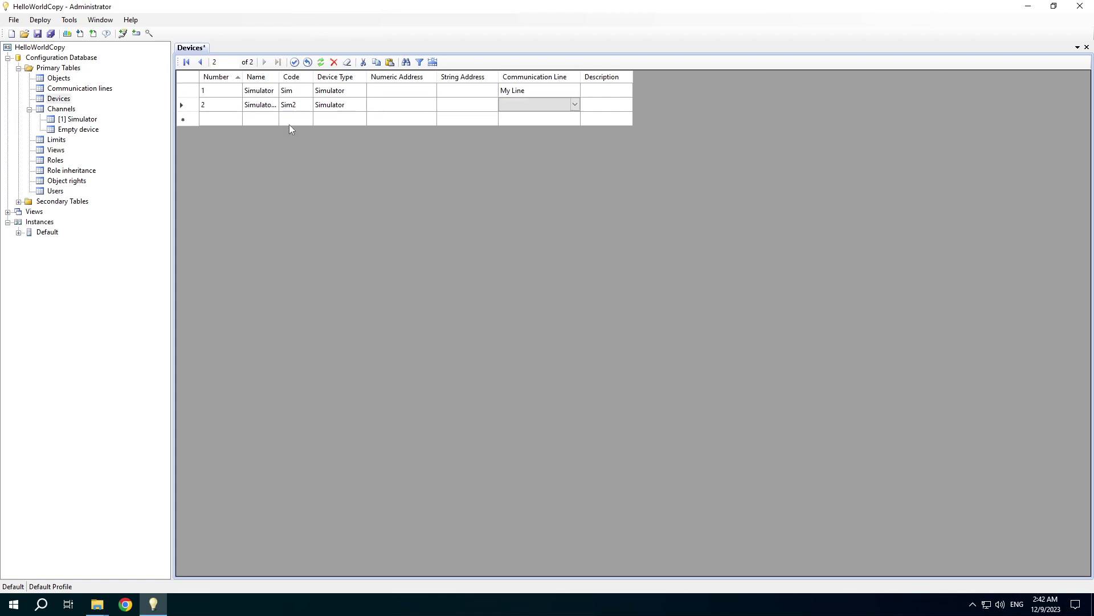
key("Up")
key("Down")
type("M")
key("ctrl+s")
left_click(69, 20)
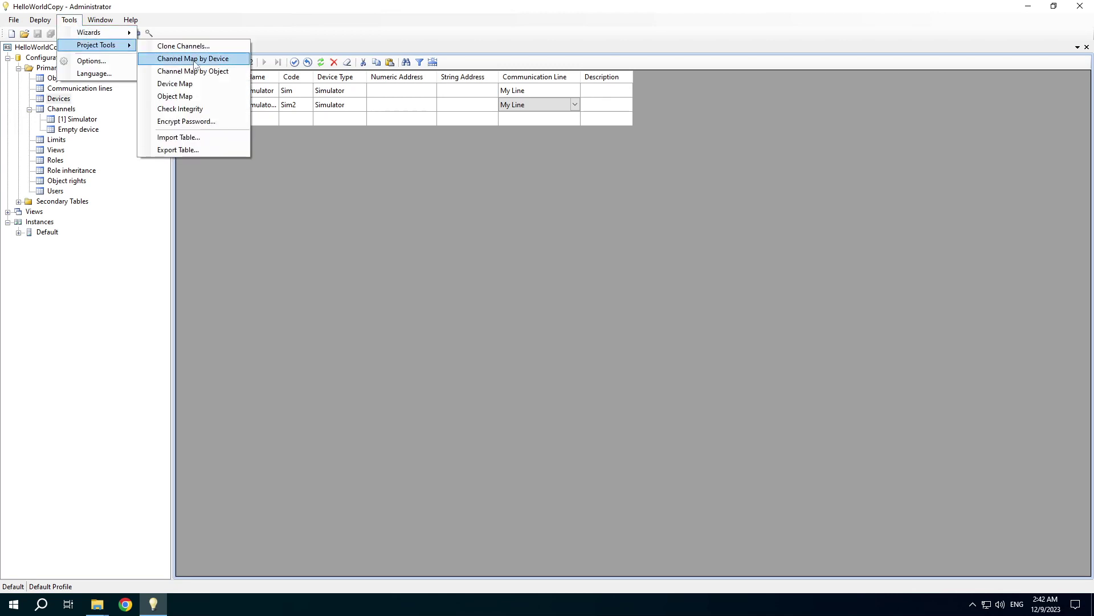
left_click(195, 59)
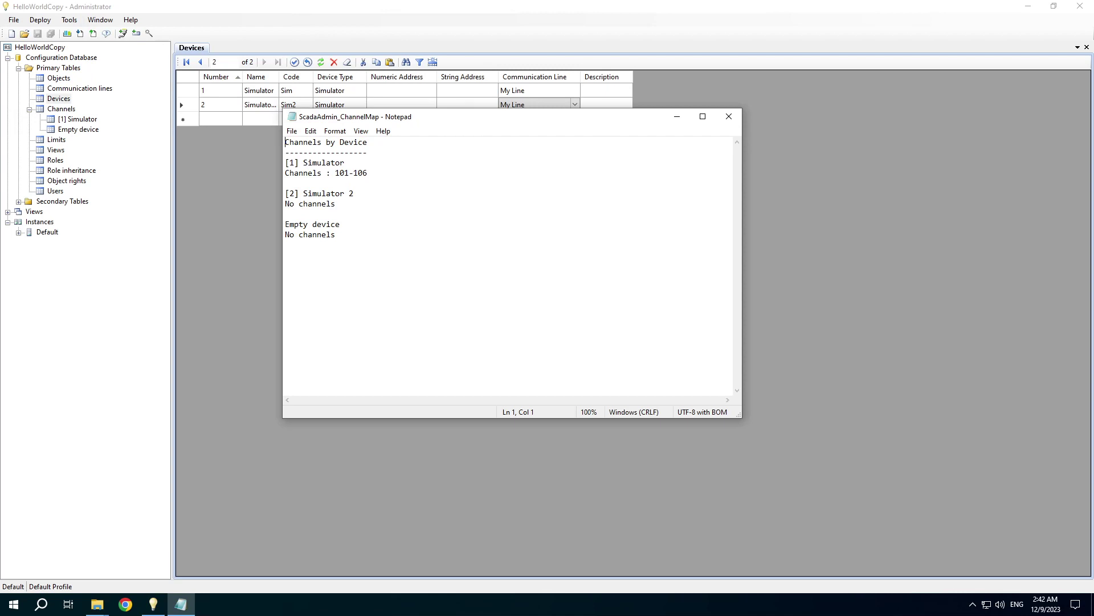
left_click(729, 116)
left_click(76, 21)
mouse_move(108, 46)
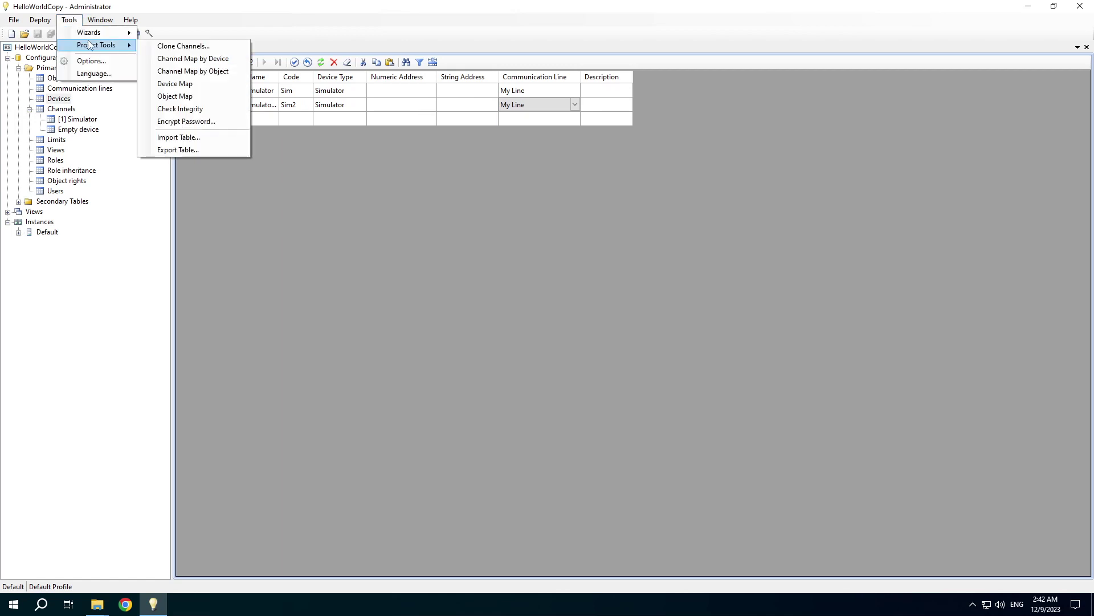
- Refresh the Channels tree so the Simulator 2 device is listed
left_click(186, 50)
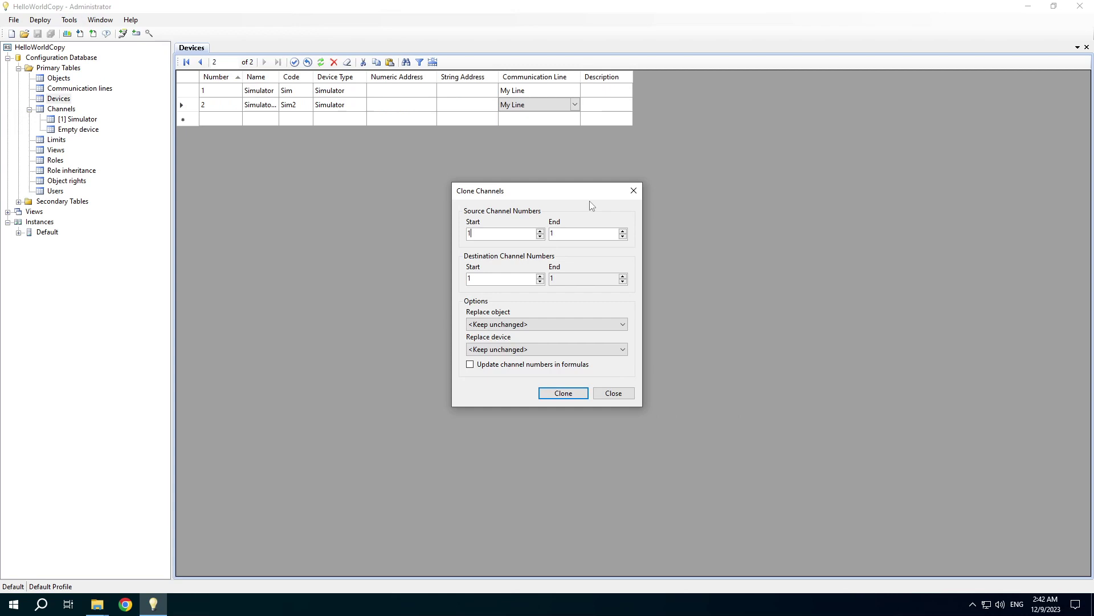
left_click(634, 190)
left_click(77, 119)
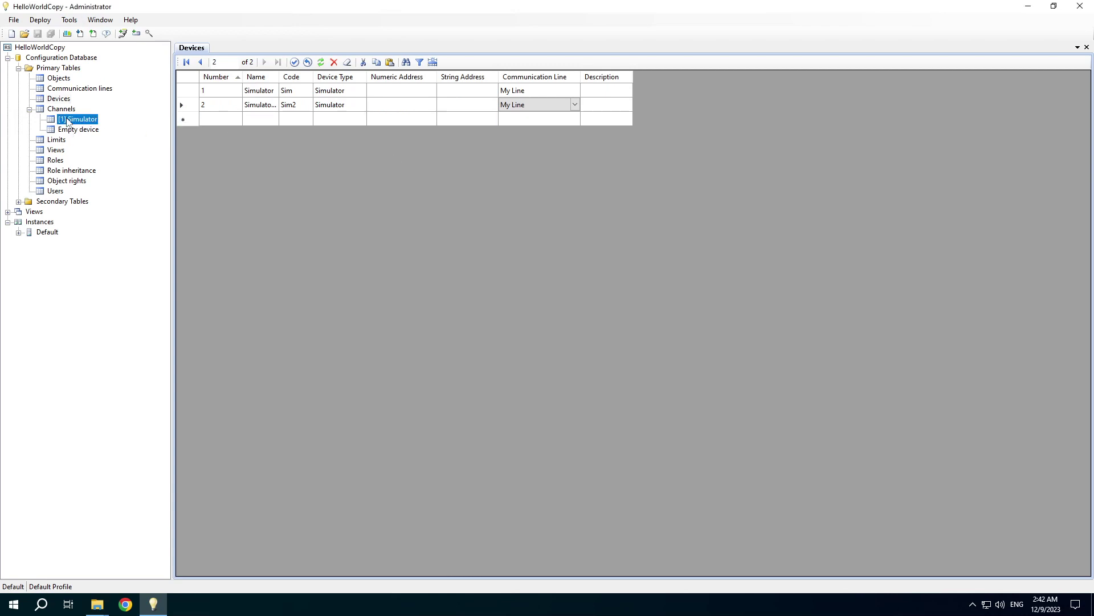
right_click(54, 110)
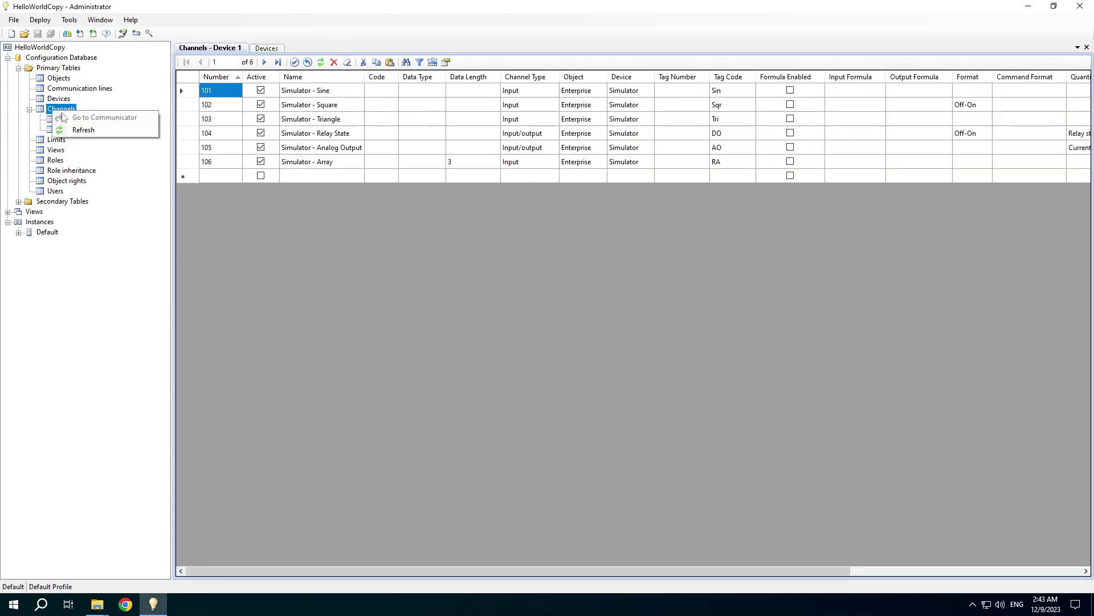
left_click(77, 129)
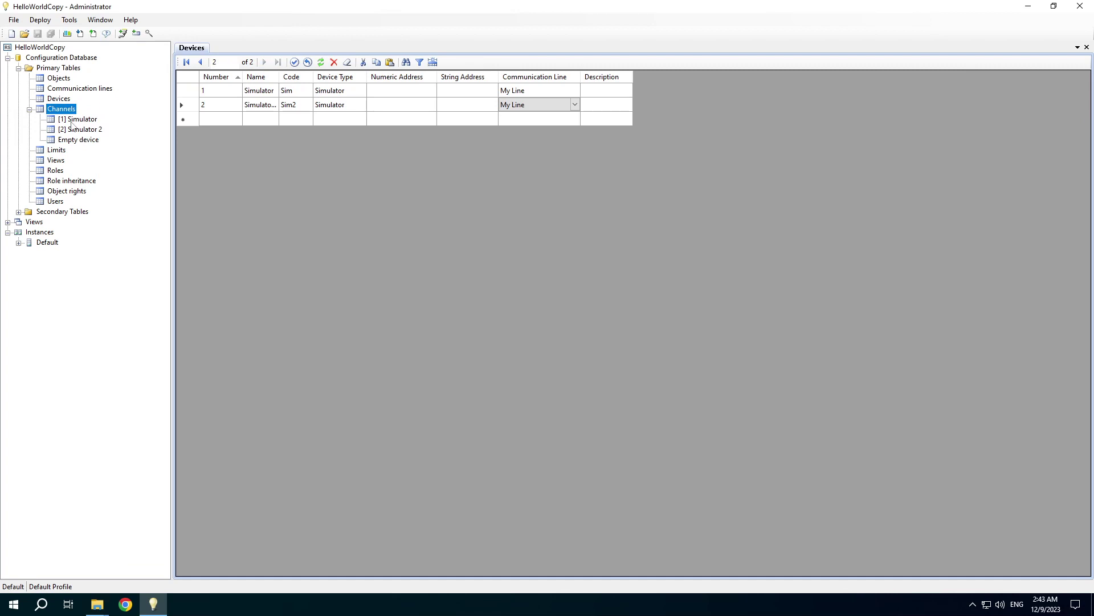
left_click(77, 119)
- Clone channels 101–106 as 201–206, assigning the copies to Simulator 2
left_click(69, 20)
mouse_move(94, 44)
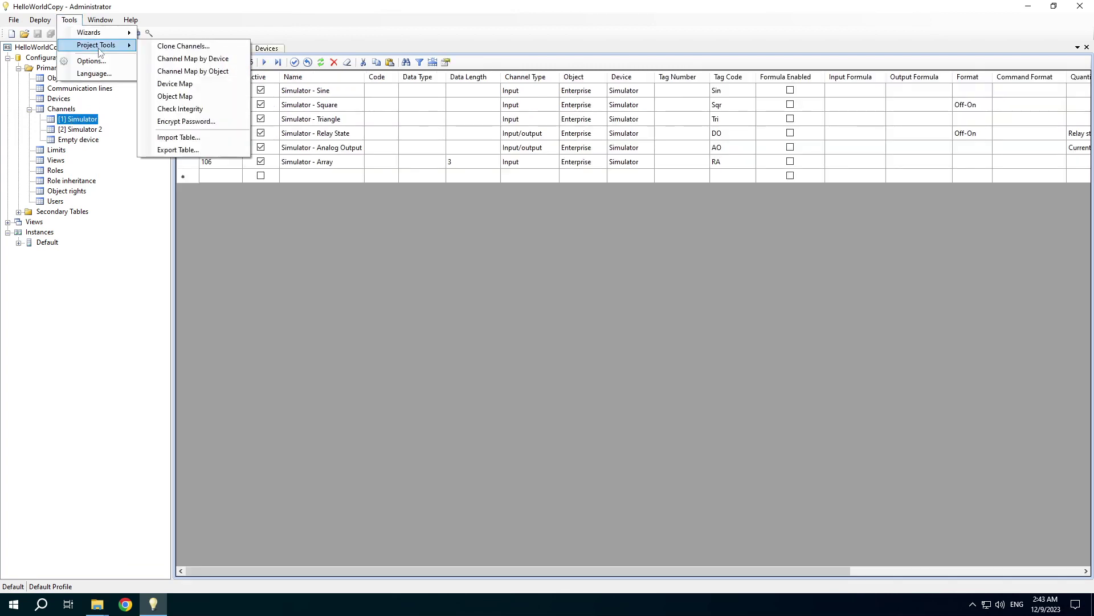
left_click(171, 46)
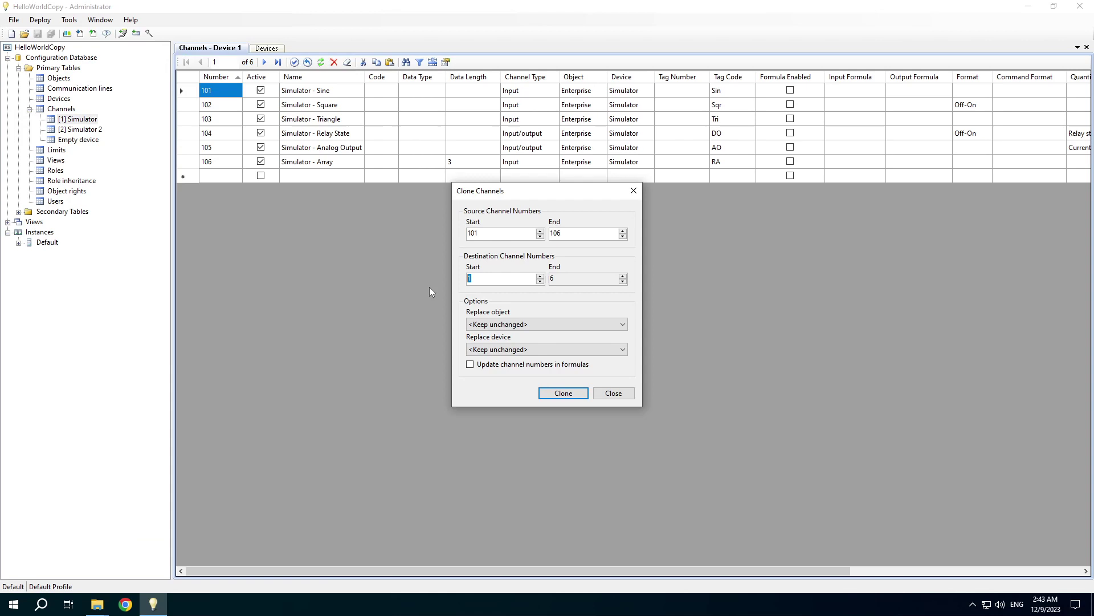
type("201")
left_click(532, 350)
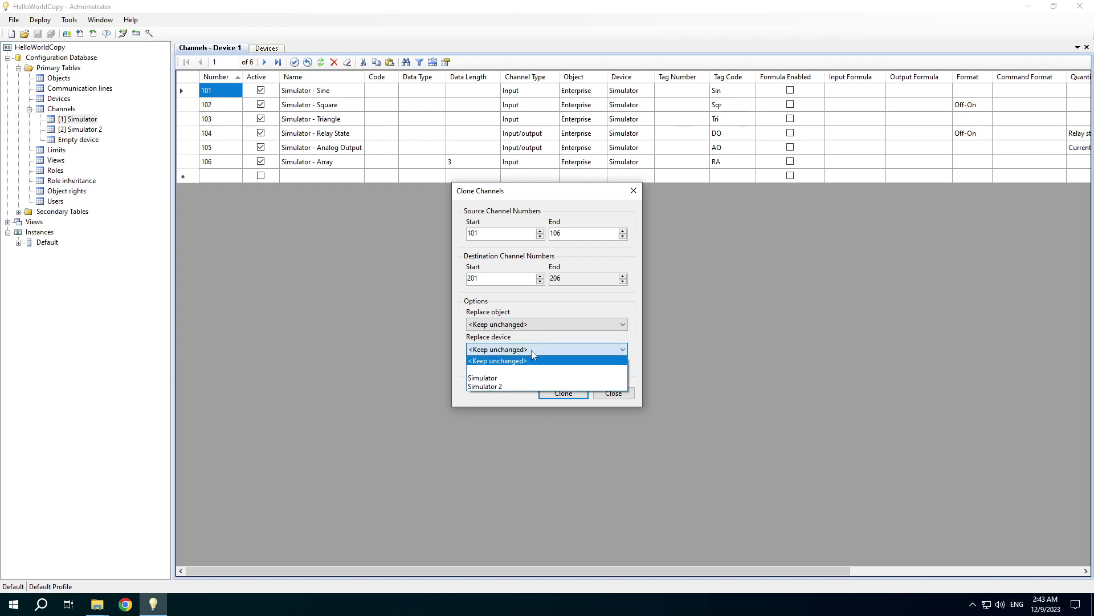
left_click(525, 388)
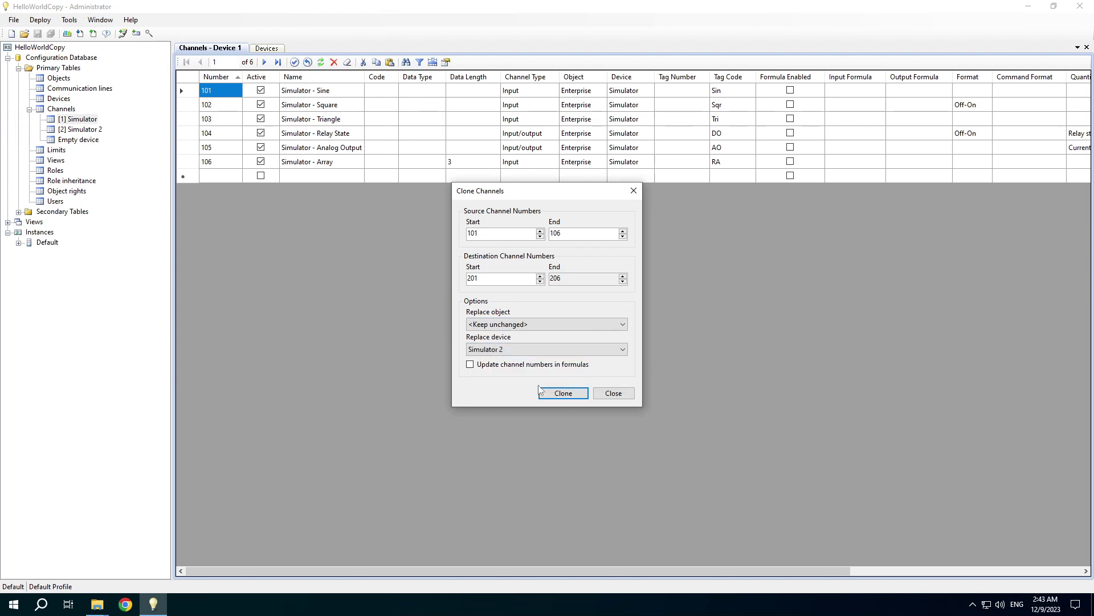
left_click(564, 393)
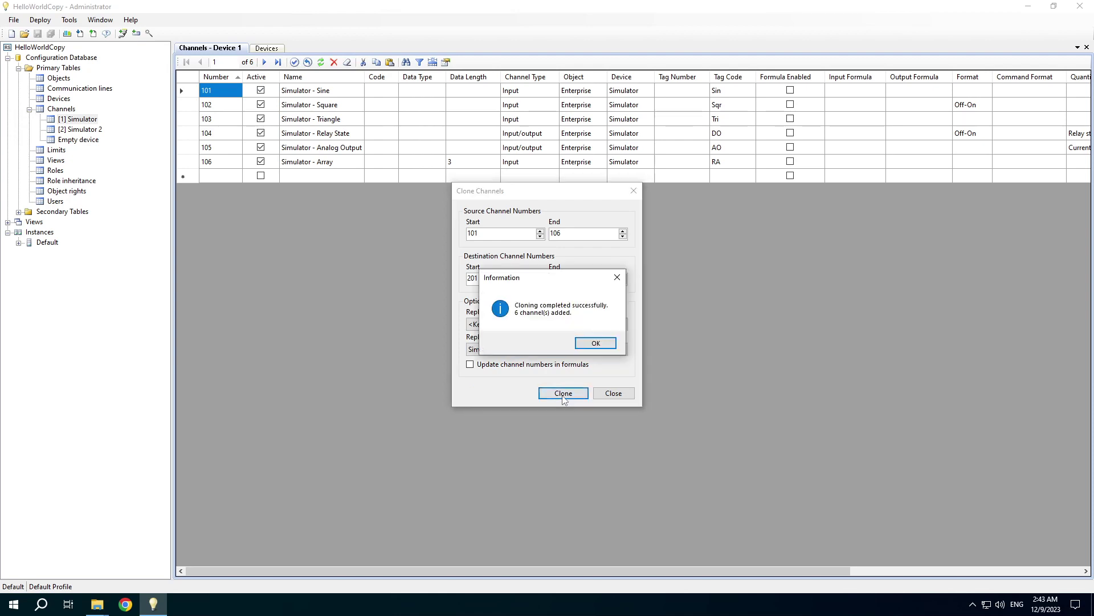
left_click(595, 343)
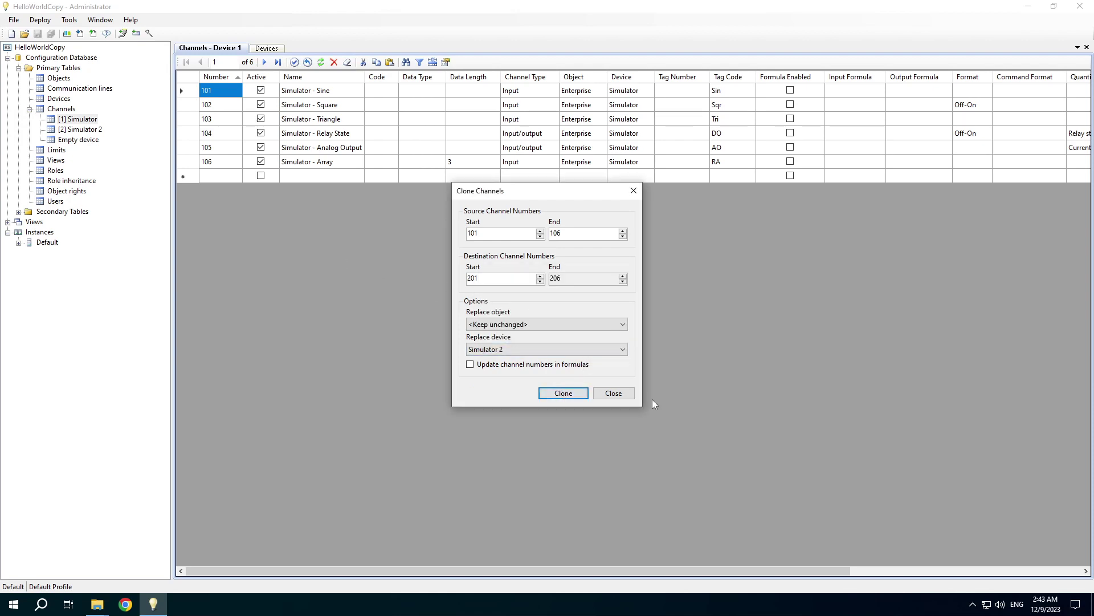
left_click(613, 393)
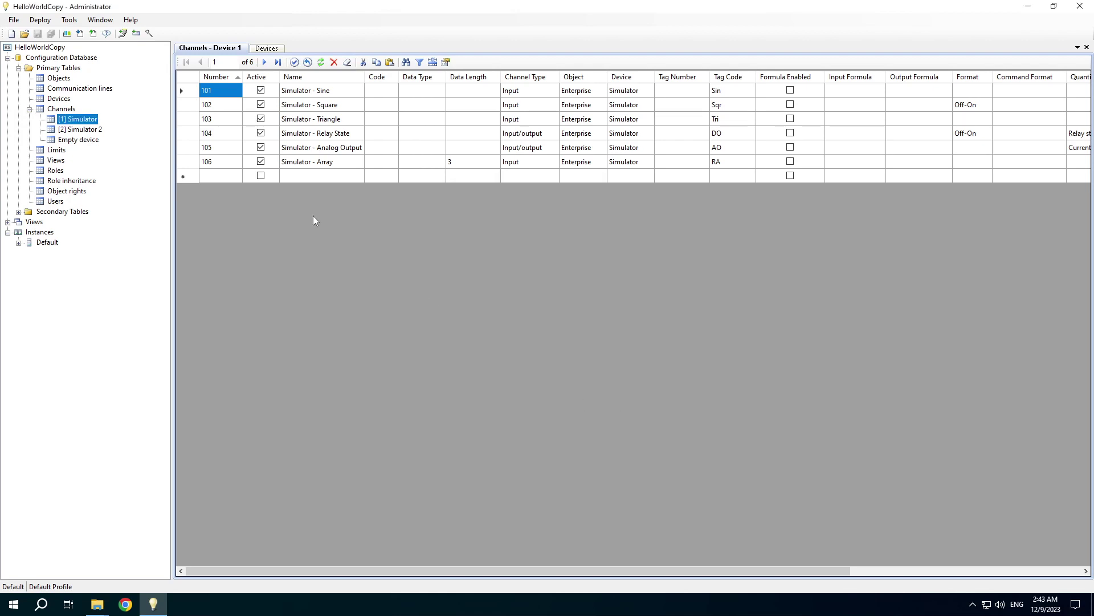
- Show Simulator 2's channels and generate the channel map grouped by device
left_click(63, 130)
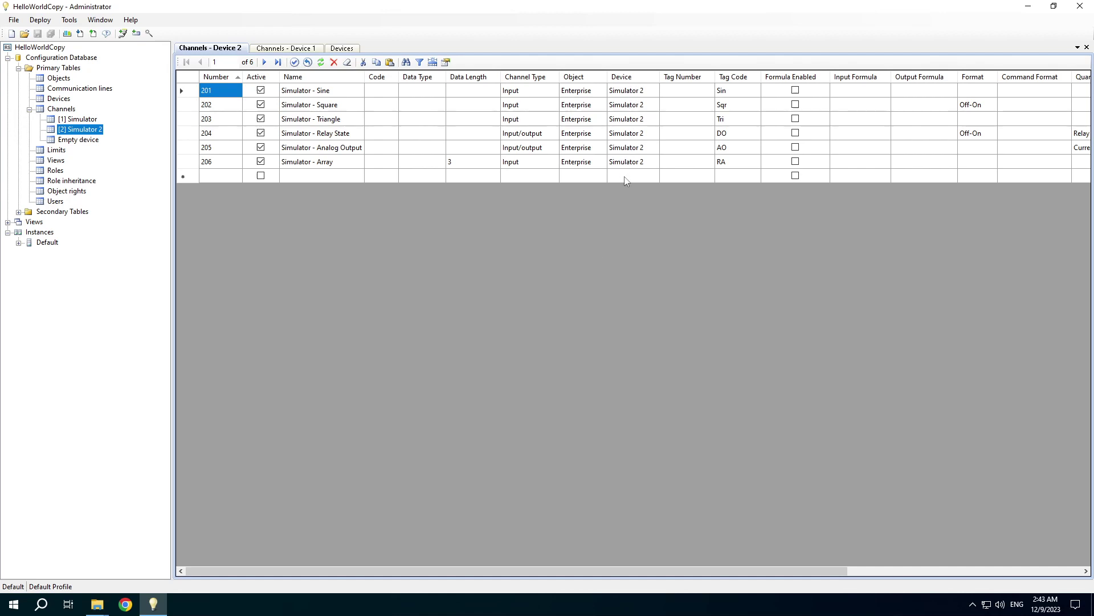
left_click(69, 20)
mouse_move(91, 46)
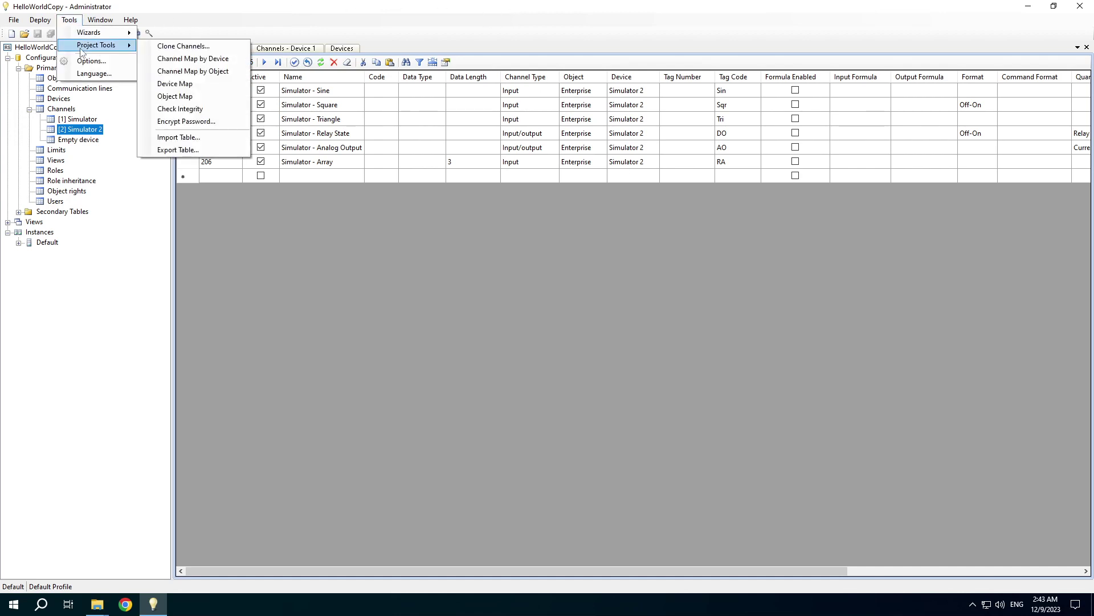
left_click(183, 58)
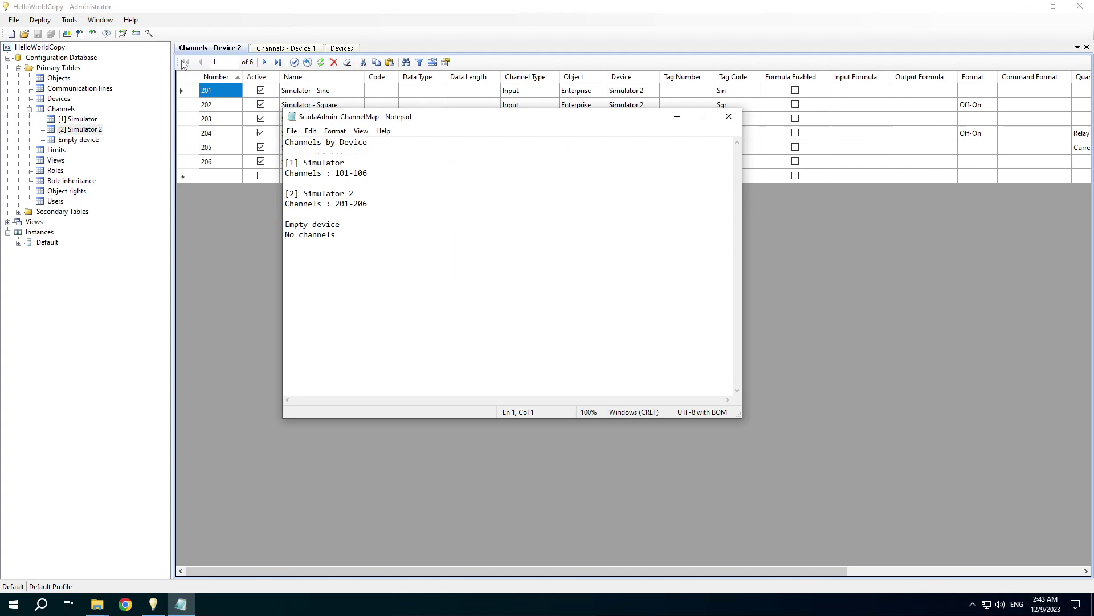
left_click(724, 123)
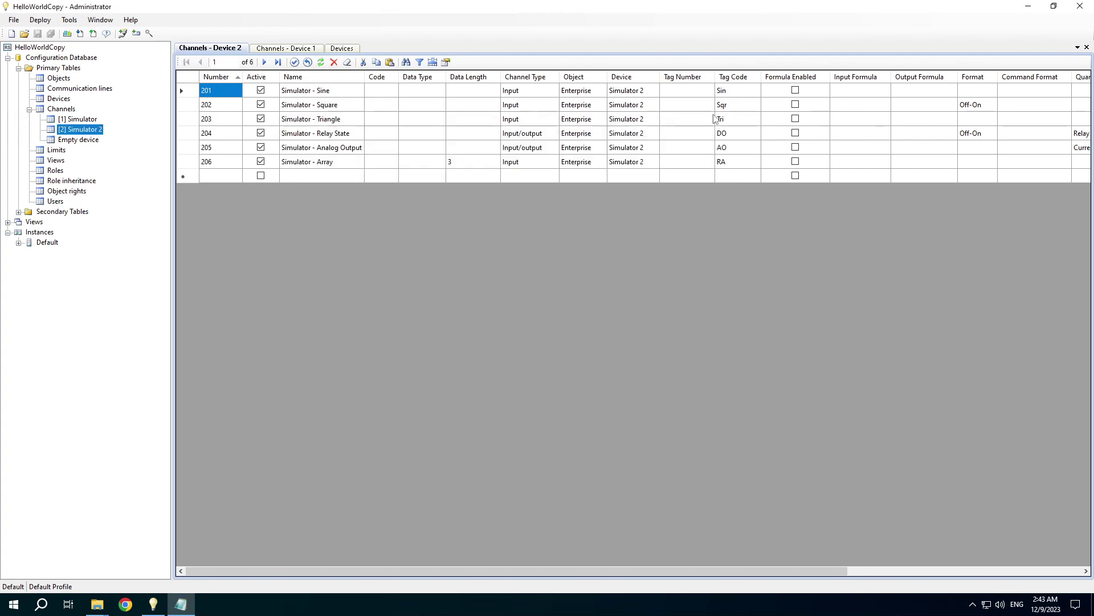
- Generate the channel map grouped by object
left_click(69, 19)
mouse_move(96, 51)
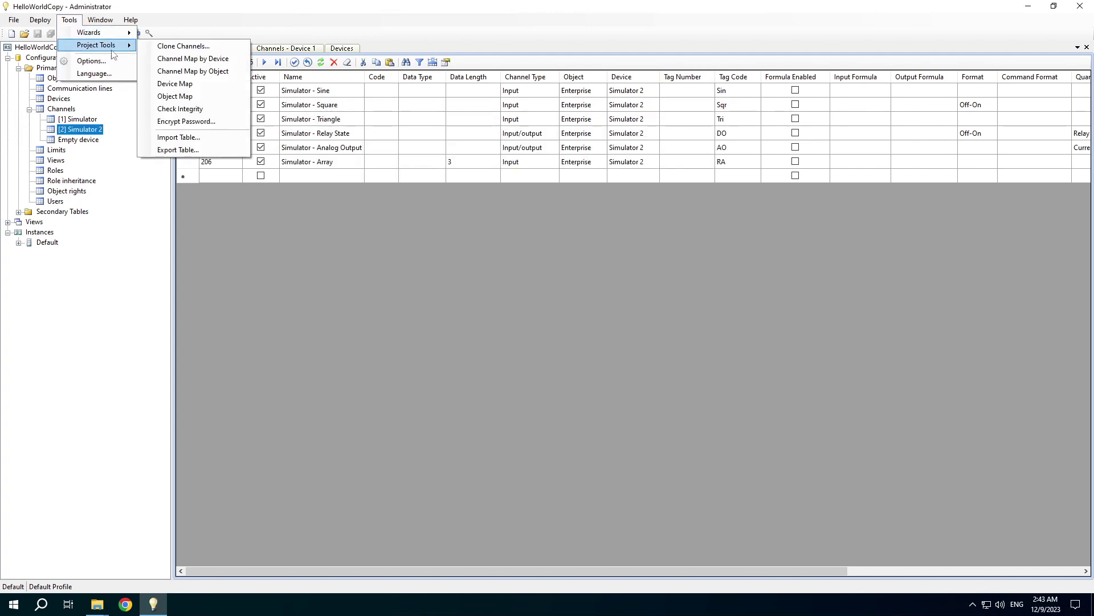
left_click(185, 69)
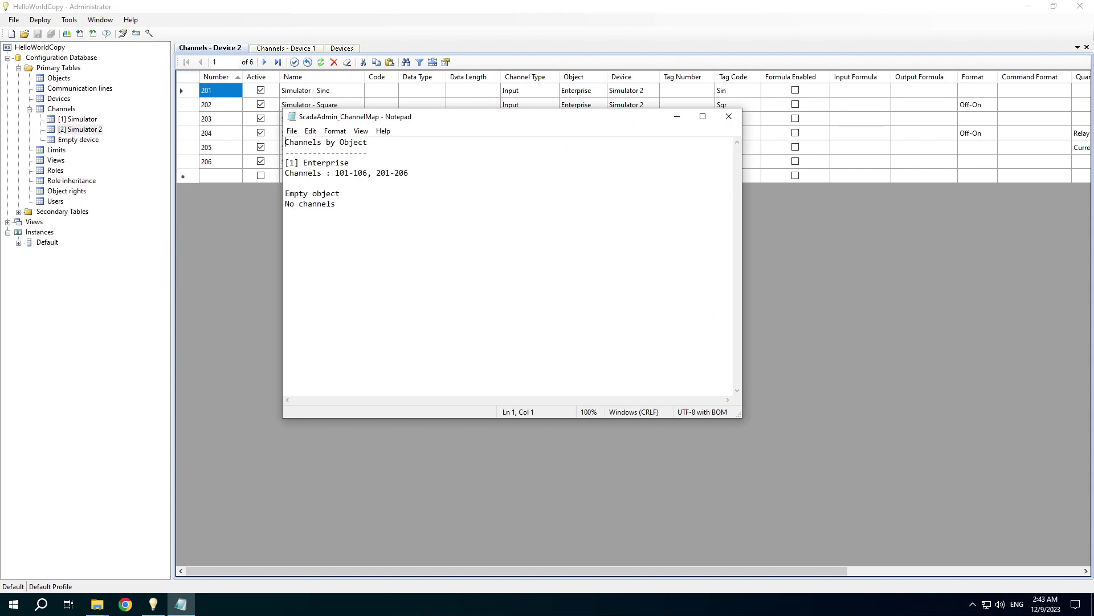
- Generate and review the device map by communication line
left_click(729, 117)
left_click(69, 20)
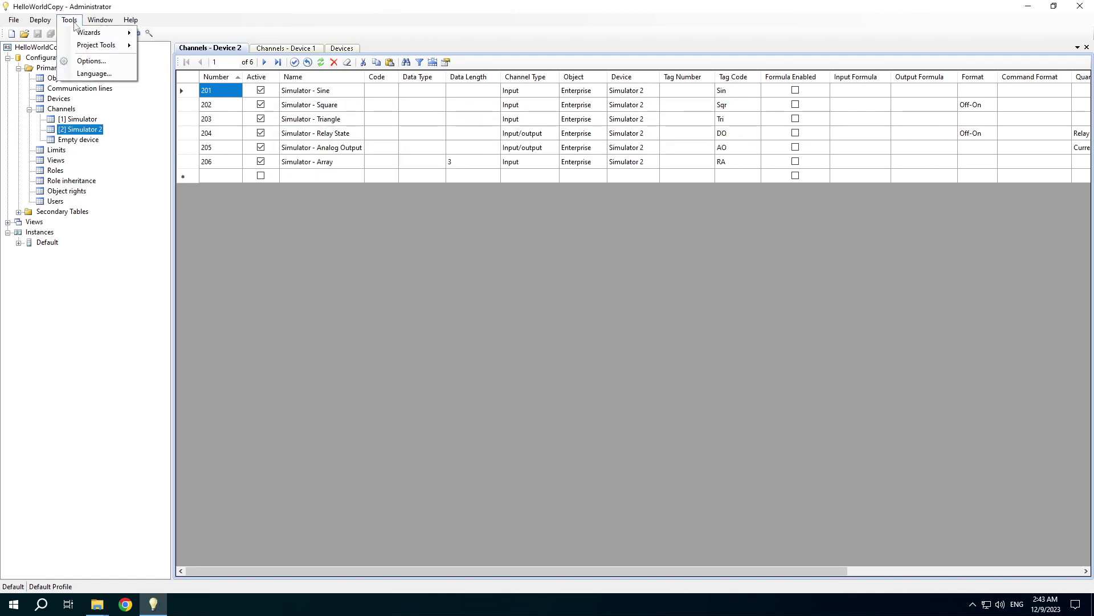
mouse_move(101, 19)
mouse_move(80, 47)
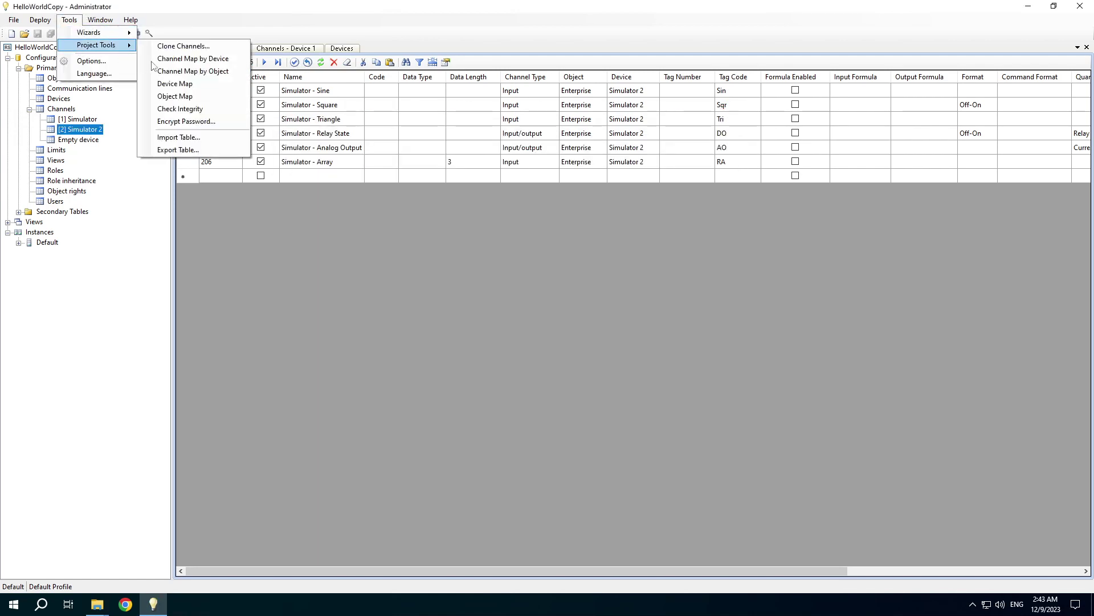
left_click(178, 84)
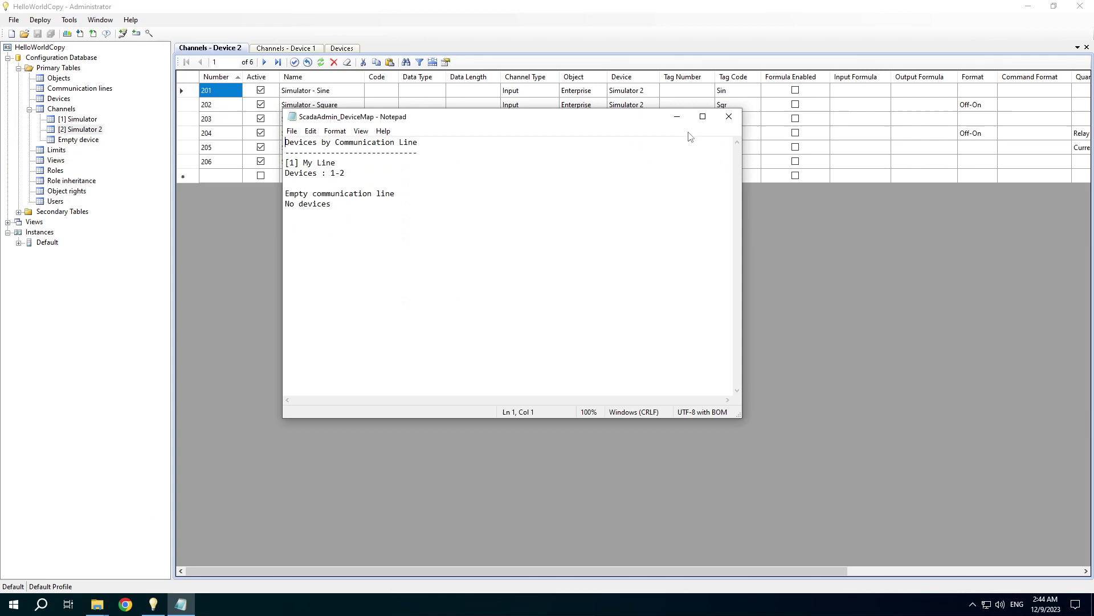
left_click(730, 118)
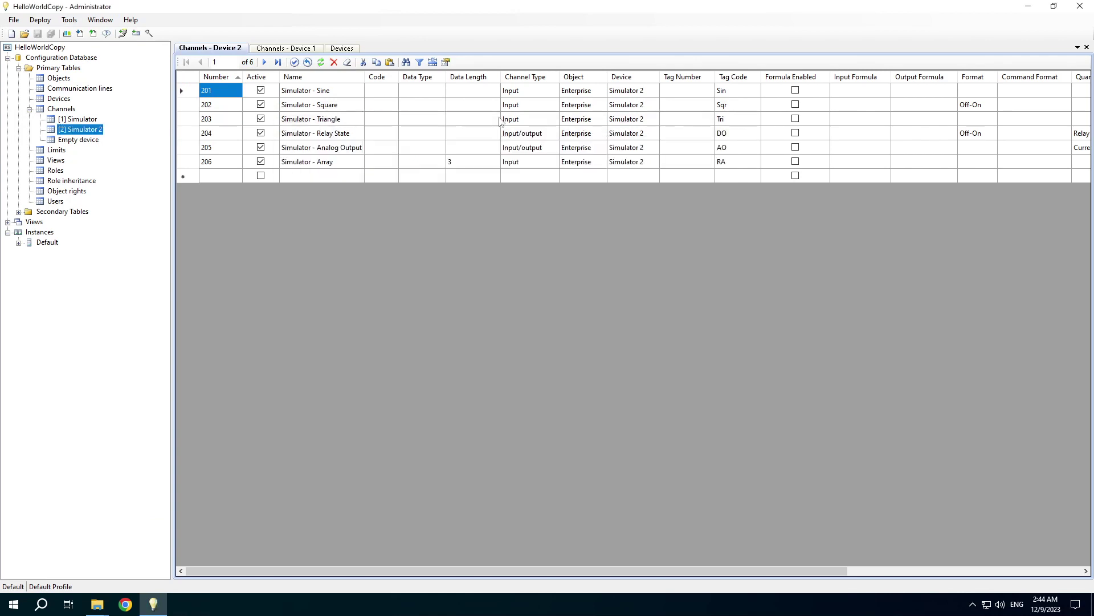
- Generate and review the object hierarchy map
left_click(69, 20)
mouse_move(94, 48)
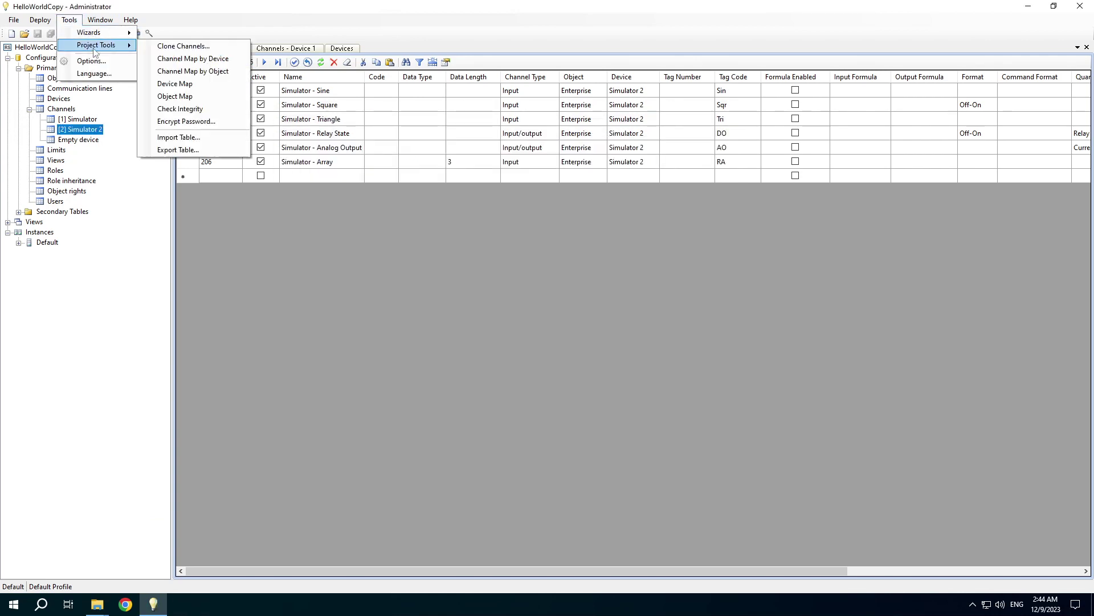
left_click(174, 96)
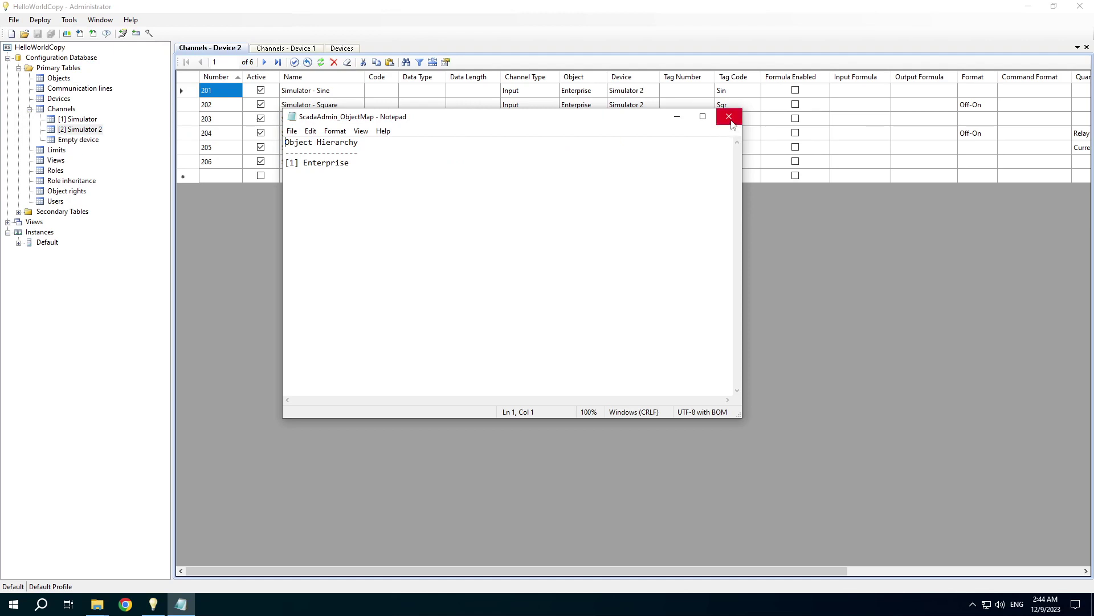
left_click(729, 117)
- Run the database integrity check and scroll to the end of its report
left_click(69, 19)
mouse_move(83, 47)
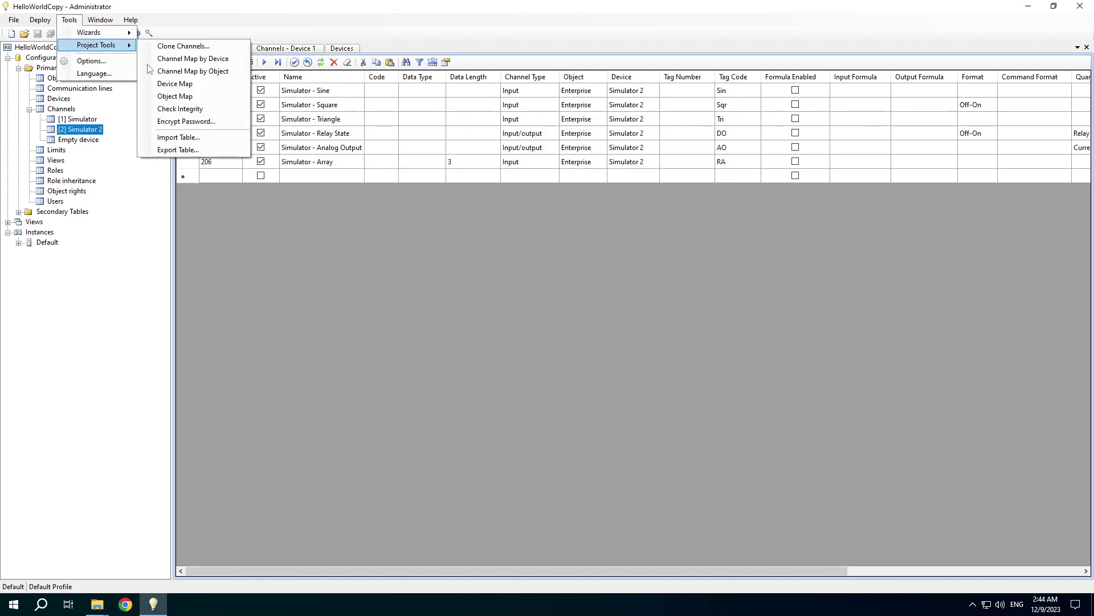
left_click(181, 109)
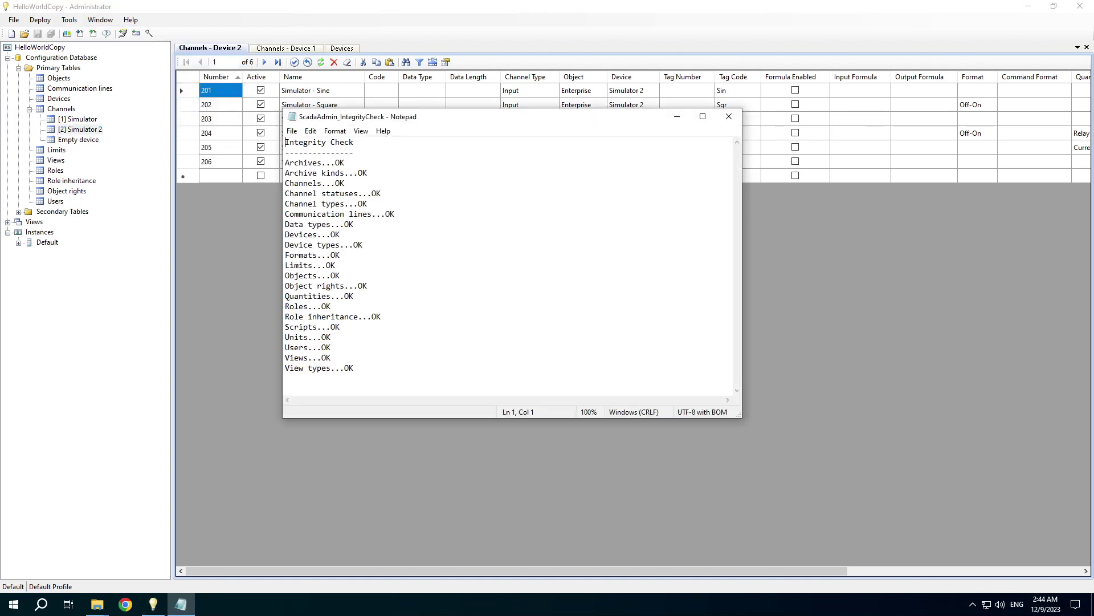
key("ctrl+End")
- Close the integrity report, encrypt a sample password with Encrypt Password, and copy the result
left_click(729, 116)
left_click(69, 20)
mouse_move(78, 47)
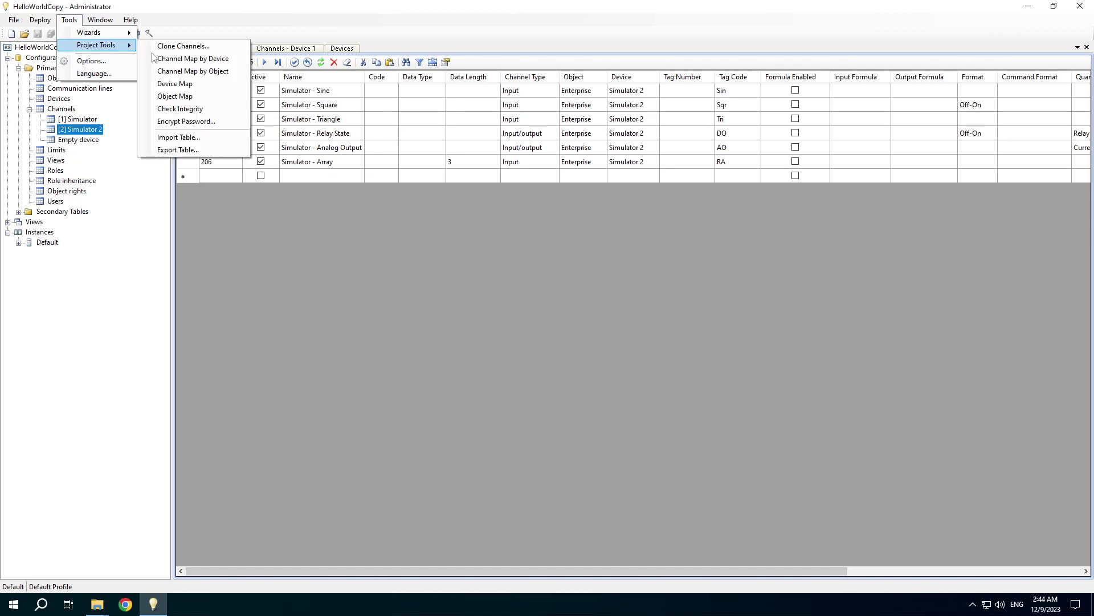
left_click(184, 123)
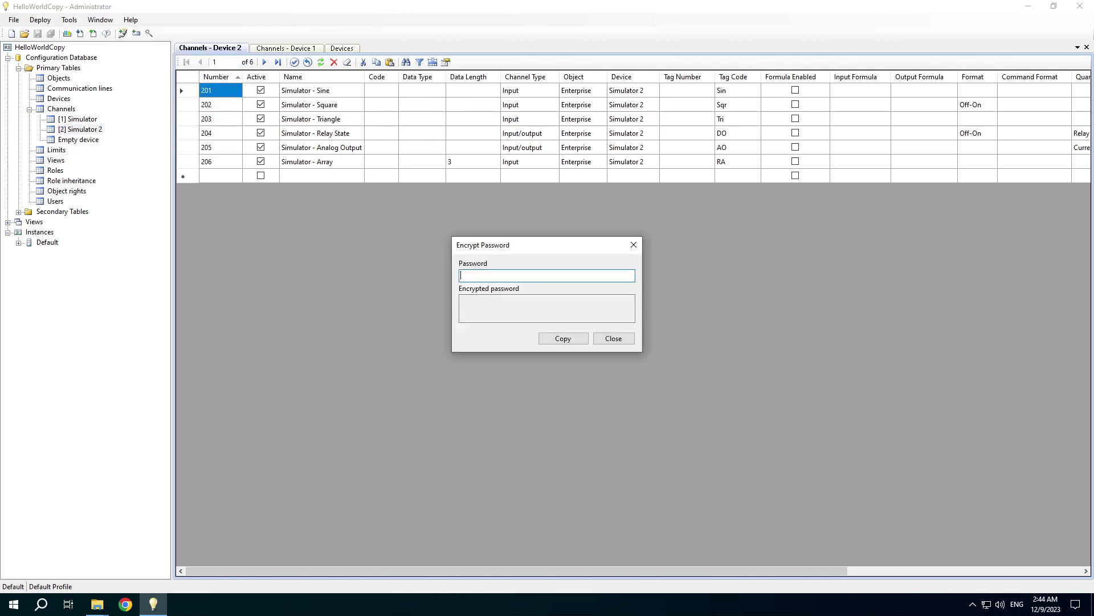
type("1234")
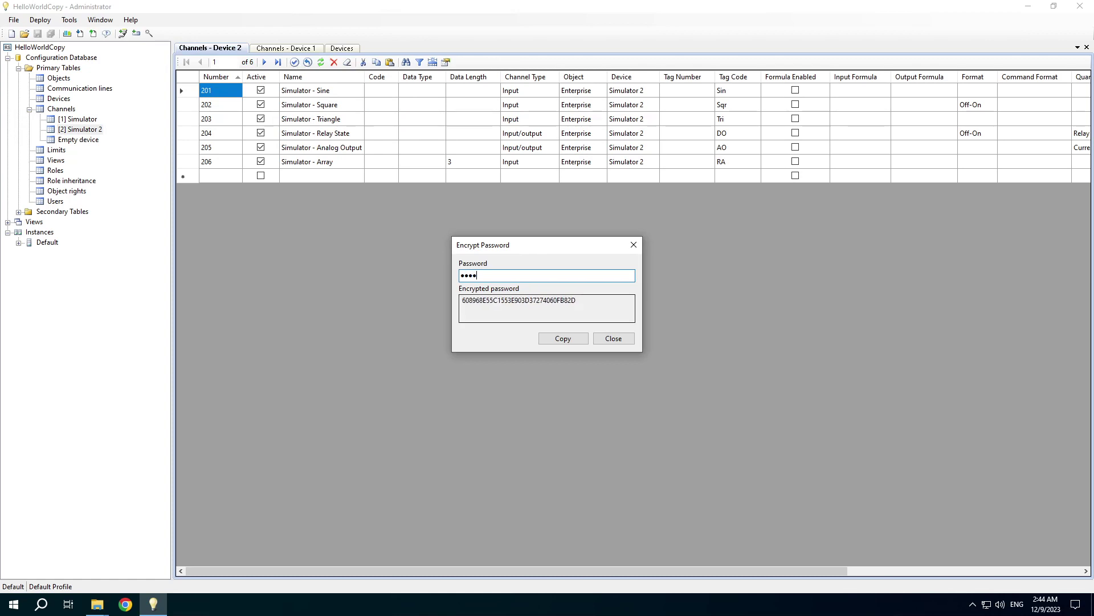
left_click(552, 341)
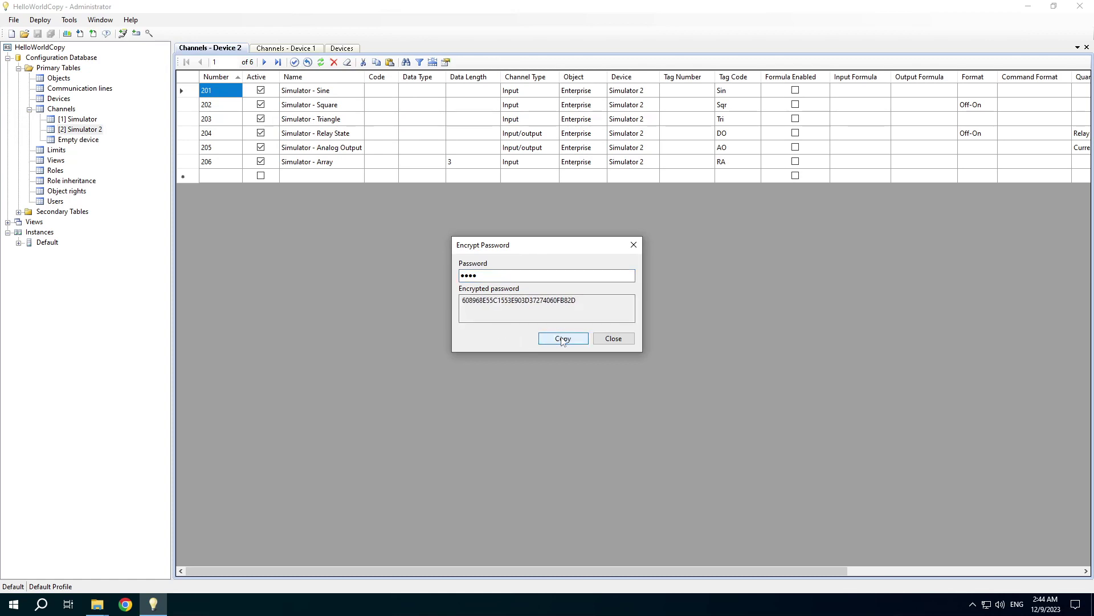
left_click(607, 340)
- Open Webstation's ScadaWebConfig.xml, inspect the stored password value, then close the file
left_click(18, 243)
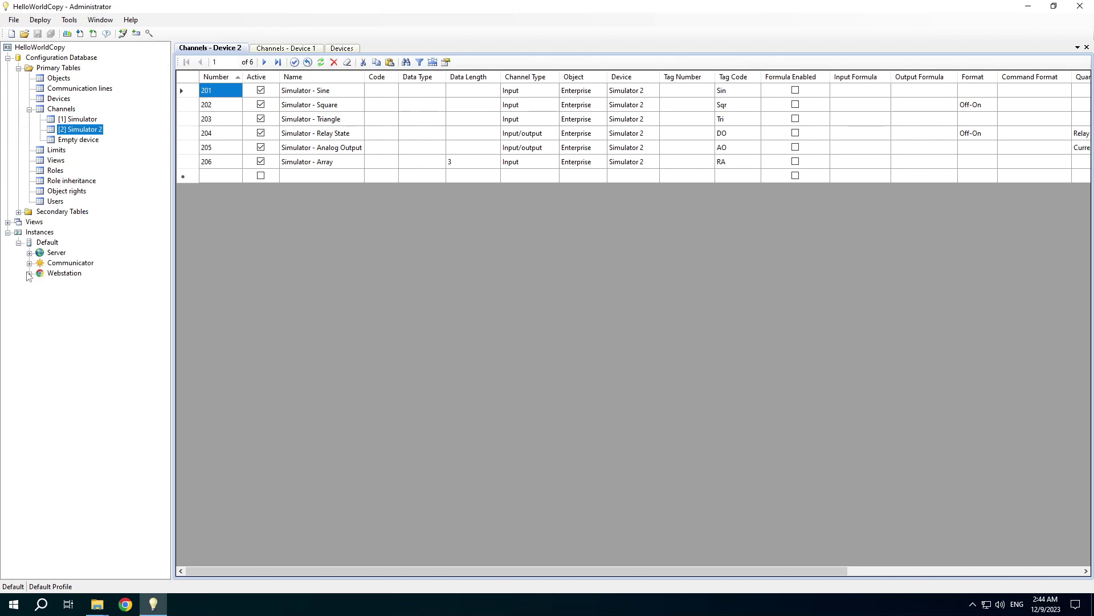
left_click(29, 273)
left_click(40, 314)
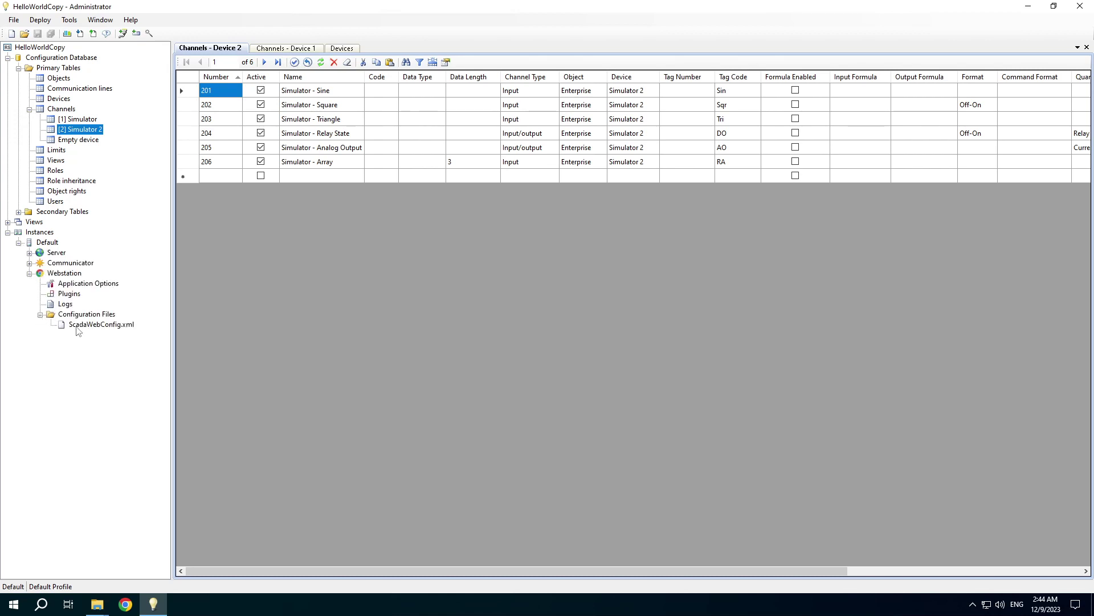
double_click(80, 324)
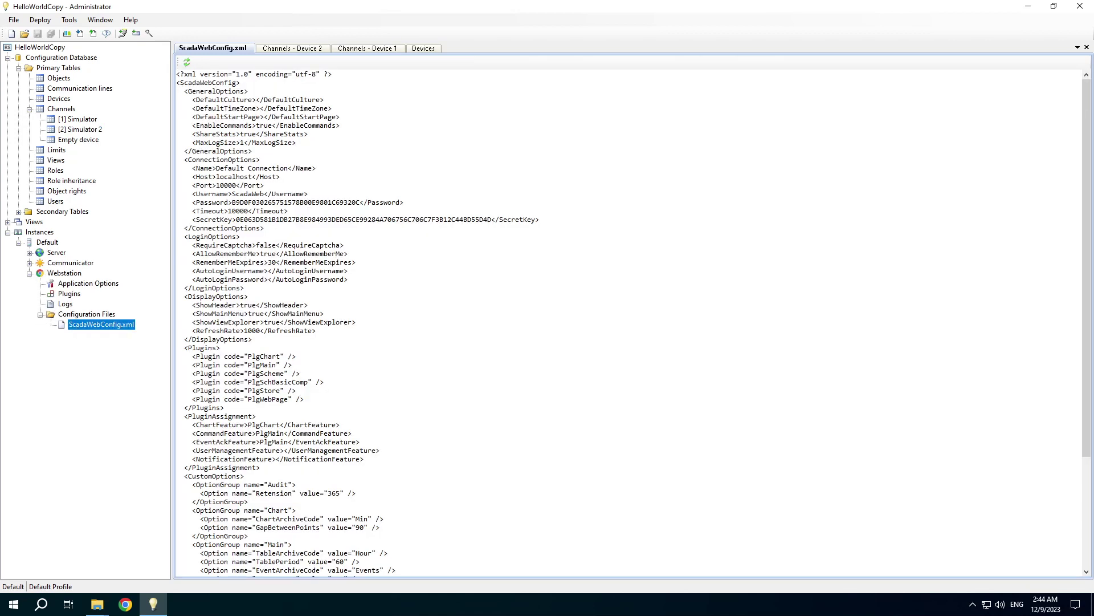
double_click(296, 202)
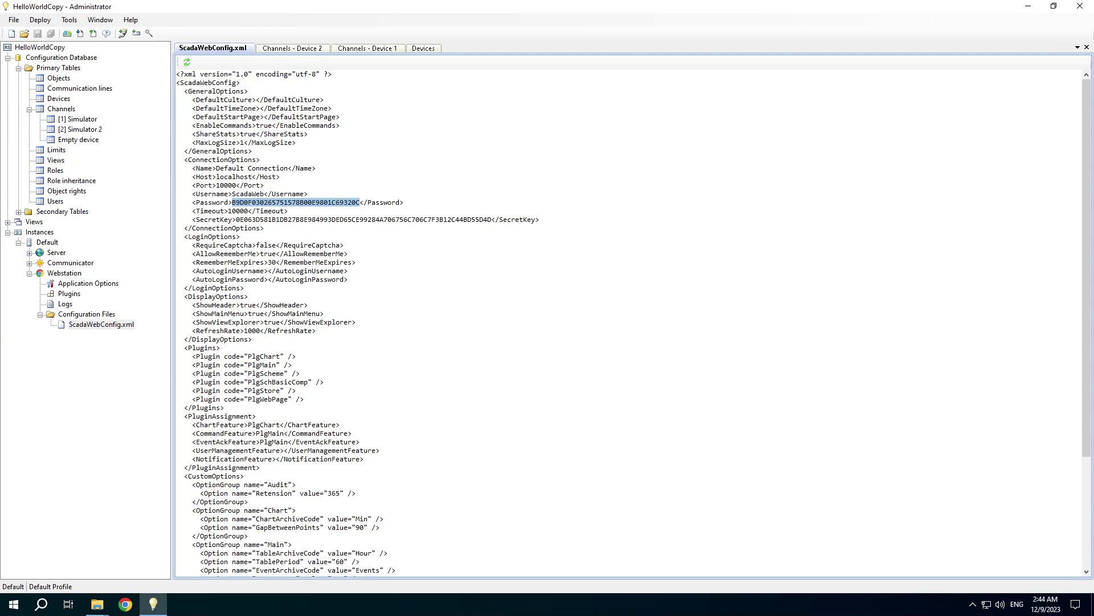
left_click(1087, 47)
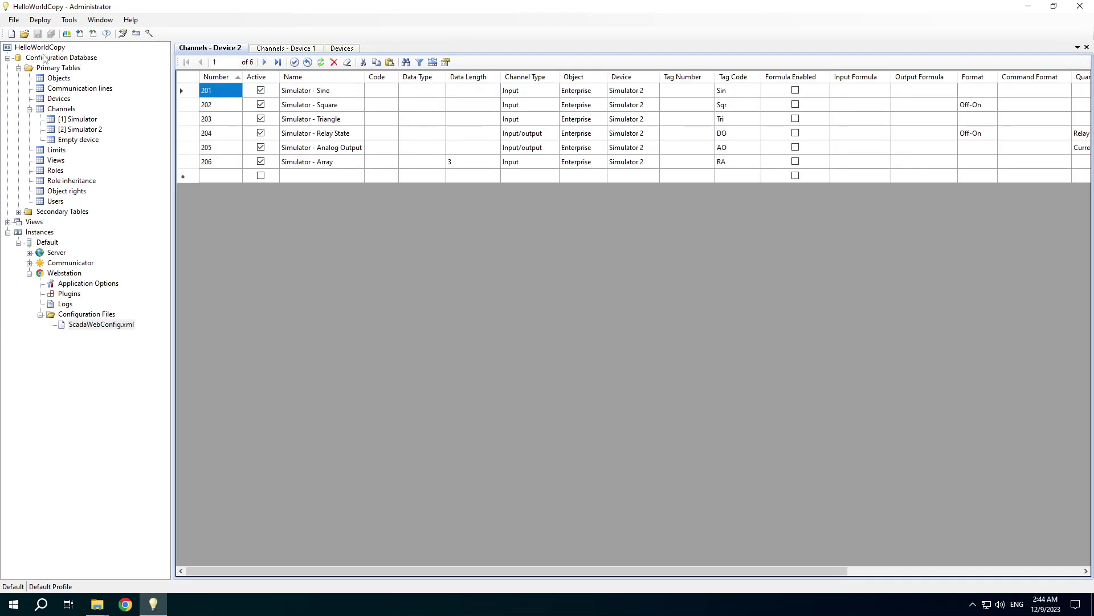
- Export channels 101–106 of the Channels table as CSV to the ScadaProjects folder
left_click(69, 19)
mouse_move(101, 50)
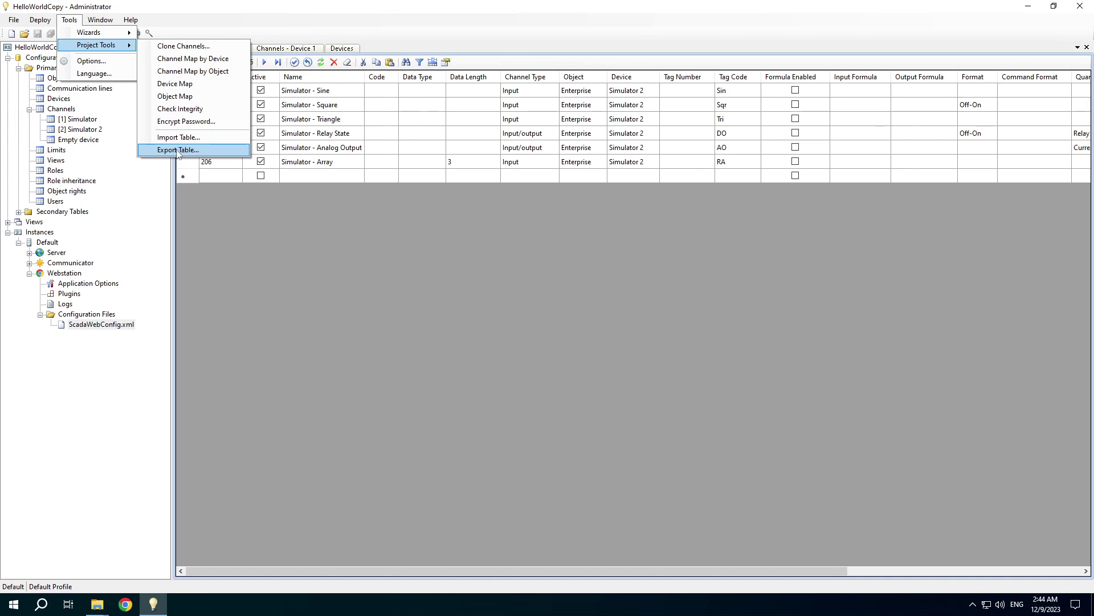
left_click(178, 150)
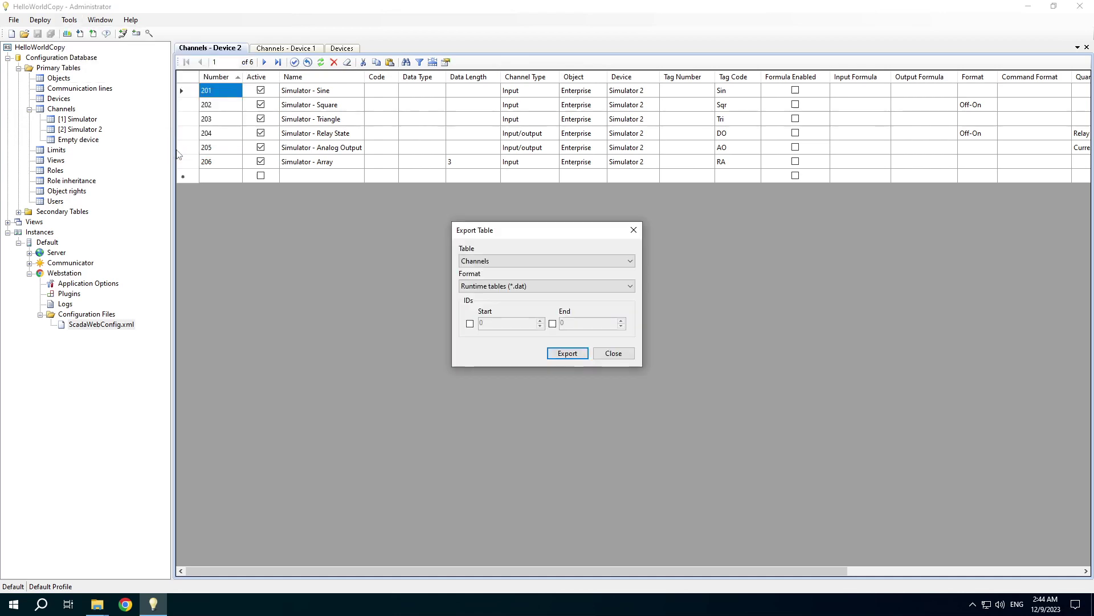
left_click(550, 290)
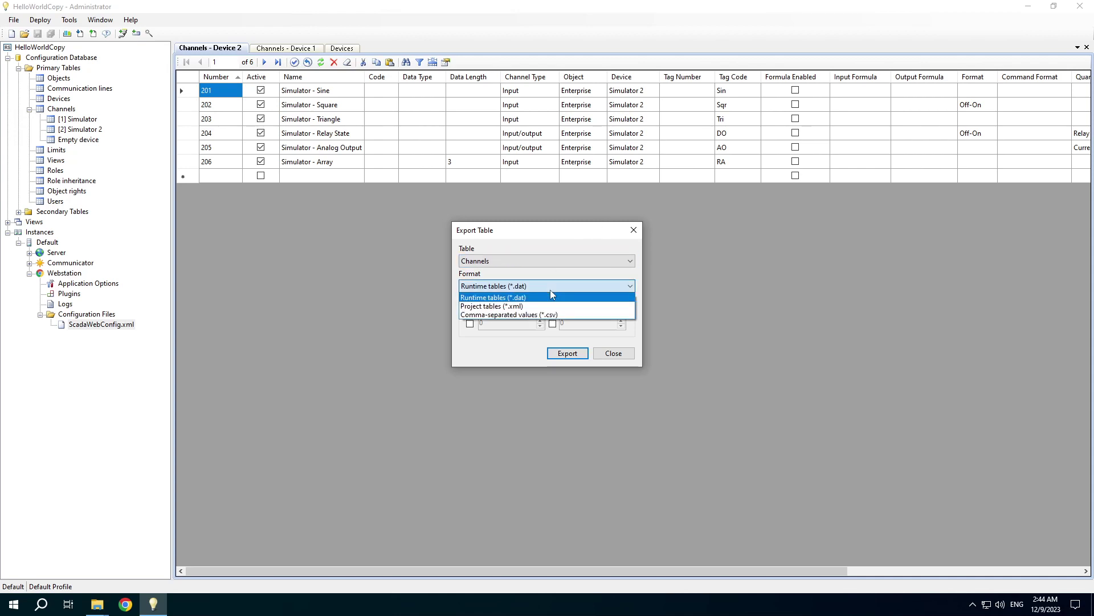
left_click(531, 315)
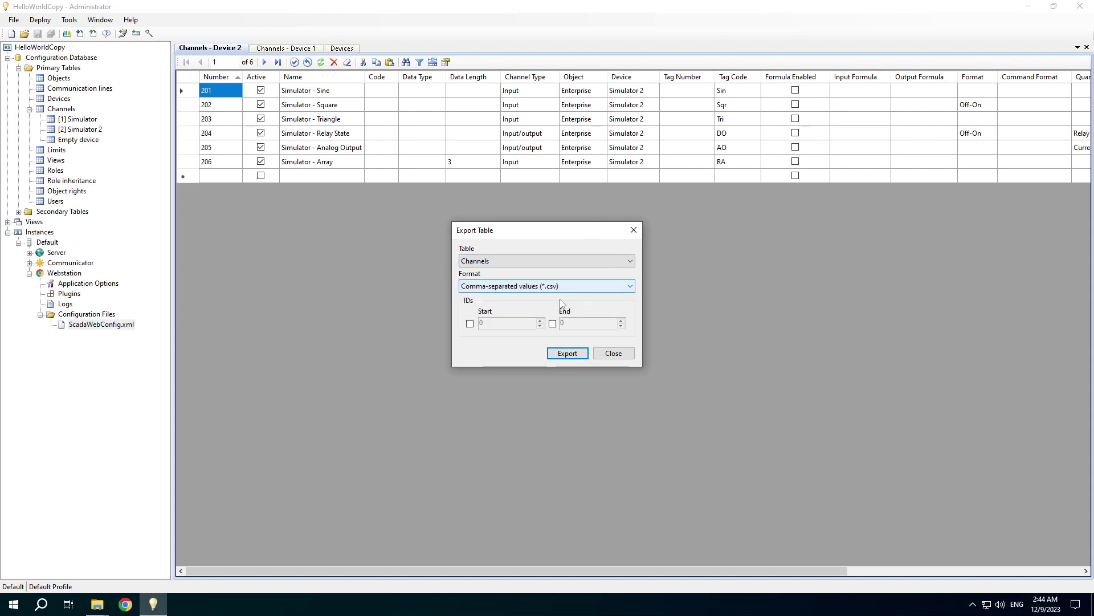
left_click(469, 324)
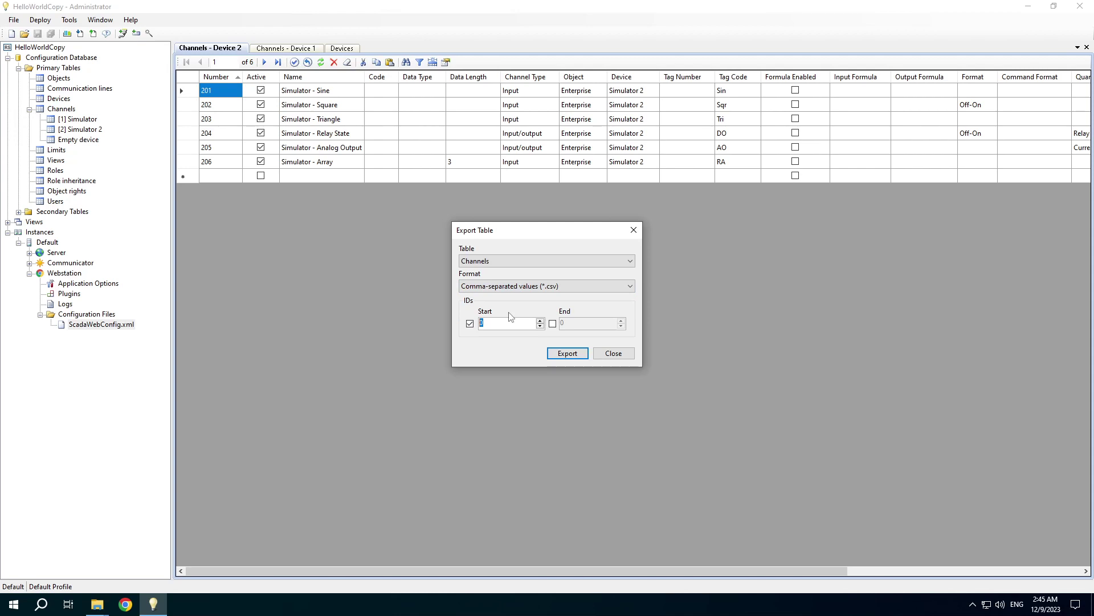
type("101")
left_click(552, 324)
type("10")
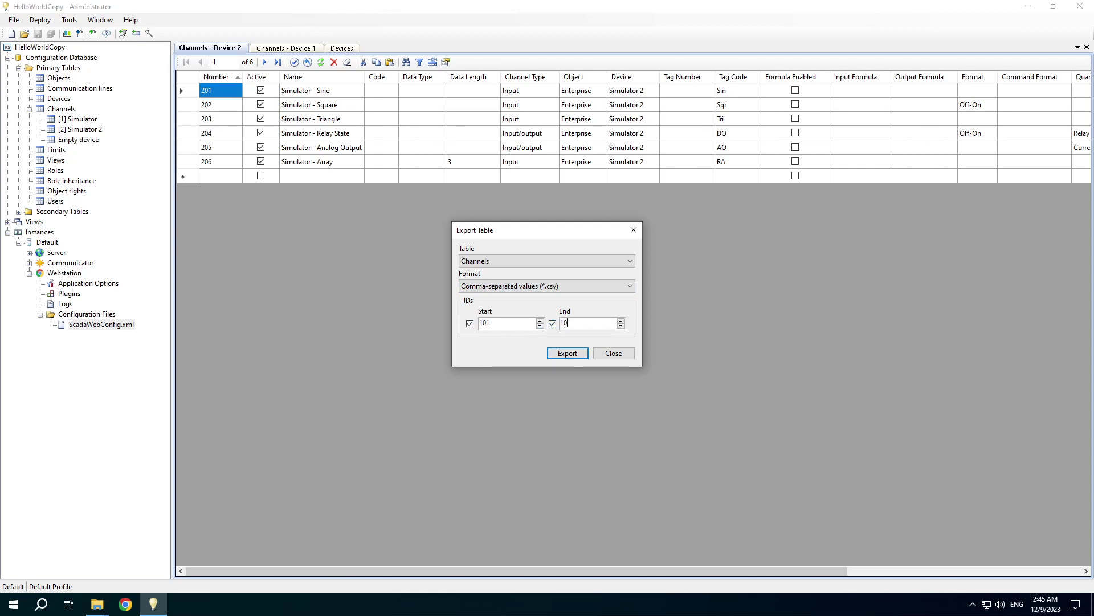
key("Return")
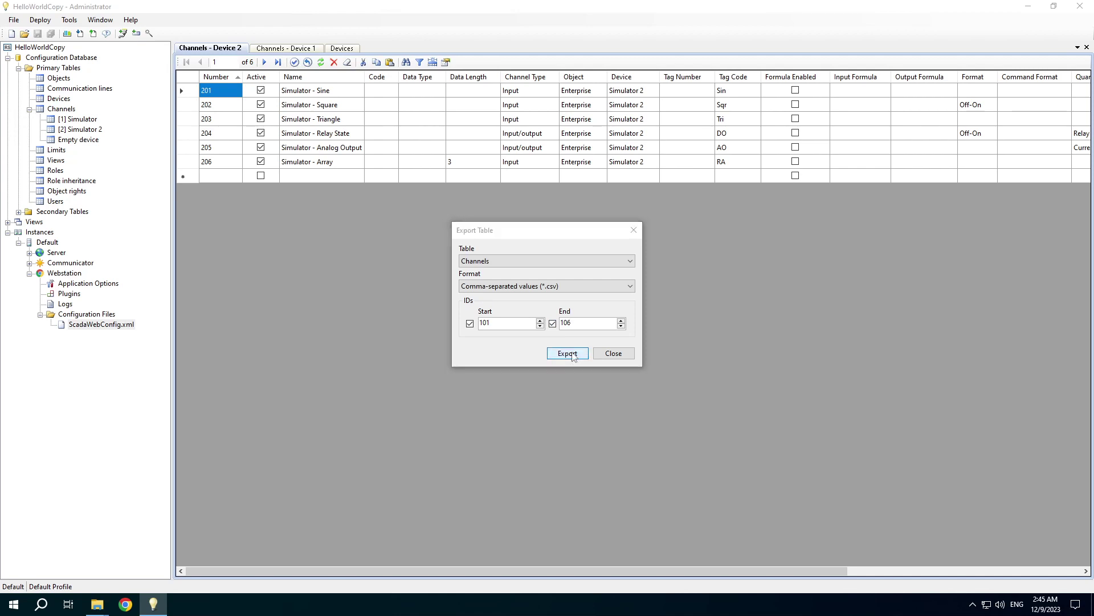
left_click(653, 268)
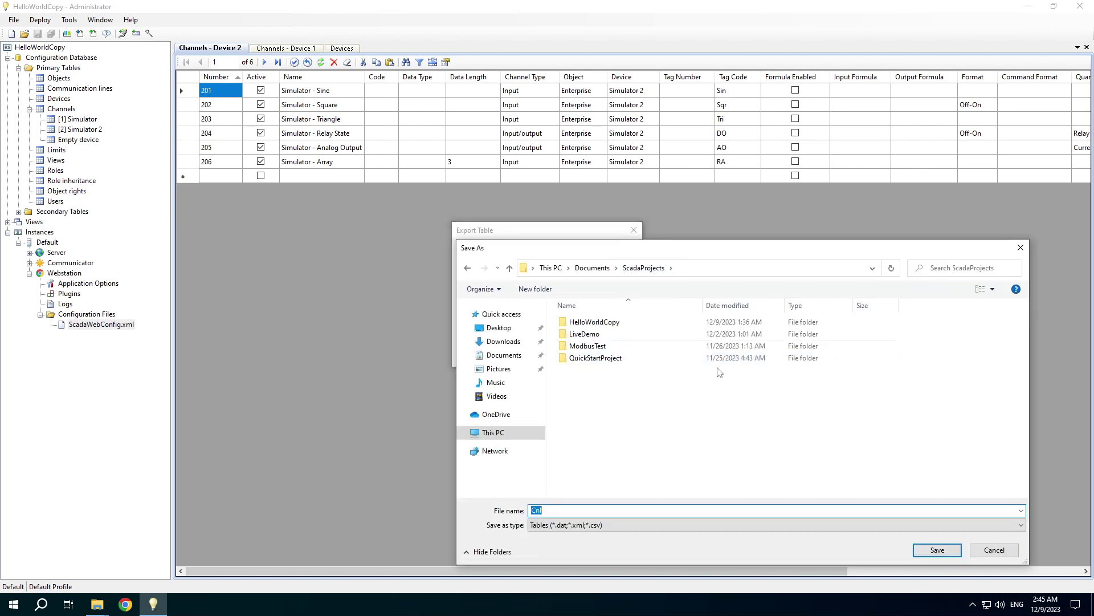
- Save the exported CSV and bring the ScadaProjects folder window forward
left_click(919, 550)
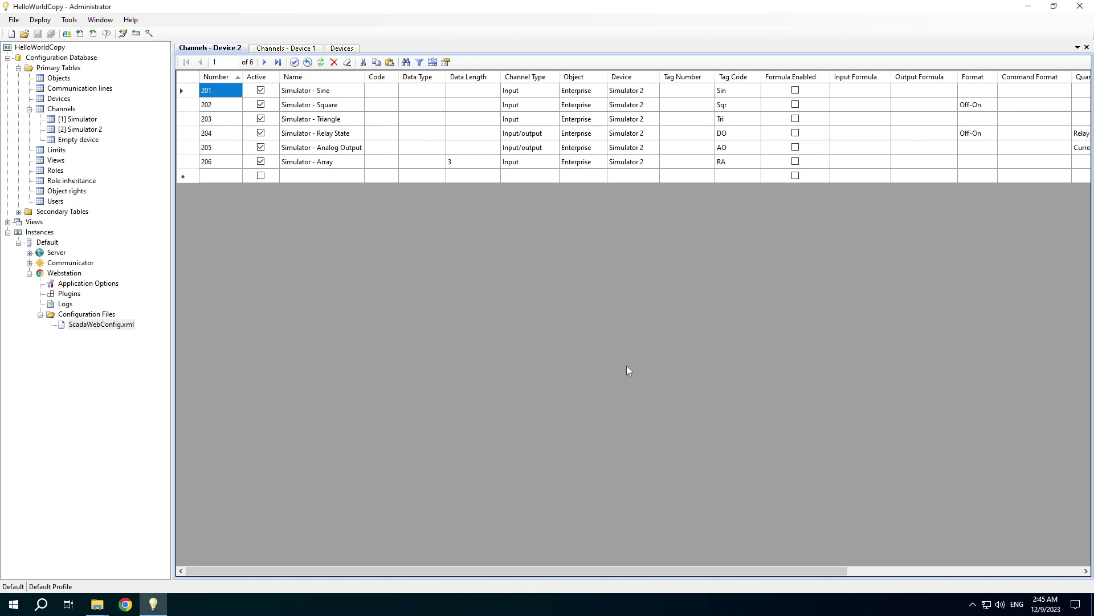
mouse_move(99, 607)
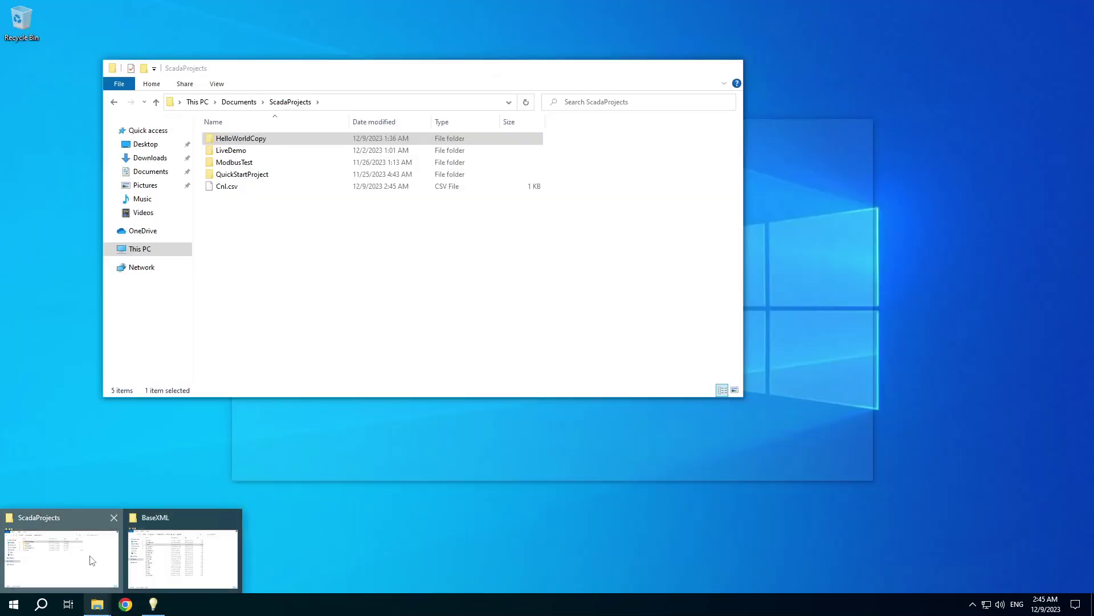
left_click(91, 556)
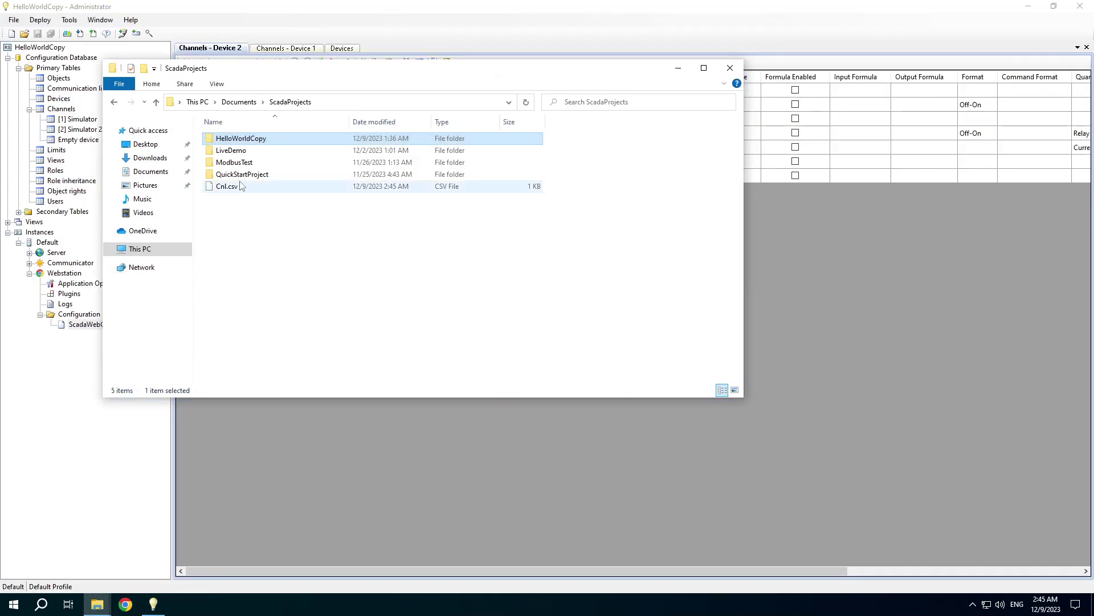
- View Cnl.csv in Notepad without making Notepad the default, then return to Administrator
right_click(219, 191)
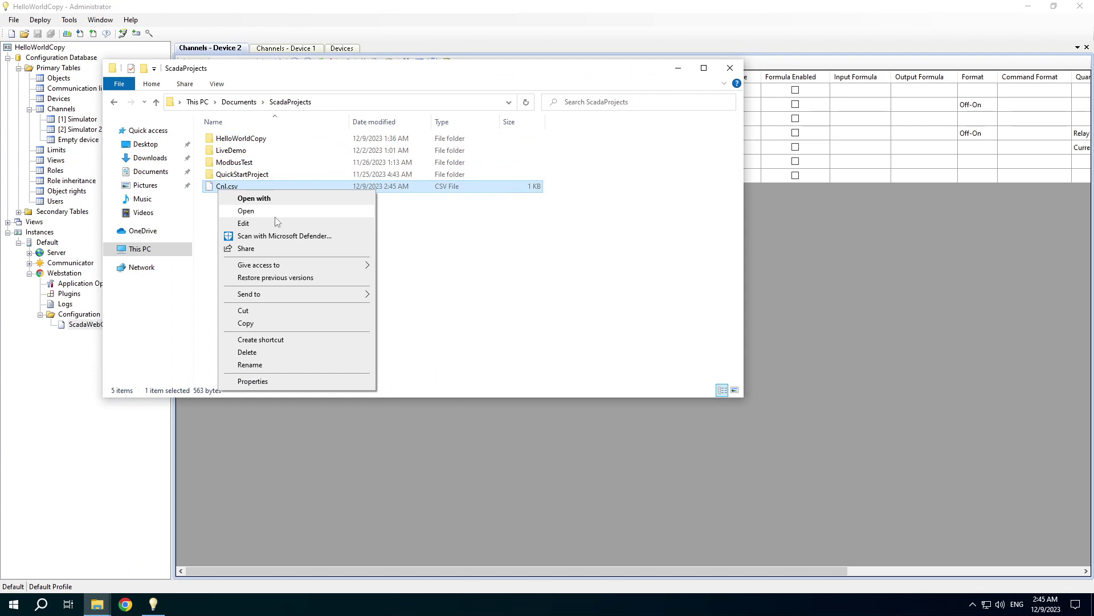
left_click(285, 198)
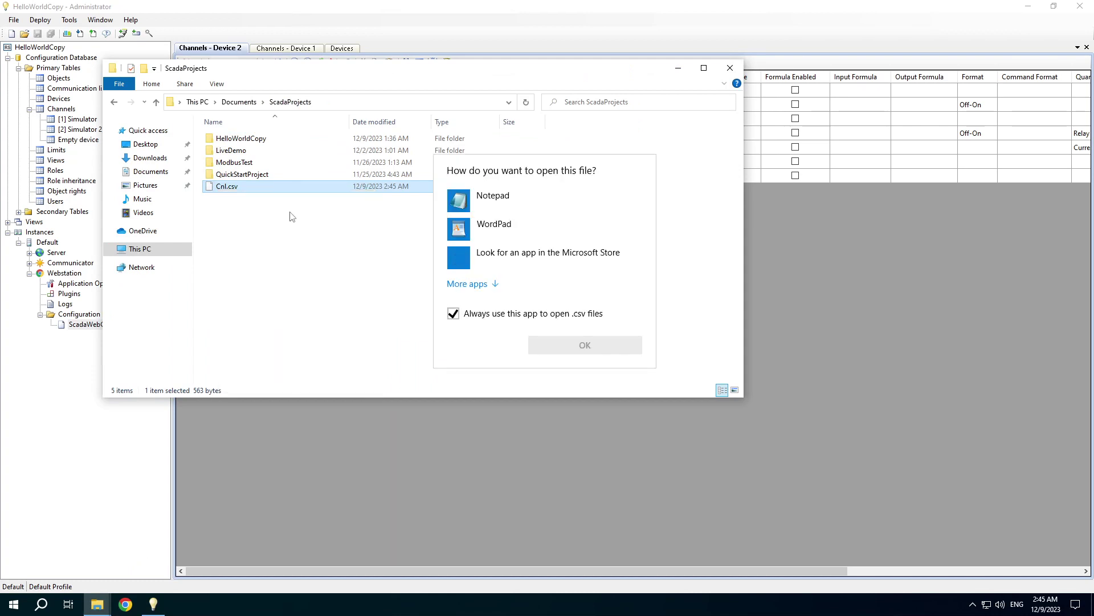
left_click(501, 199)
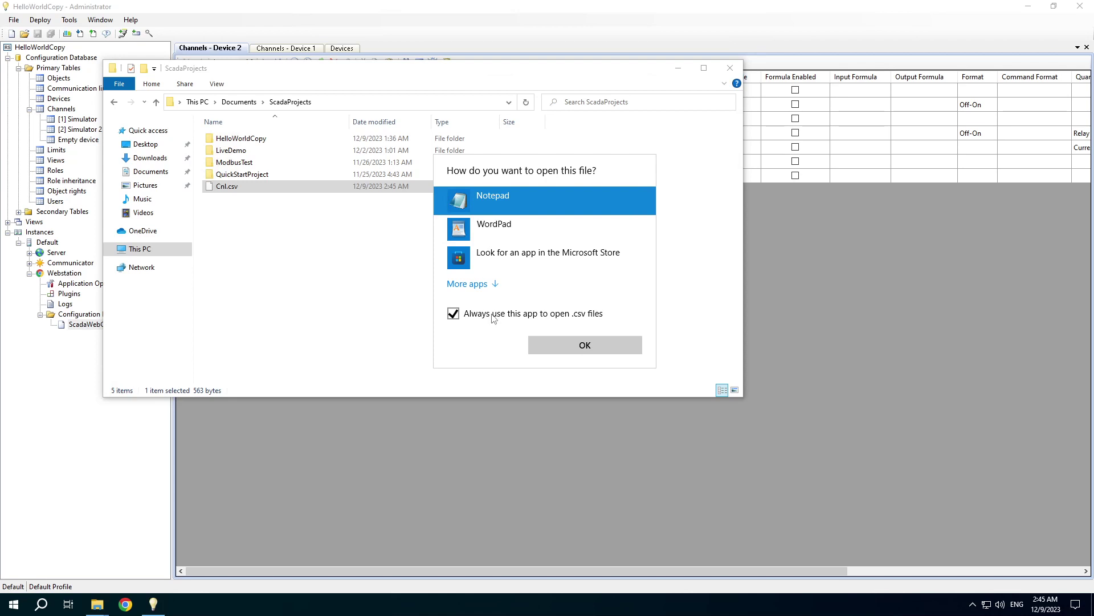
left_click(494, 317)
left_click(573, 344)
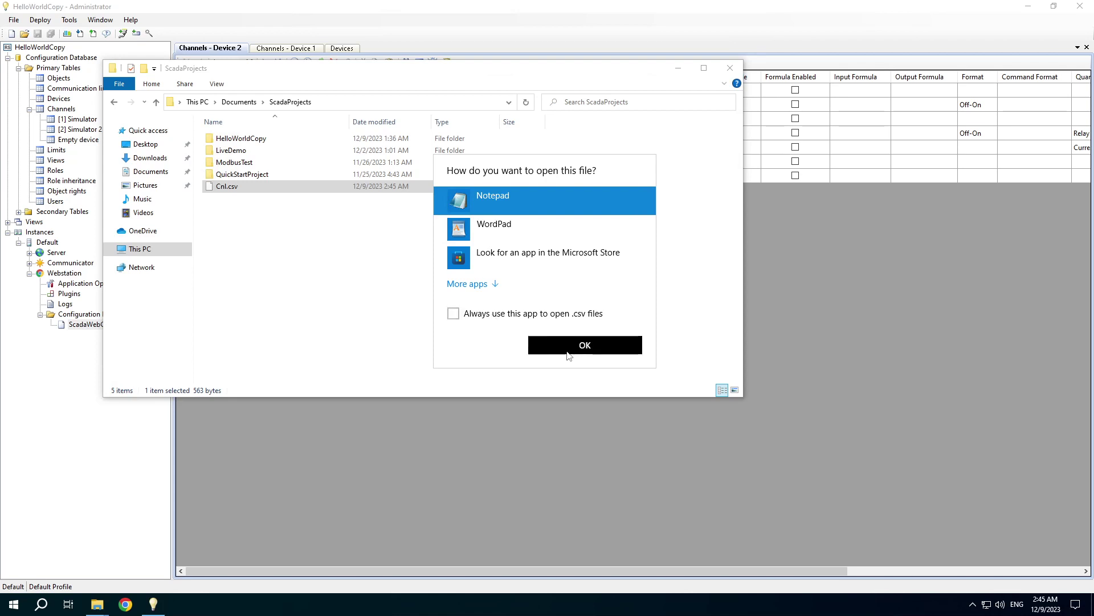
left_click(735, 117)
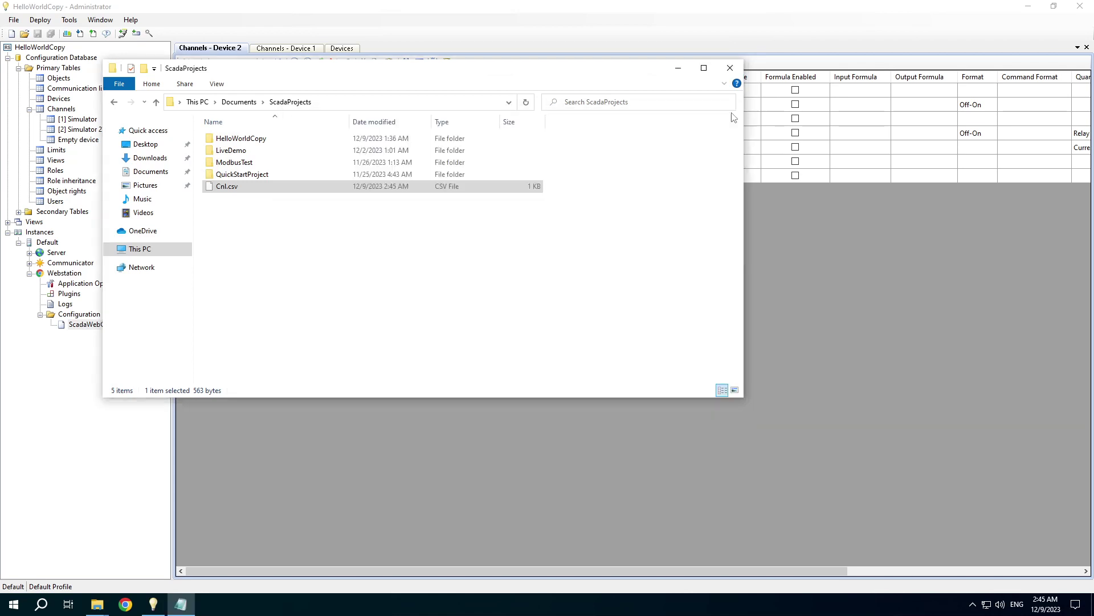
left_click(791, 248)
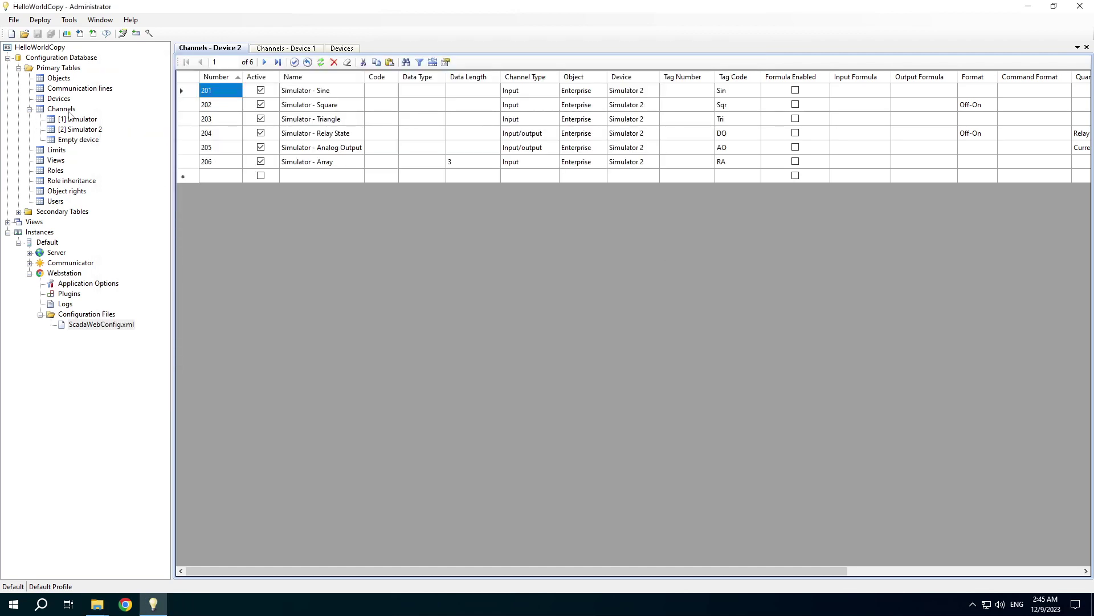
- Start a table import with Cnl.csv as the source file
left_click(69, 20)
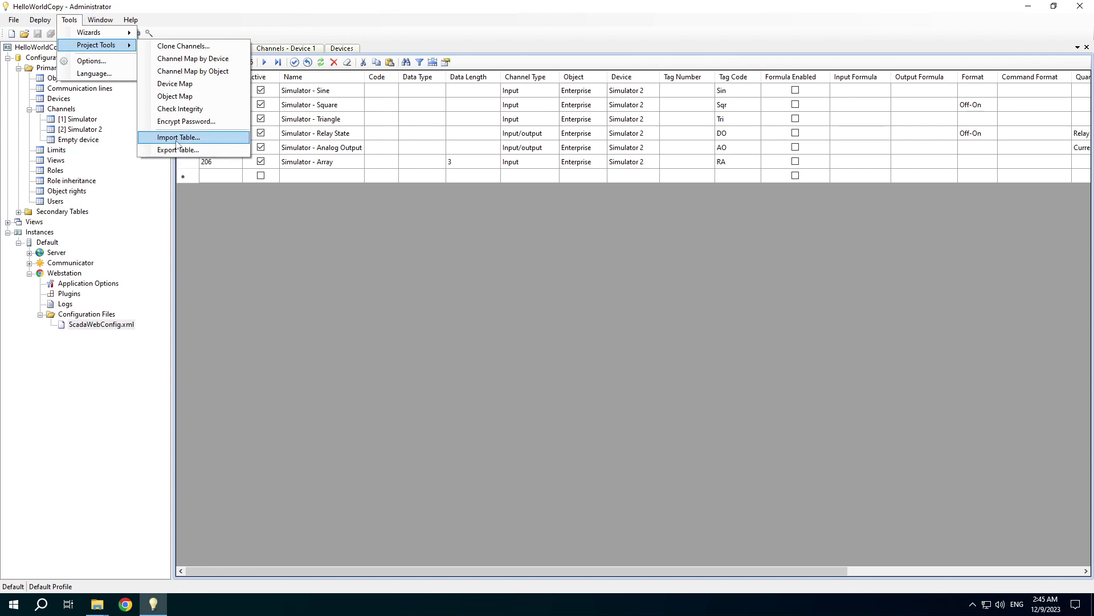
left_click(169, 139)
left_click(613, 264)
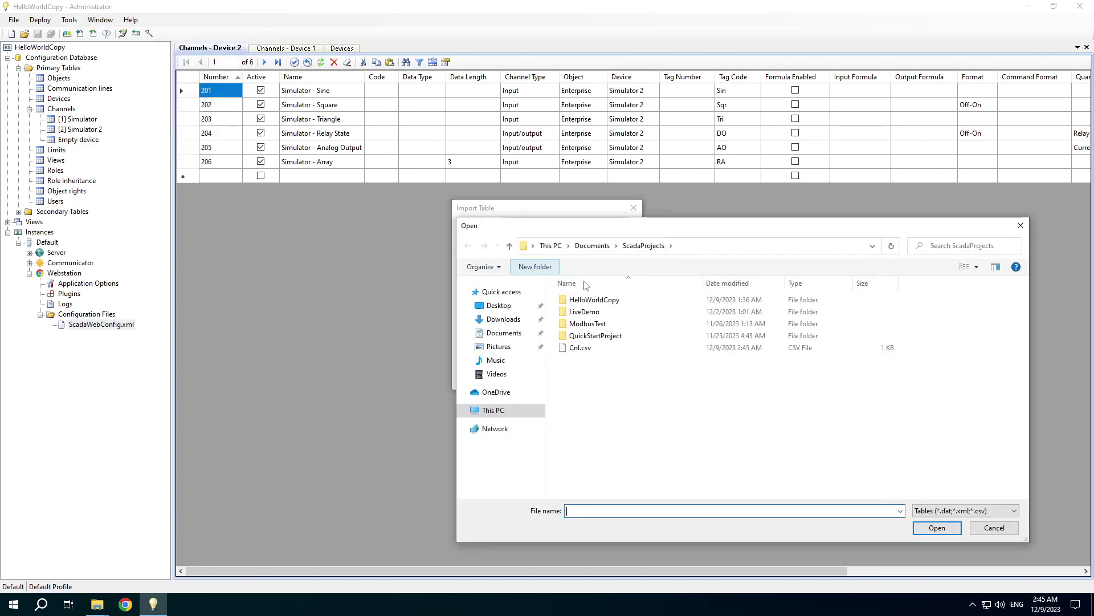
left_click(580, 348)
left_click(937, 528)
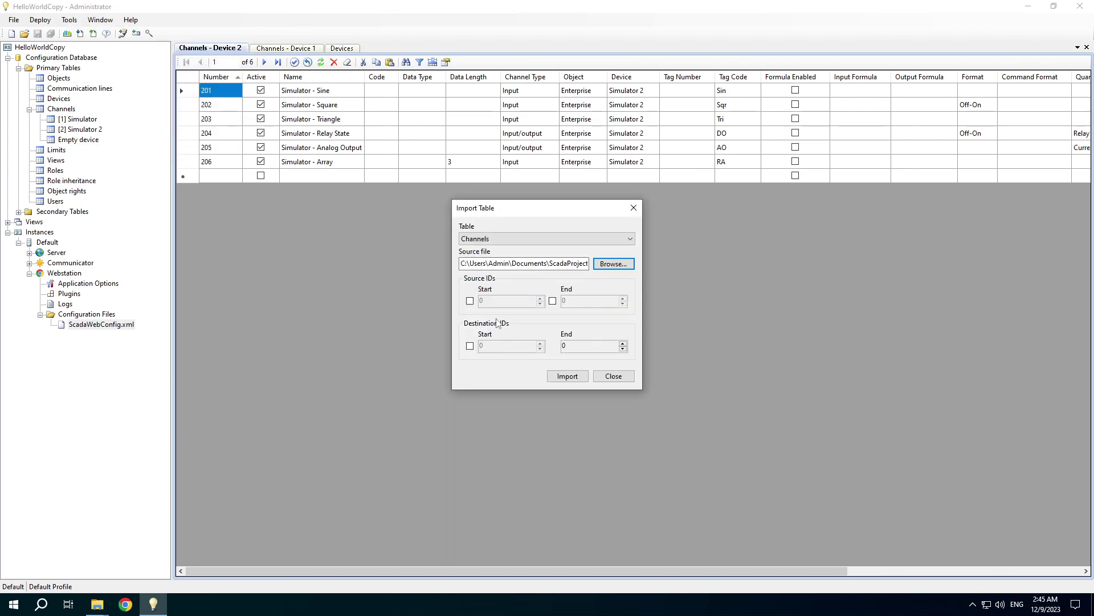
- Import source IDs 101–106 as new channels starting at 1101, confirming 6 rows imported
left_click(470, 300)
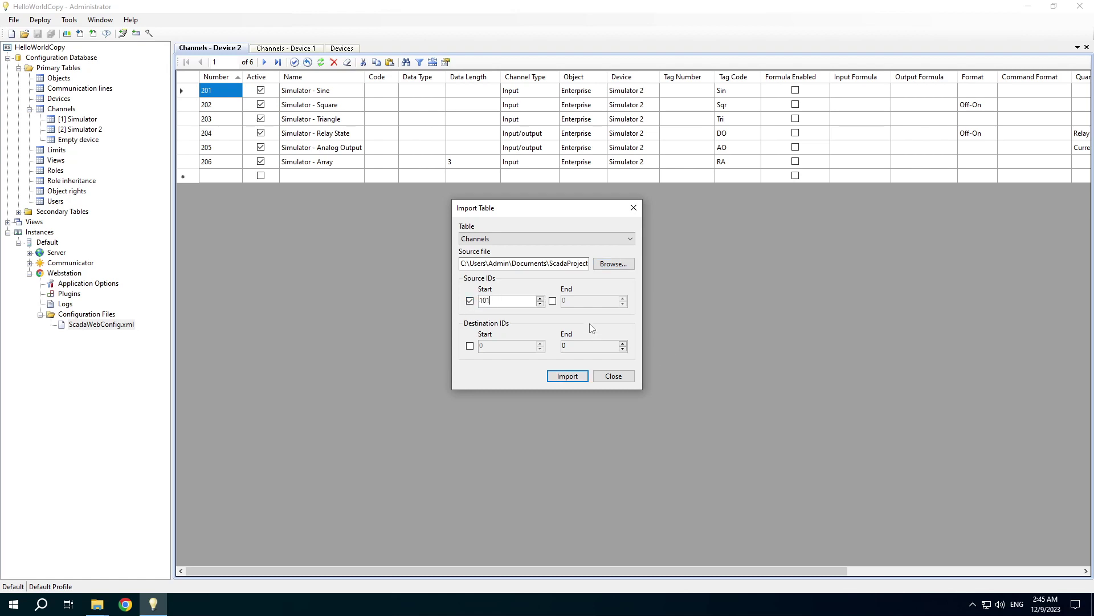
left_click(553, 300)
type("106")
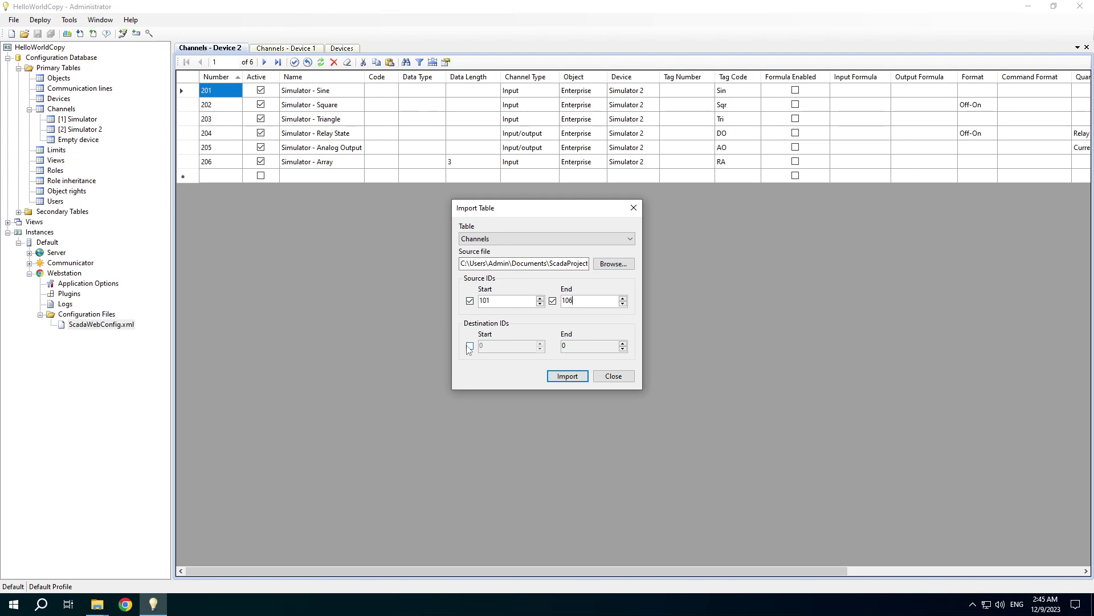
left_click(470, 345)
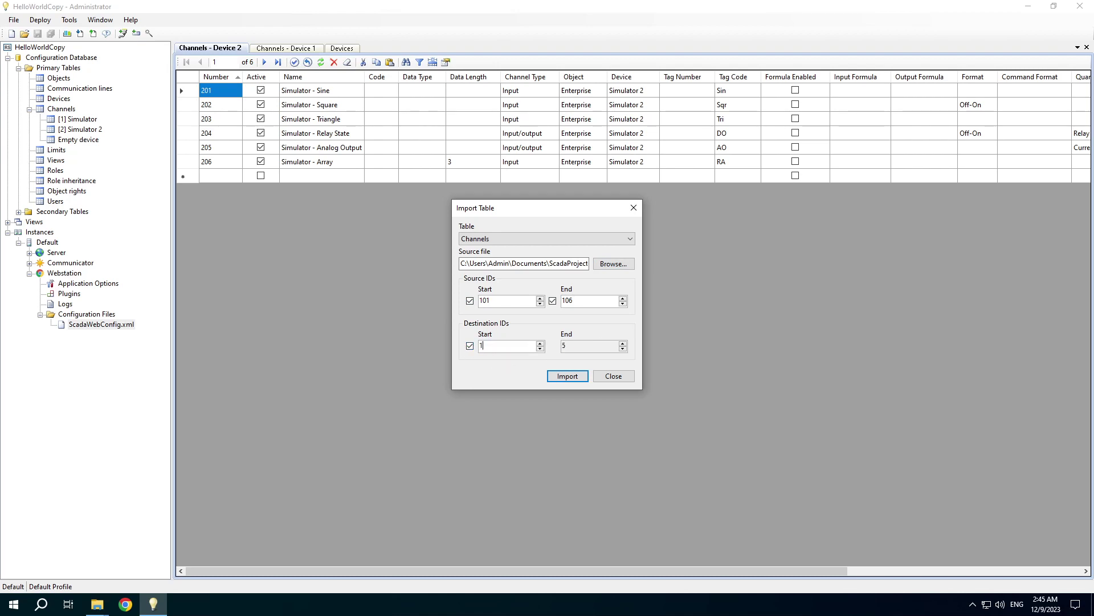
type("1101")
left_click(576, 381)
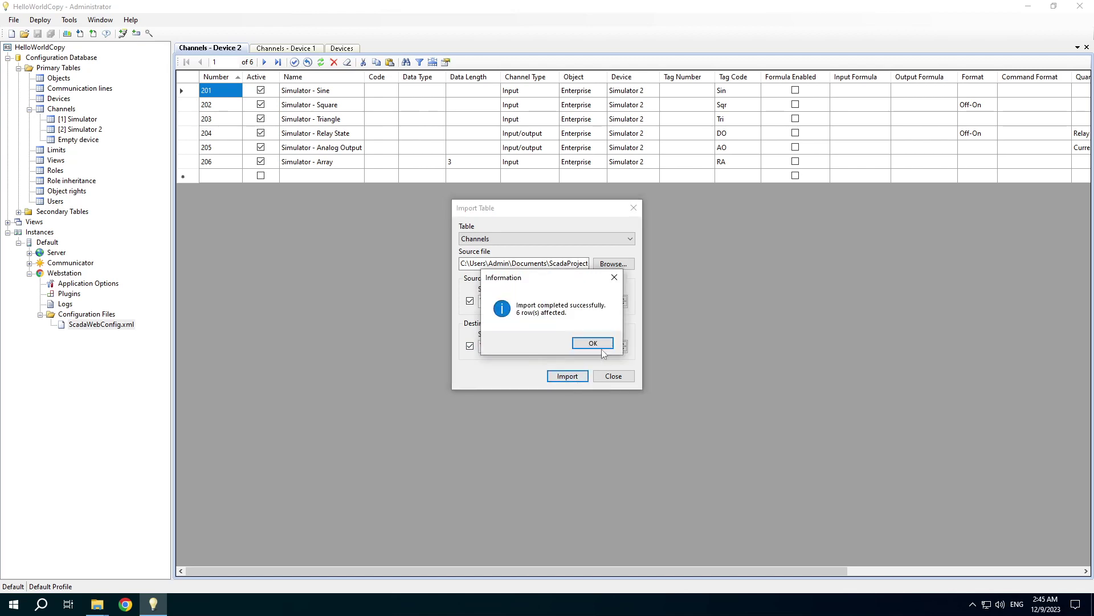
left_click(594, 342)
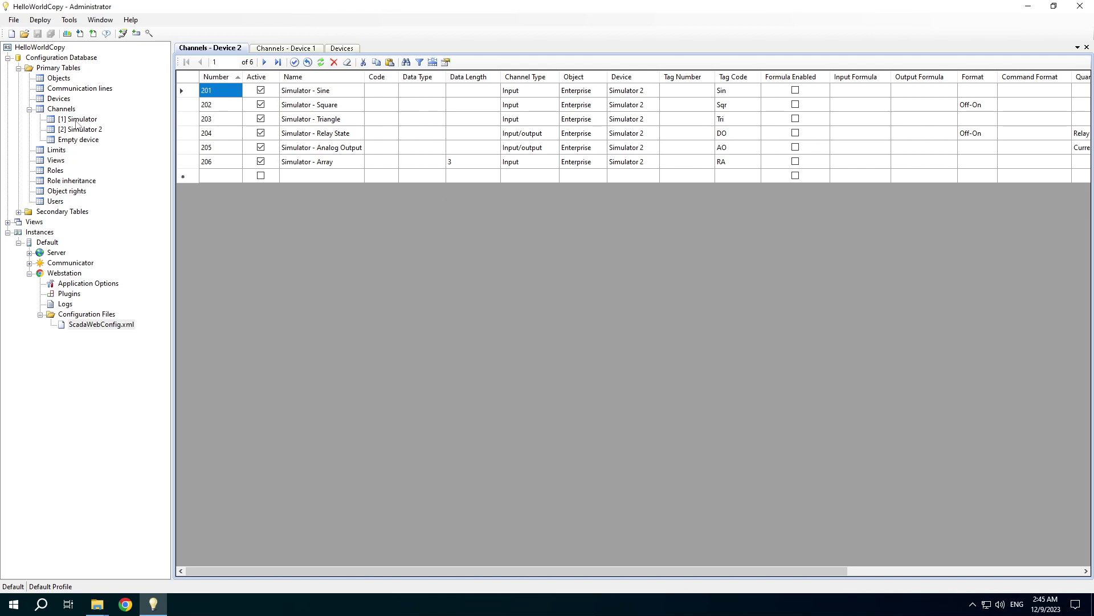
- Review the Simulator device's channel map, then expand Views > HelloWorld in the tree
left_click(79, 121)
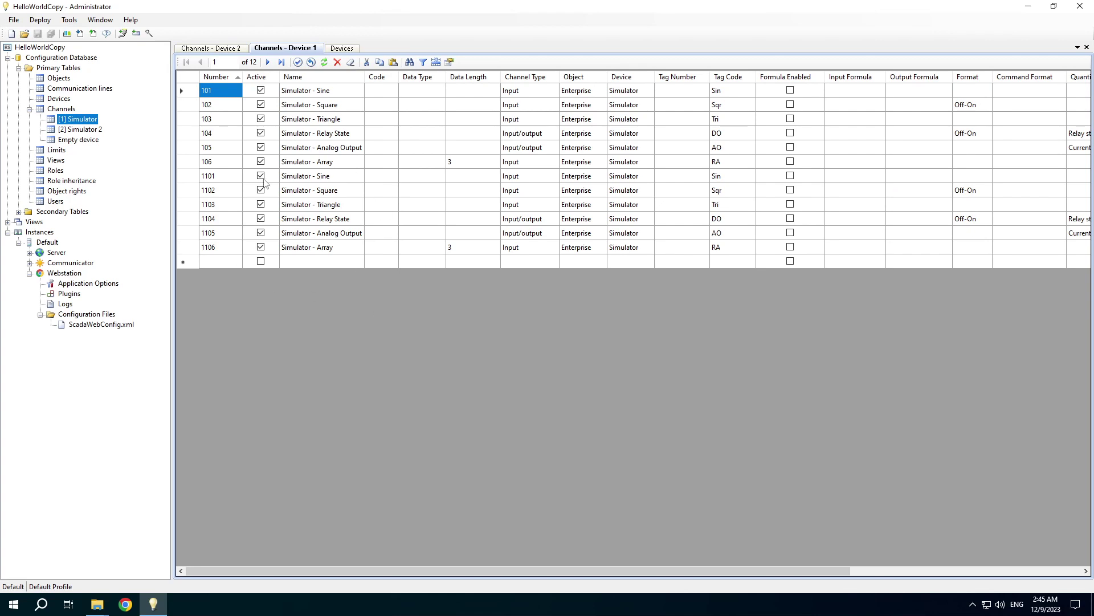
left_click(71, 20)
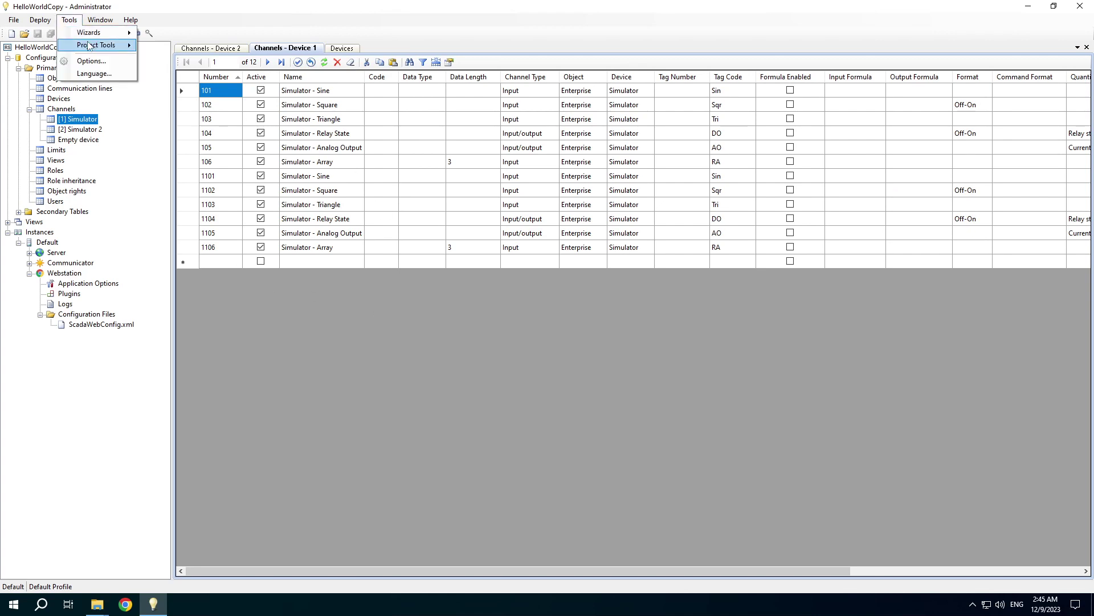
mouse_move(90, 46)
left_click(171, 57)
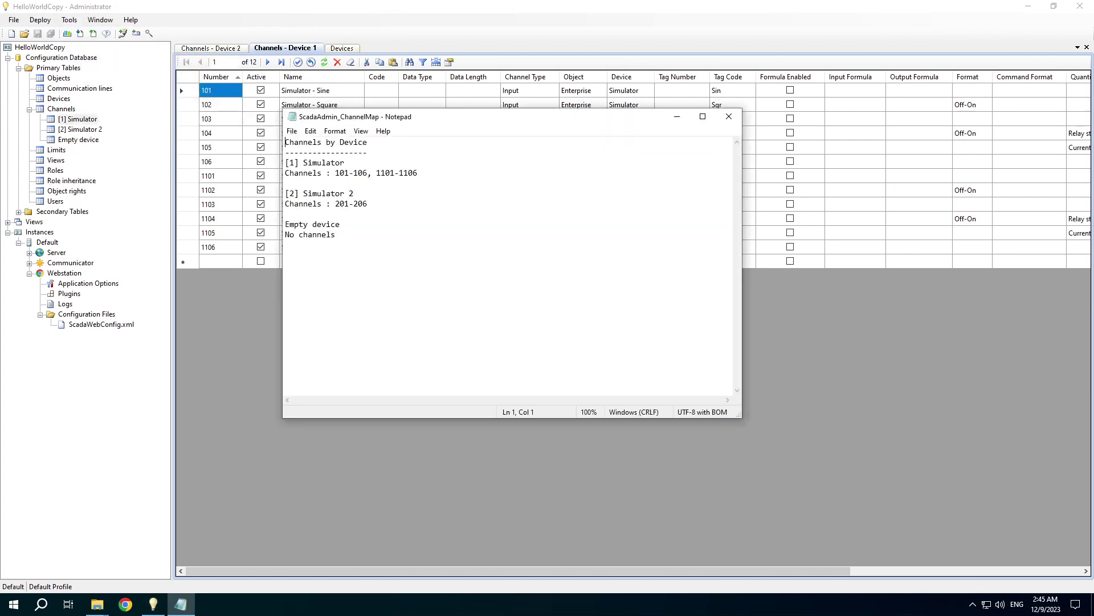
left_click(729, 117)
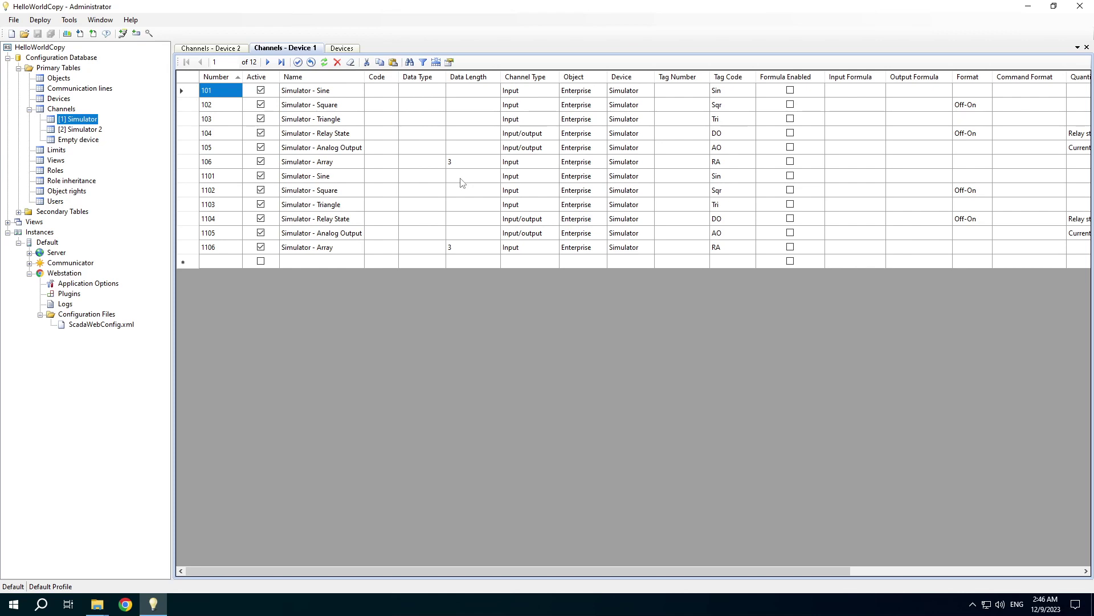
left_click(8, 221)
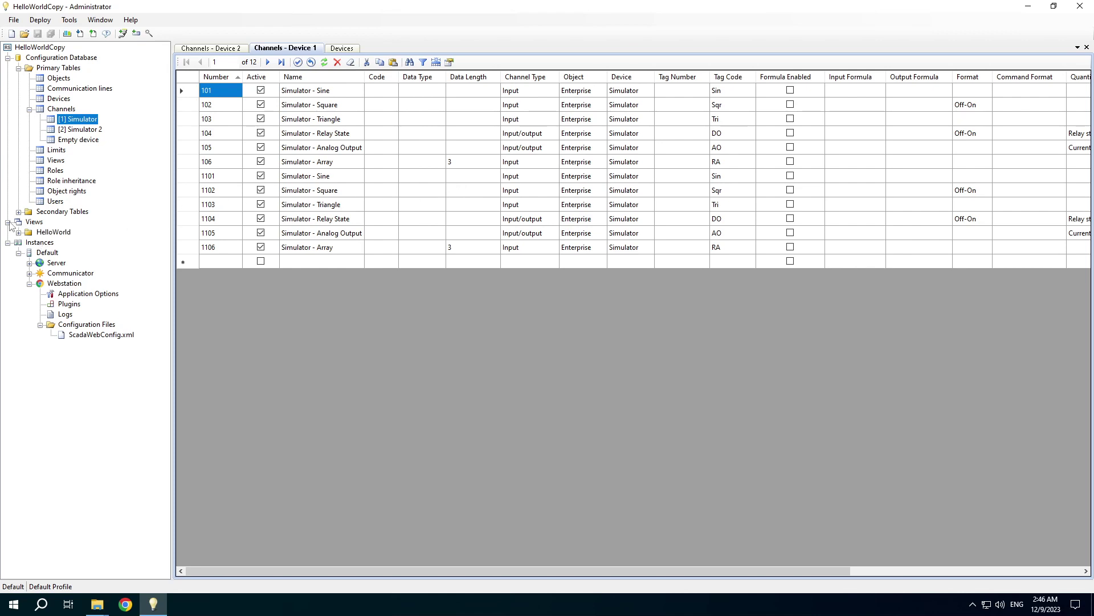
left_click(18, 232)
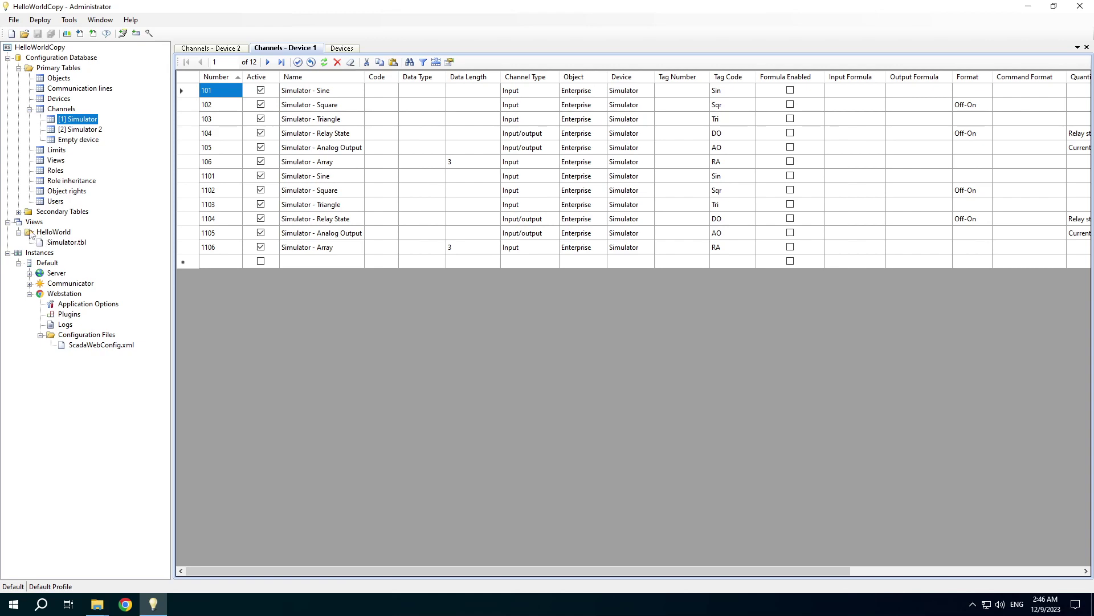
right_click(32, 224)
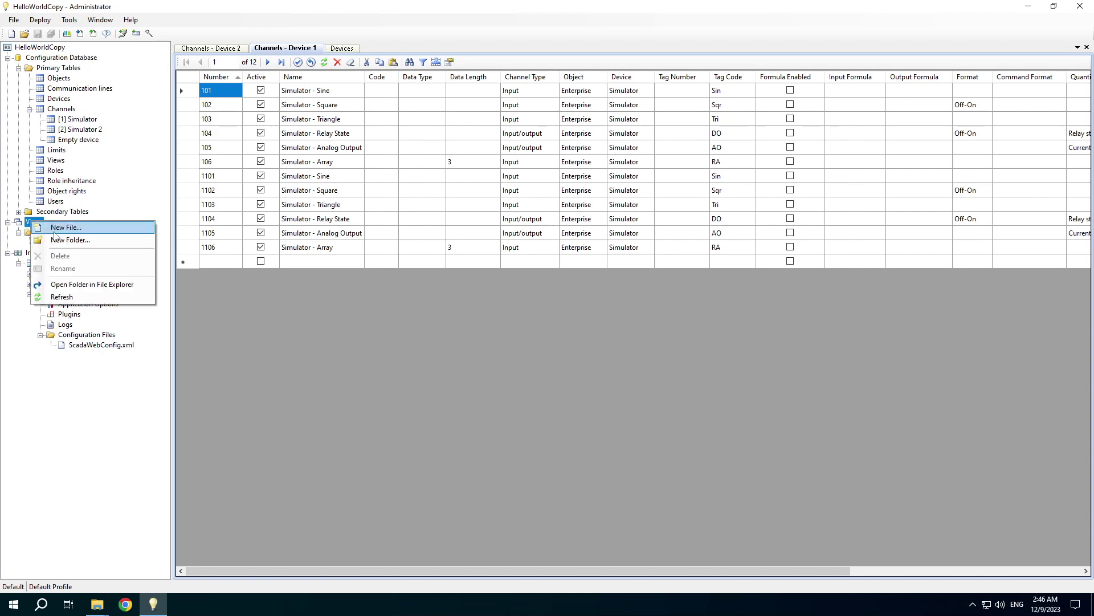
left_click(74, 285)
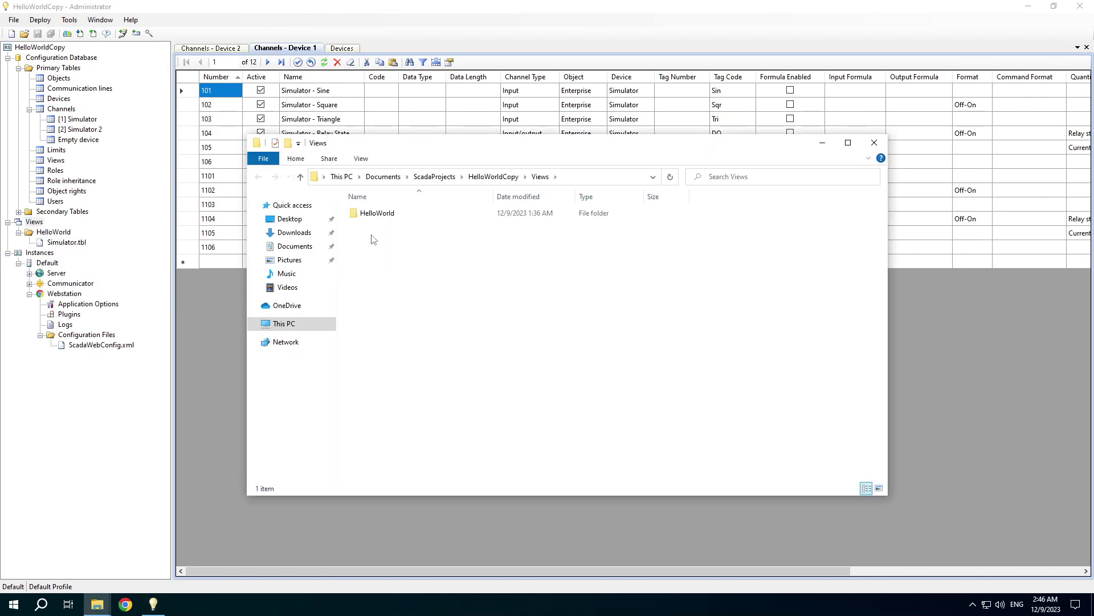
double_click(370, 217)
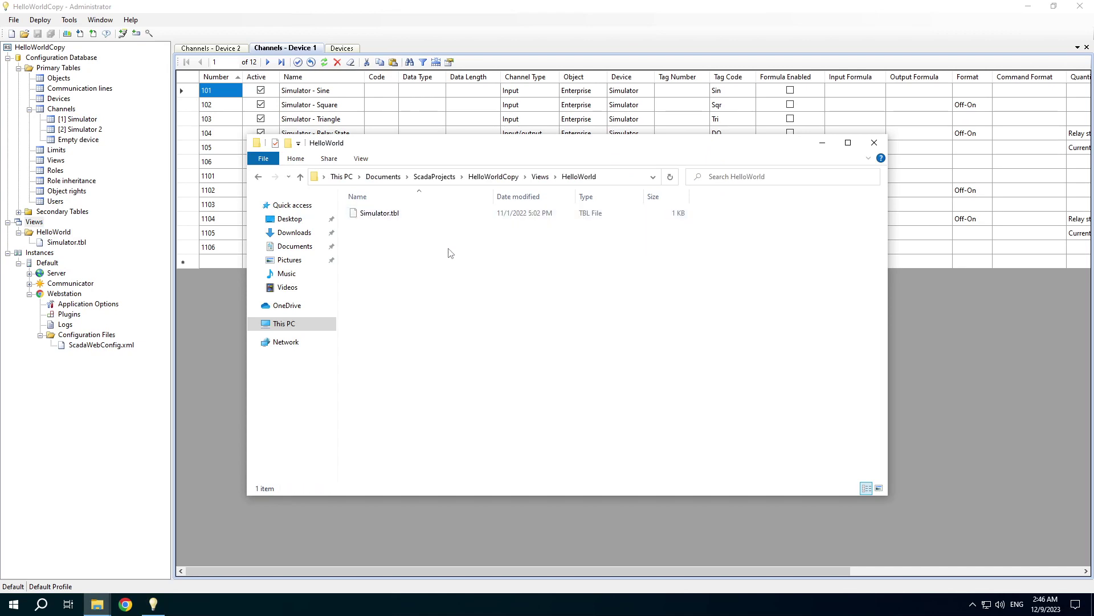
left_click(874, 143)
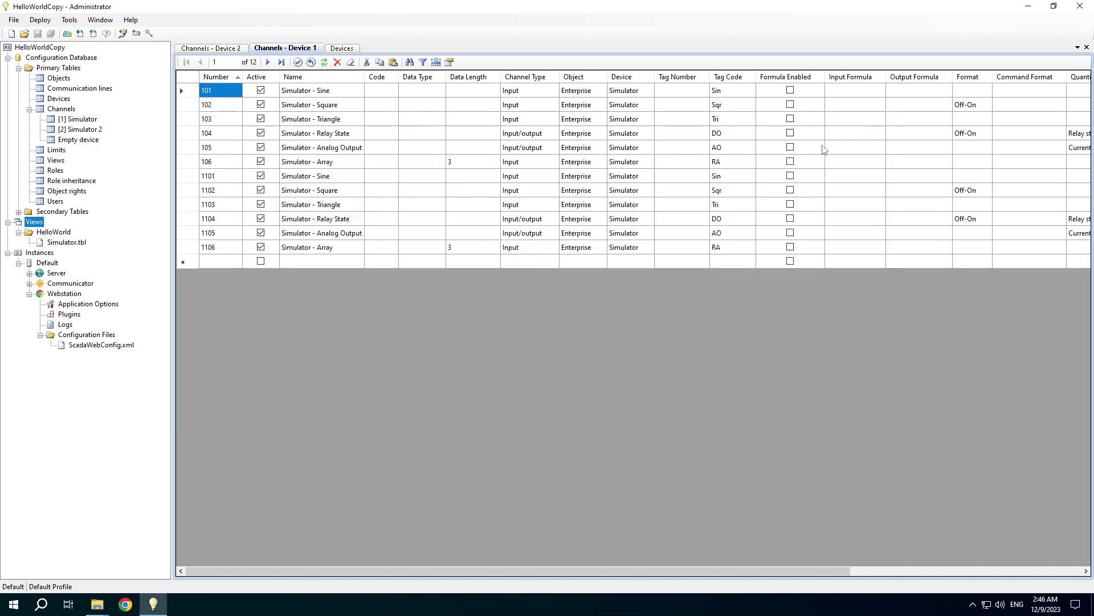
- Close all tables, expand Server and Communicator, and bring up Server's context menu
left_click(101, 19)
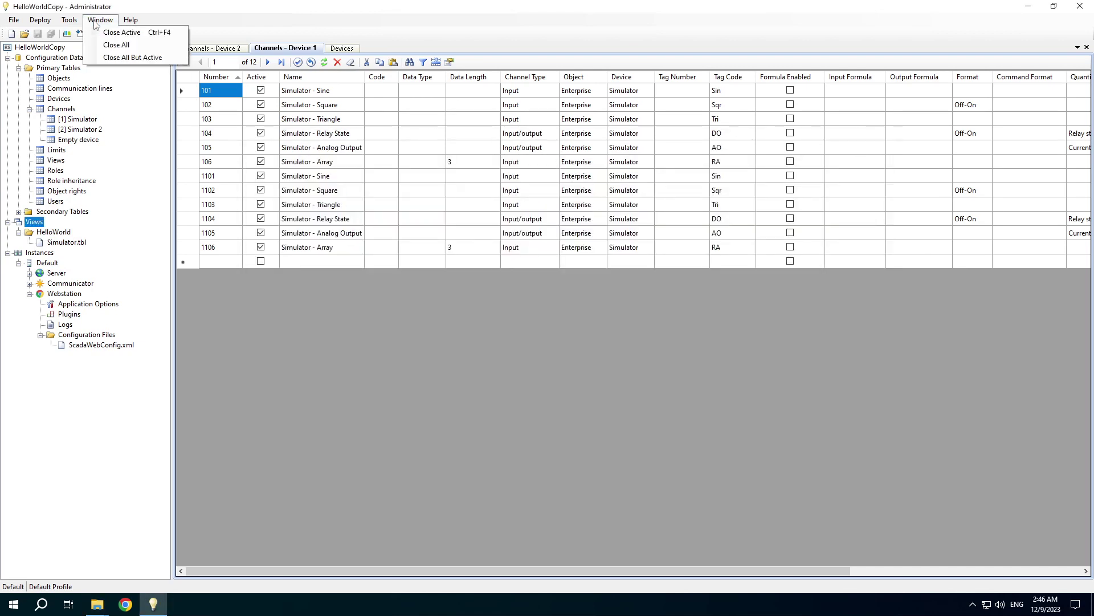
left_click(108, 47)
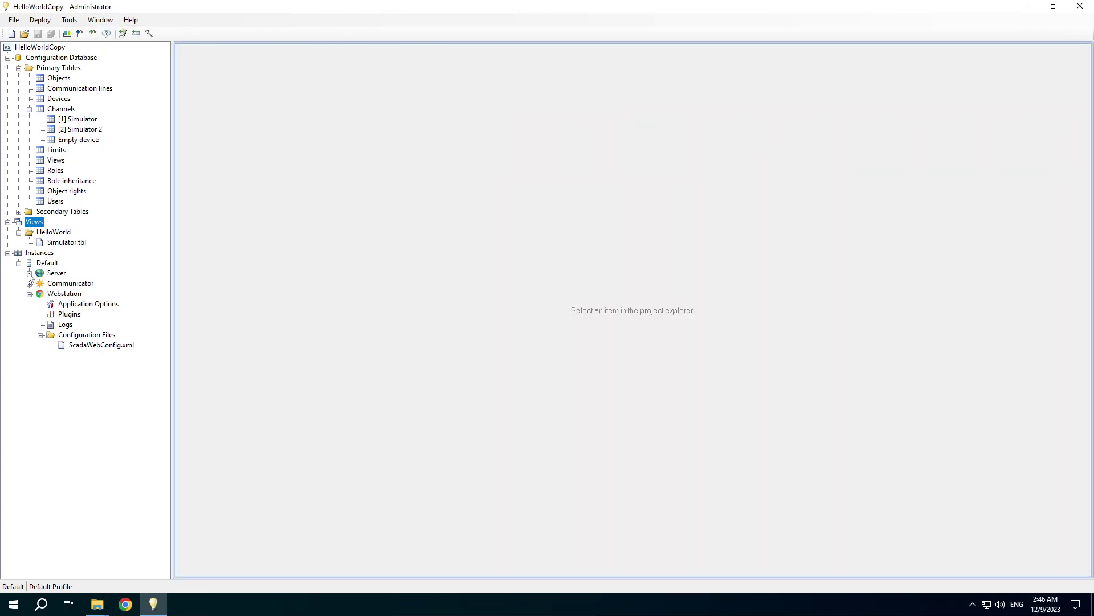
left_click(29, 273)
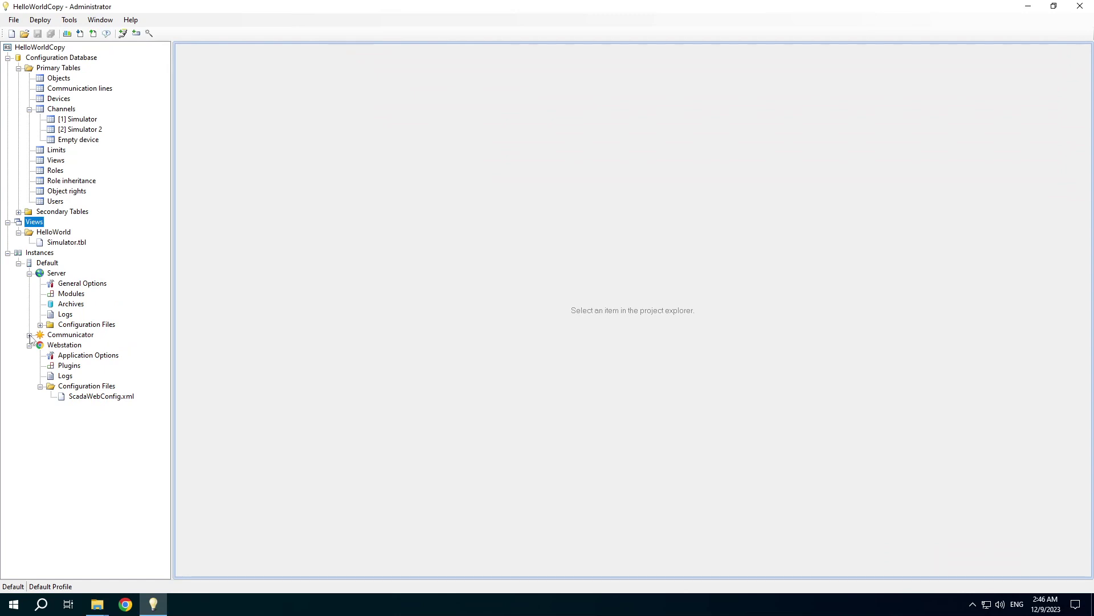
left_click(29, 334)
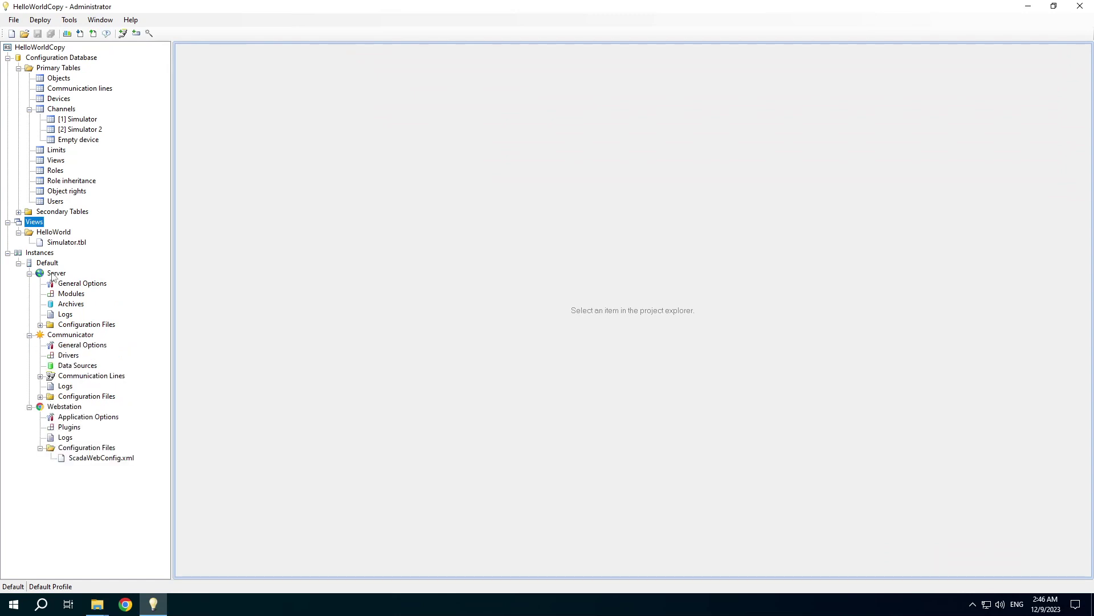
right_click(52, 273)
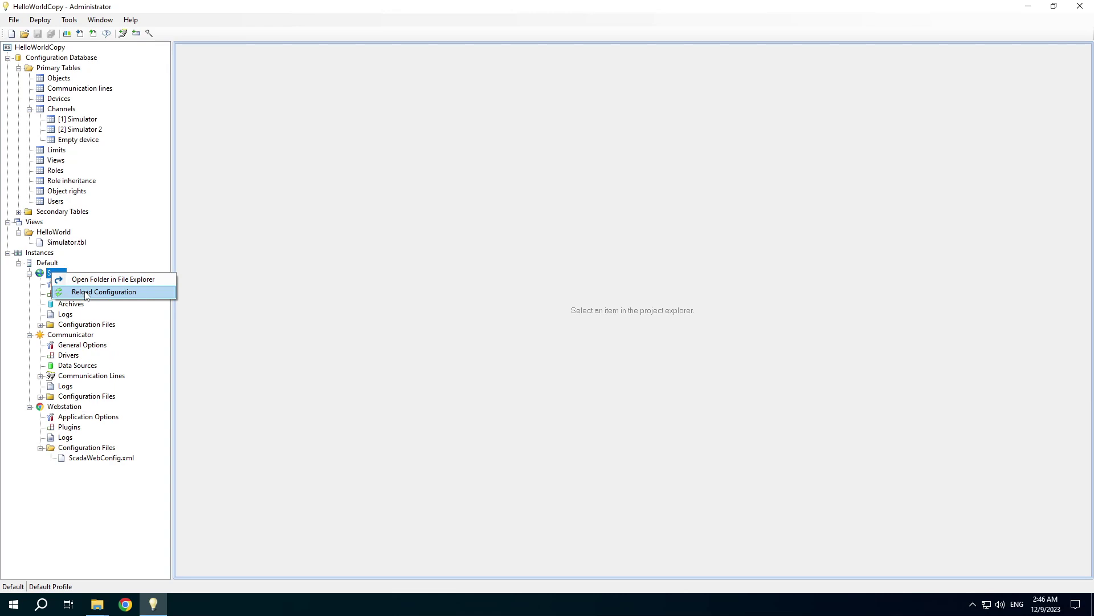
left_click(40, 325)
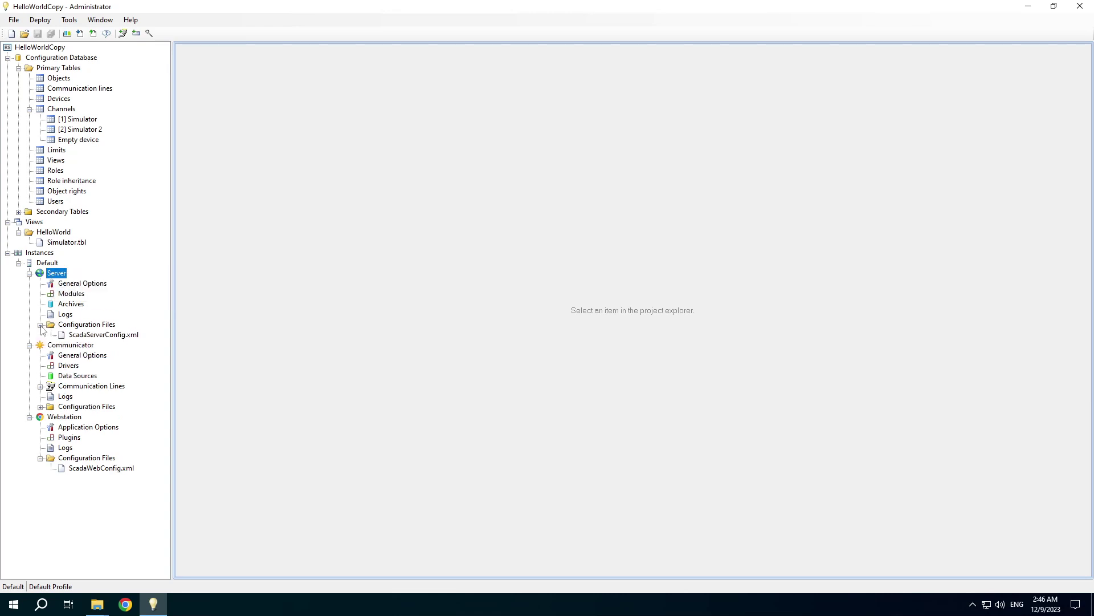
double_click(94, 336)
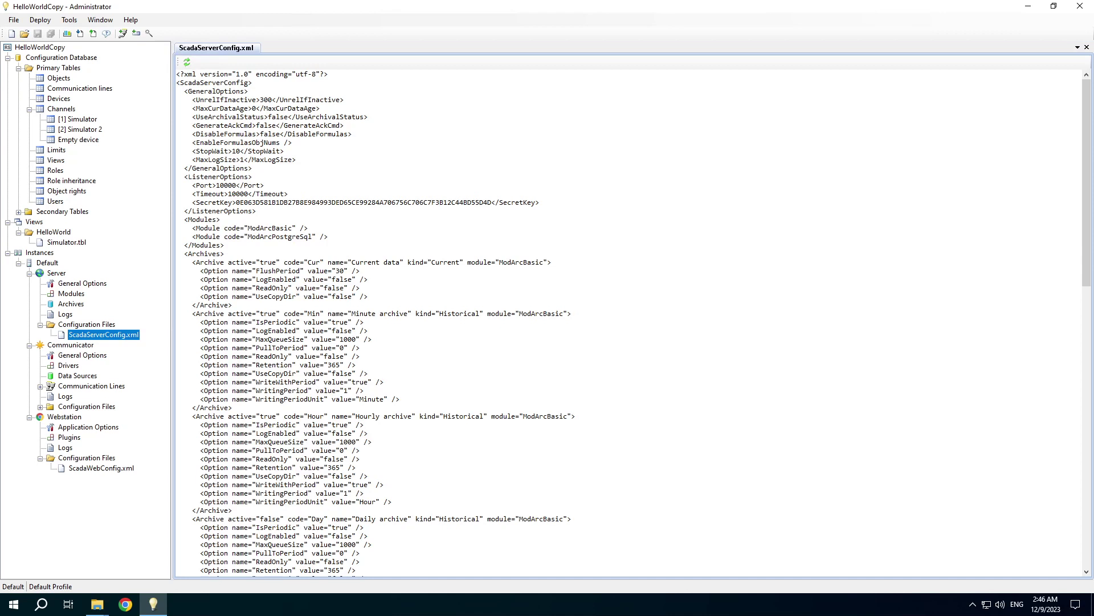
left_click(1087, 48)
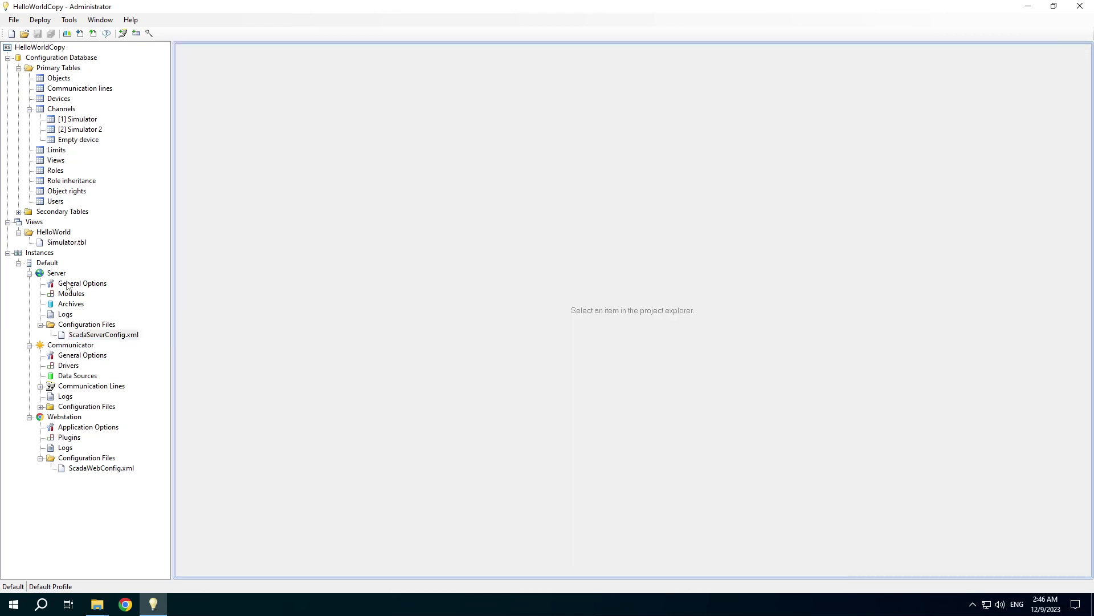
double_click(67, 285)
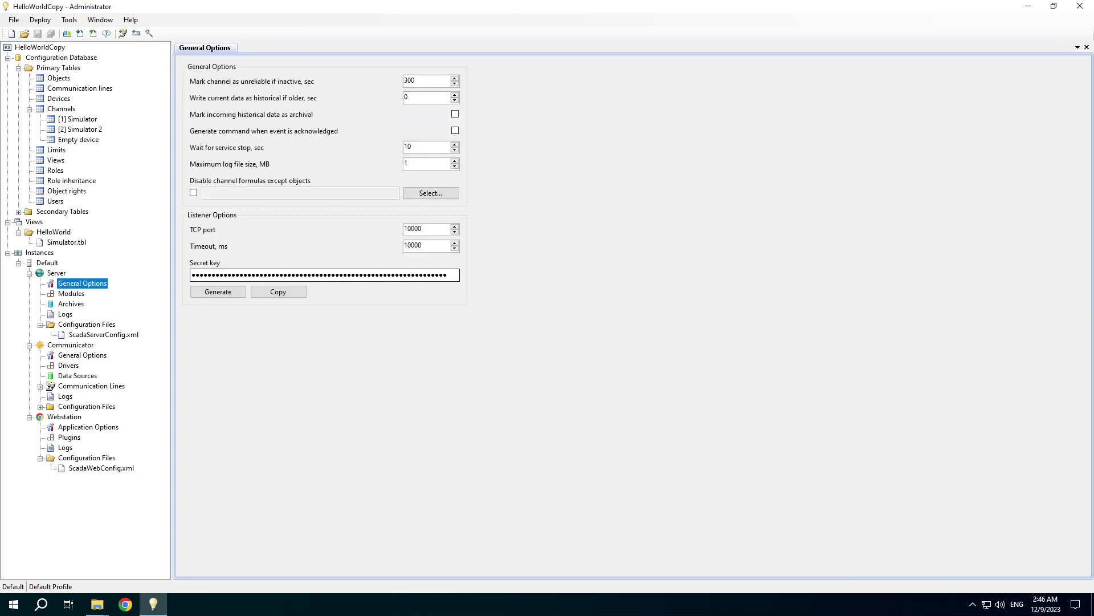
left_click(1085, 47)
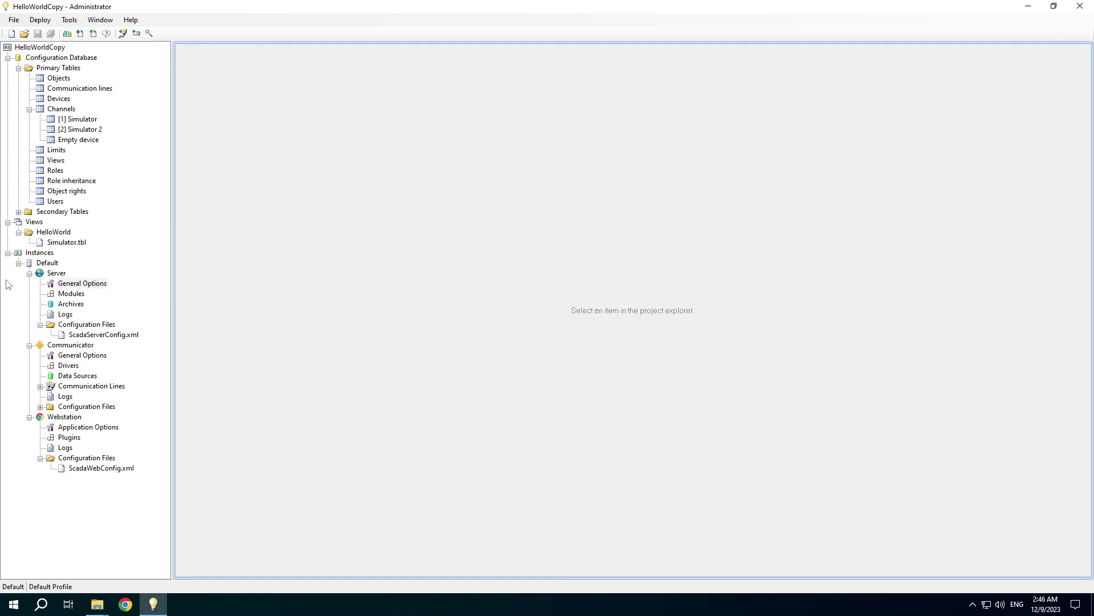
left_click(29, 273)
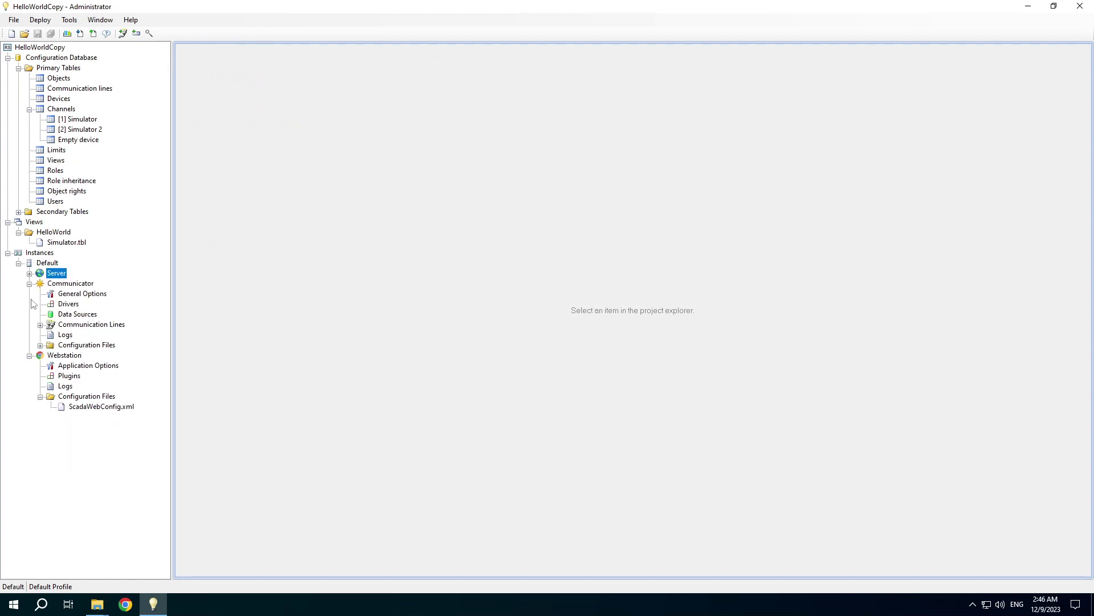
- Synchronize the communication lines with the database and open the Devices table
left_click(29, 356)
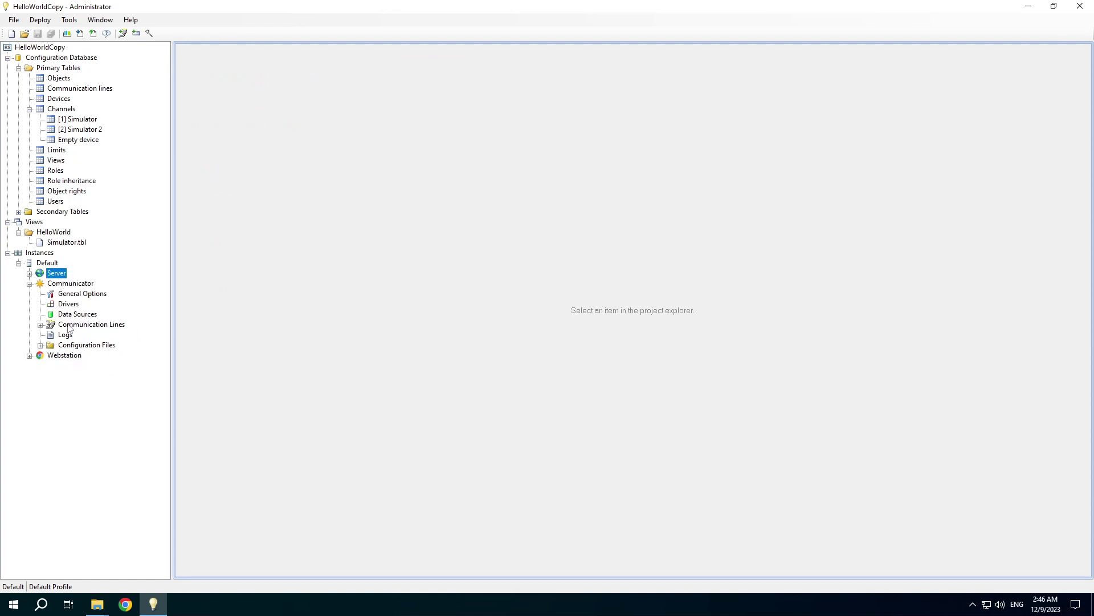
right_click(68, 326)
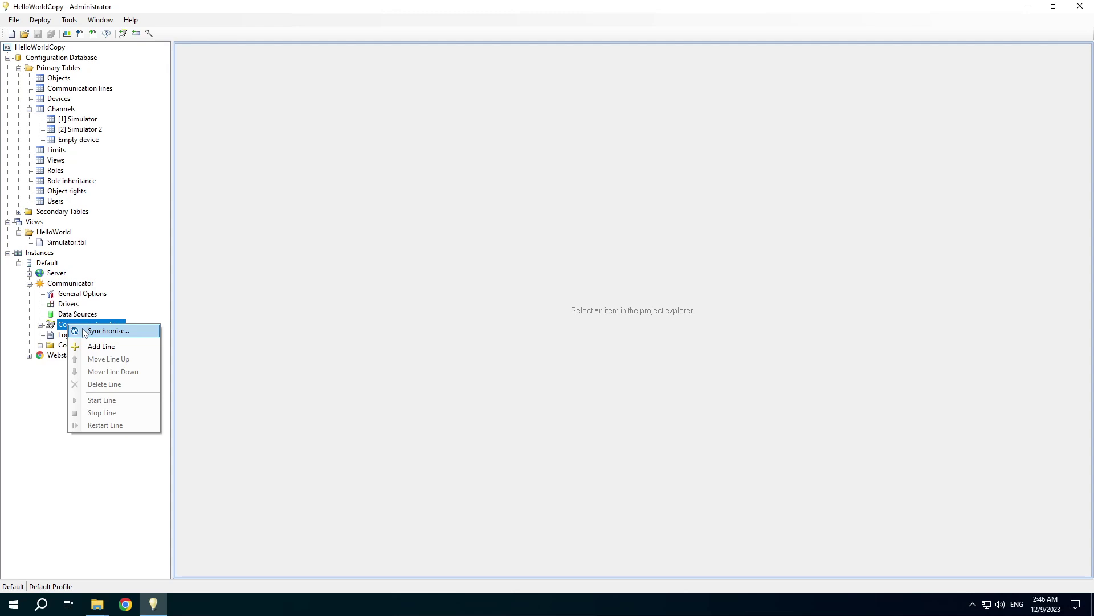
left_click(84, 331)
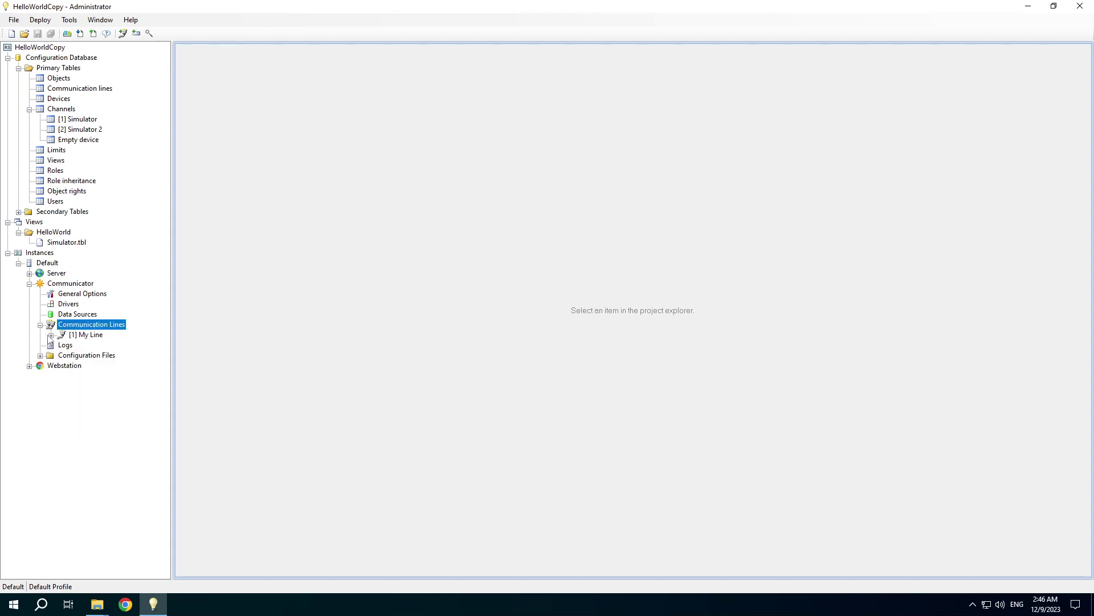
left_click(51, 335)
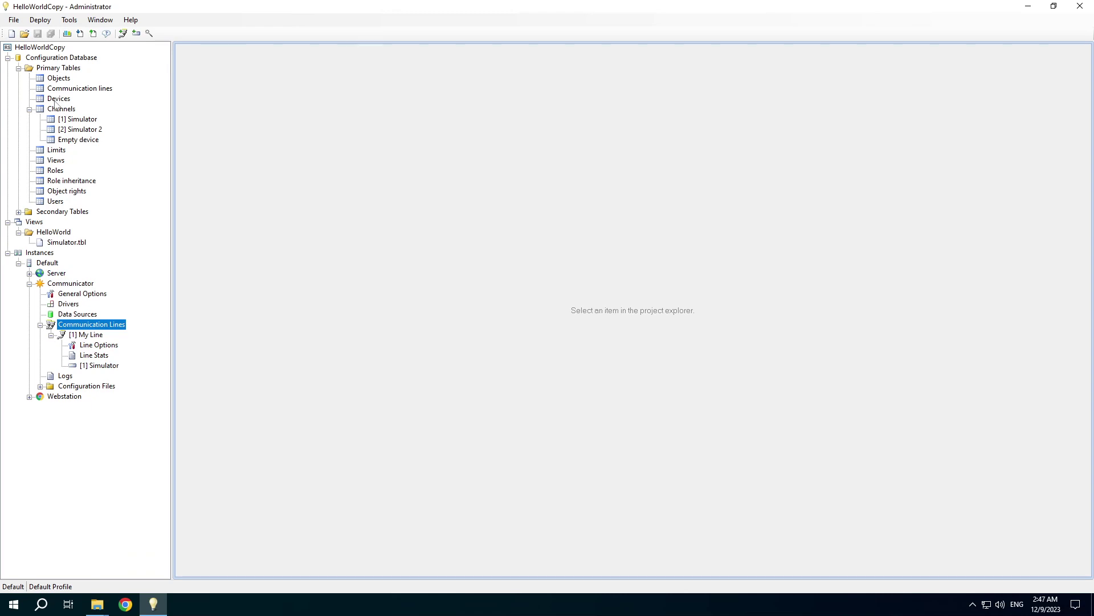
left_click(57, 99)
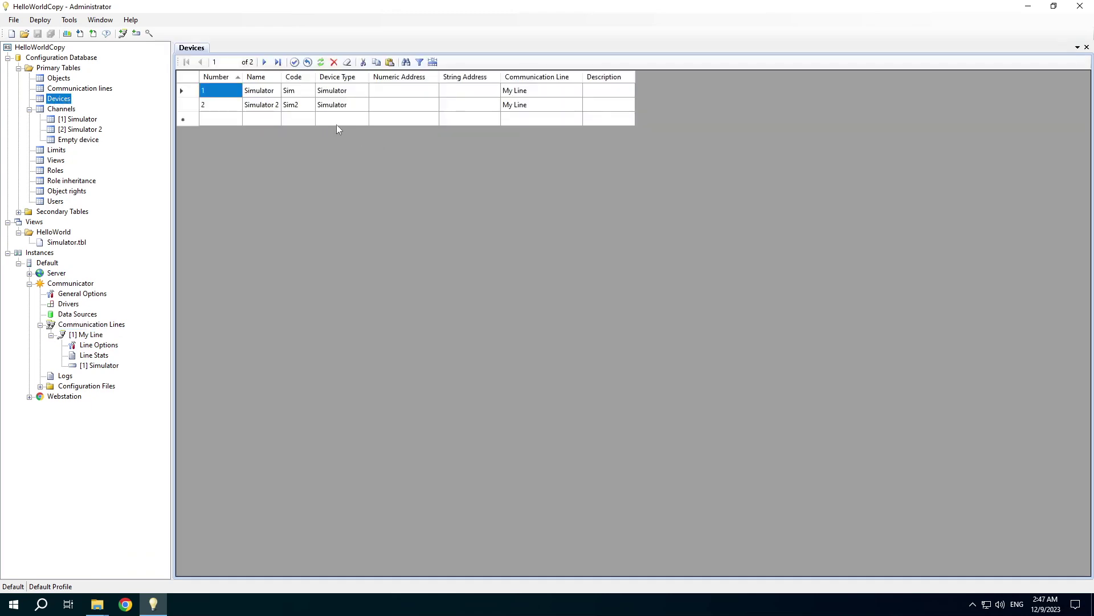
- Synchronize My Line with only Simulator 2 selected, then show its devices
right_click(75, 338)
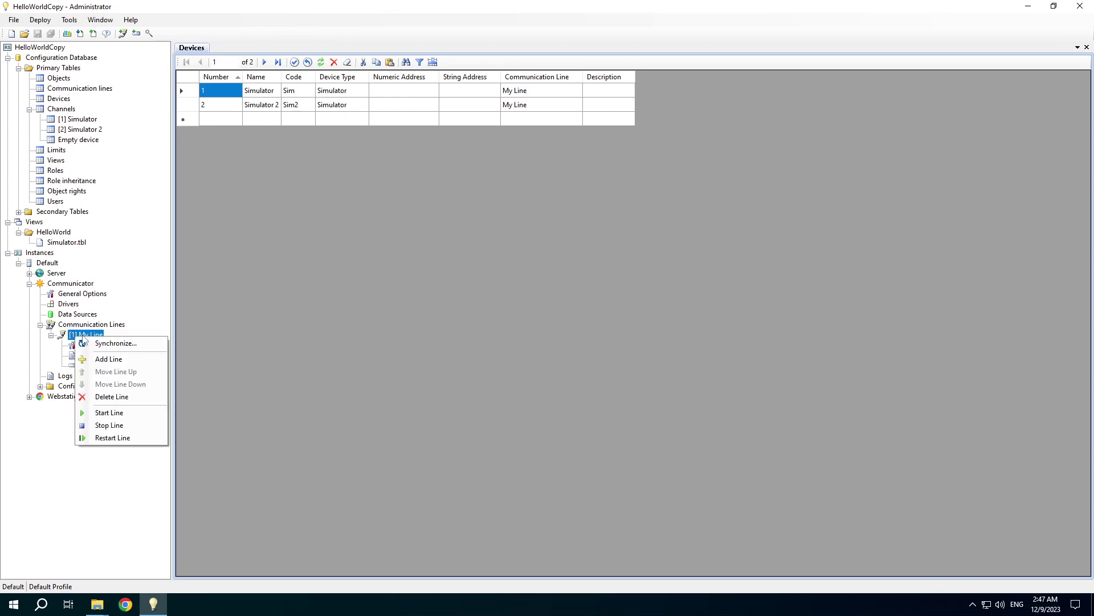
left_click(106, 344)
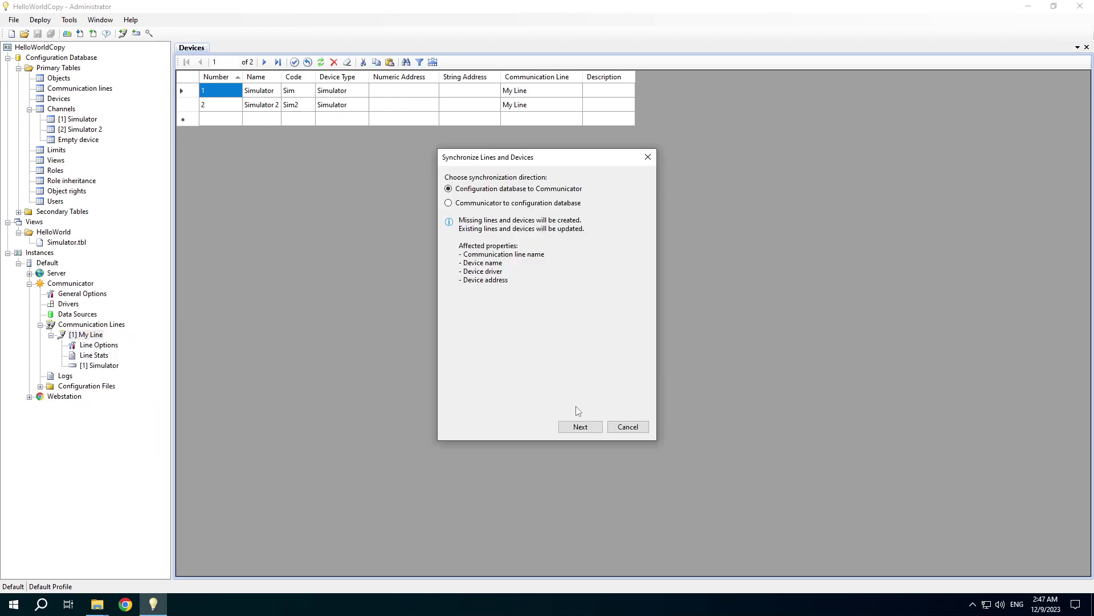
left_click(577, 432)
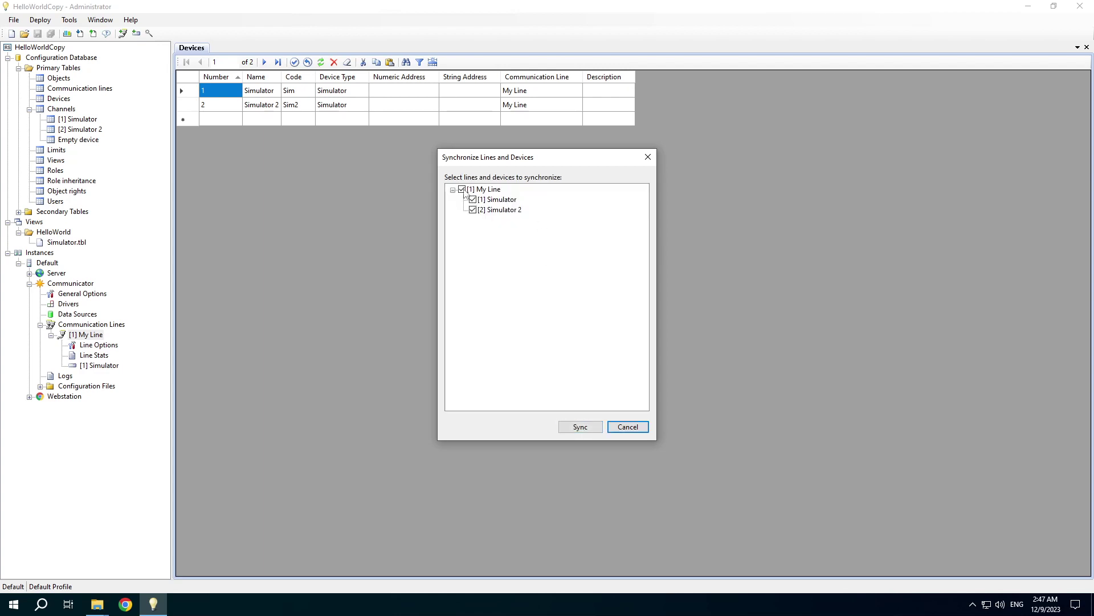
left_click(461, 190)
left_click(472, 210)
left_click(560, 428)
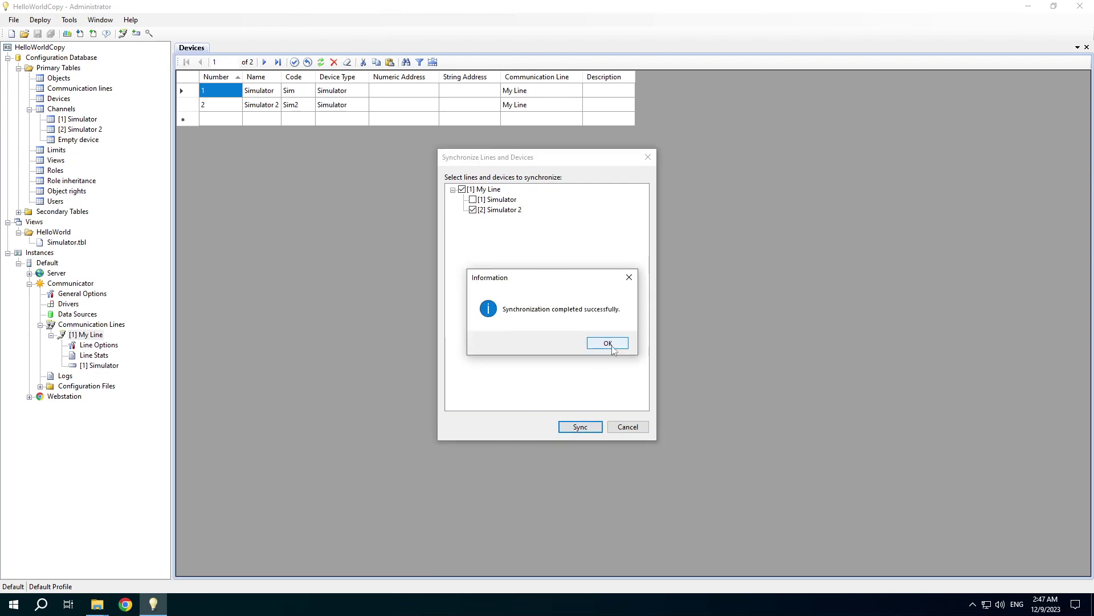
left_click(607, 347)
left_click(51, 334)
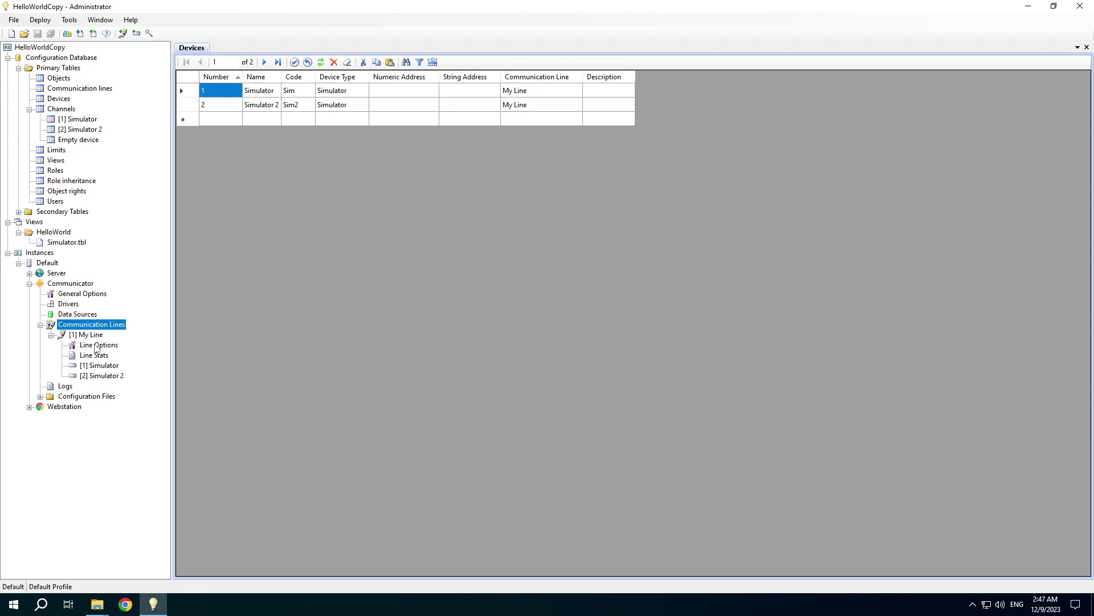
- Rename My Line's polling device 2 to Simulator 2A and save the project
left_click(96, 346)
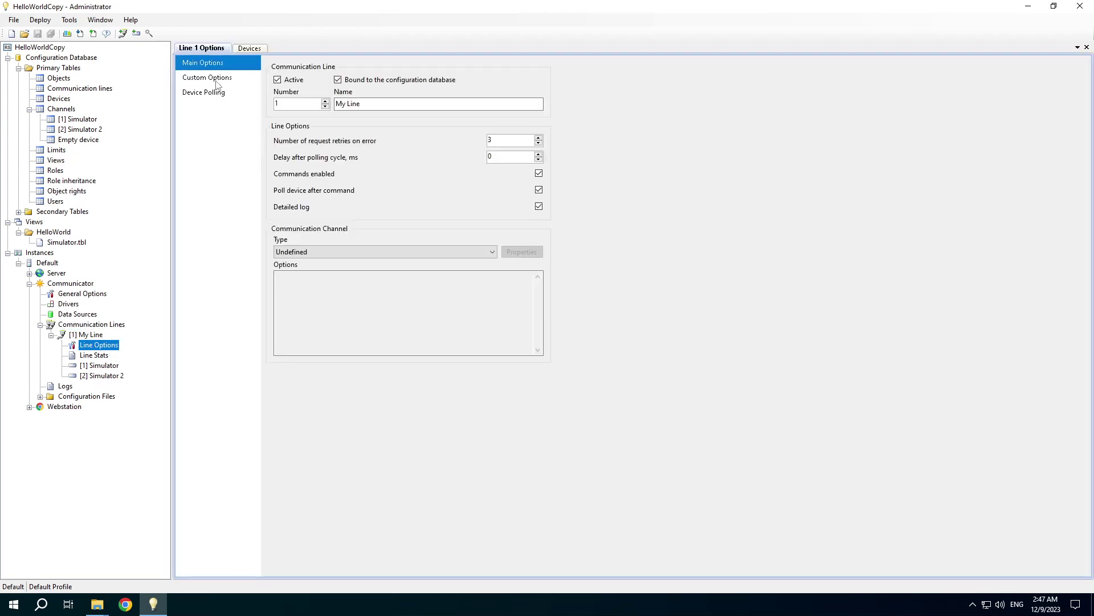
left_click(205, 93)
left_click(405, 111)
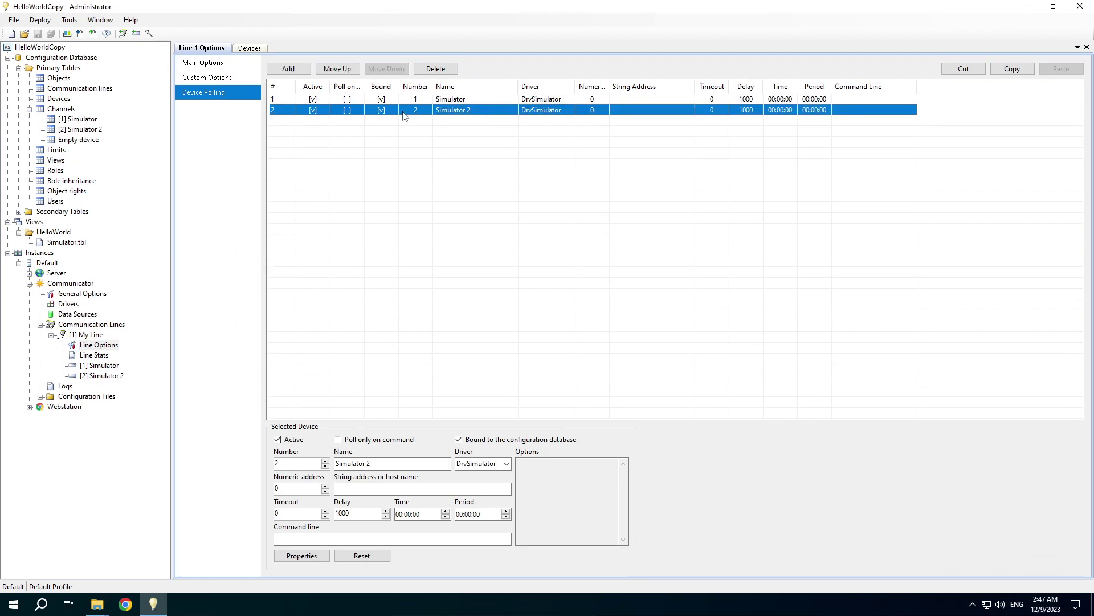
left_click(370, 463)
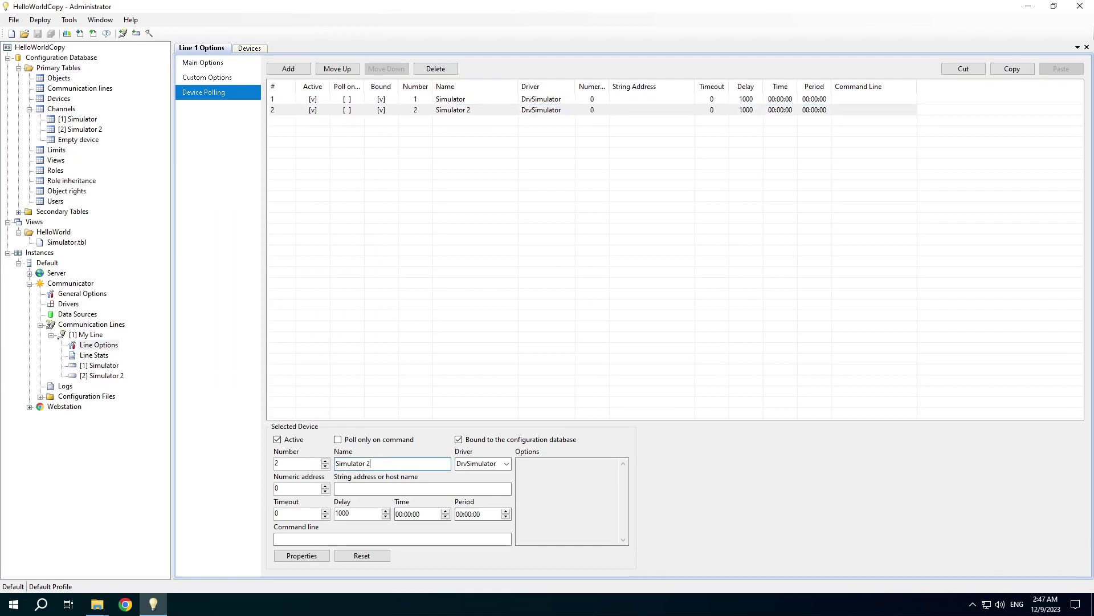
type("A")
left_click(52, 34)
- Synchronize Communicator to the configuration database for Simulator 2A only
right_click(78, 335)
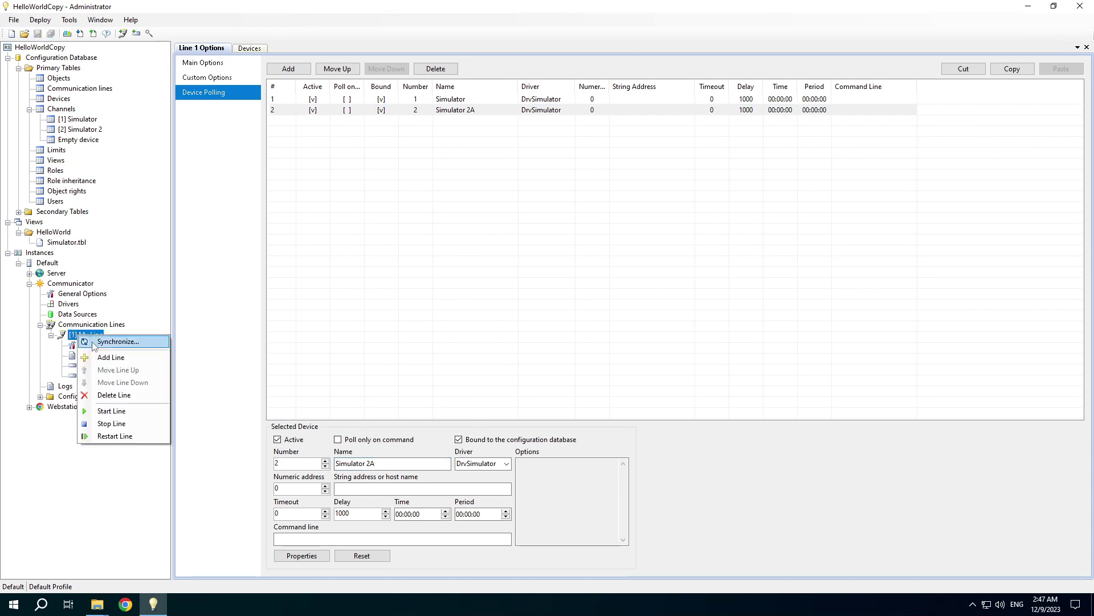
left_click(86, 324)
right_click(78, 323)
left_click(117, 328)
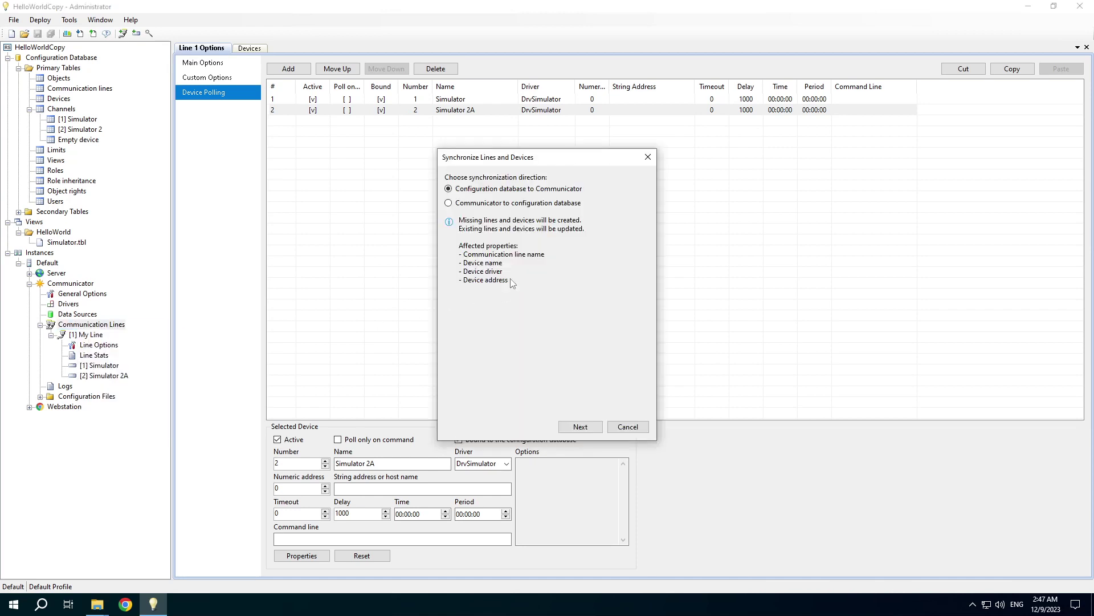
left_click(493, 207)
left_click(580, 427)
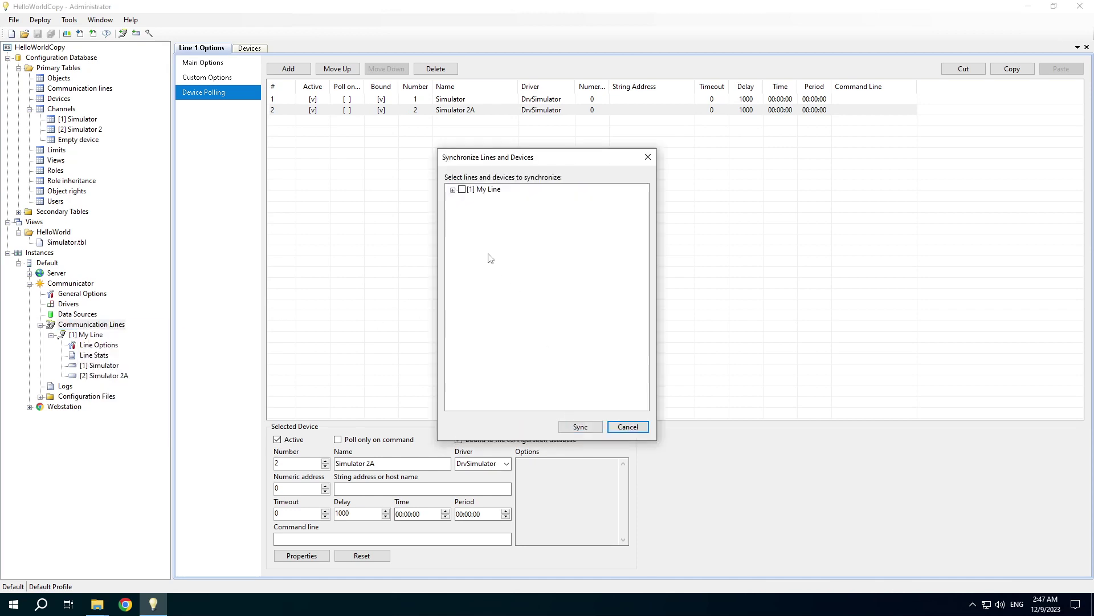
left_click(453, 189)
left_click(472, 209)
left_click(565, 431)
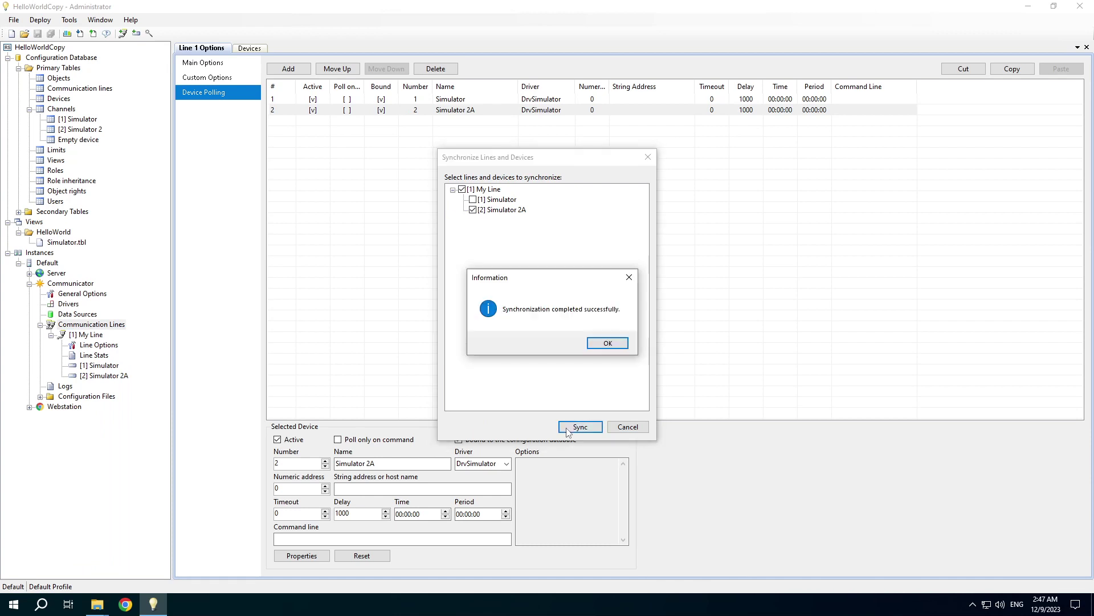
key("Return")
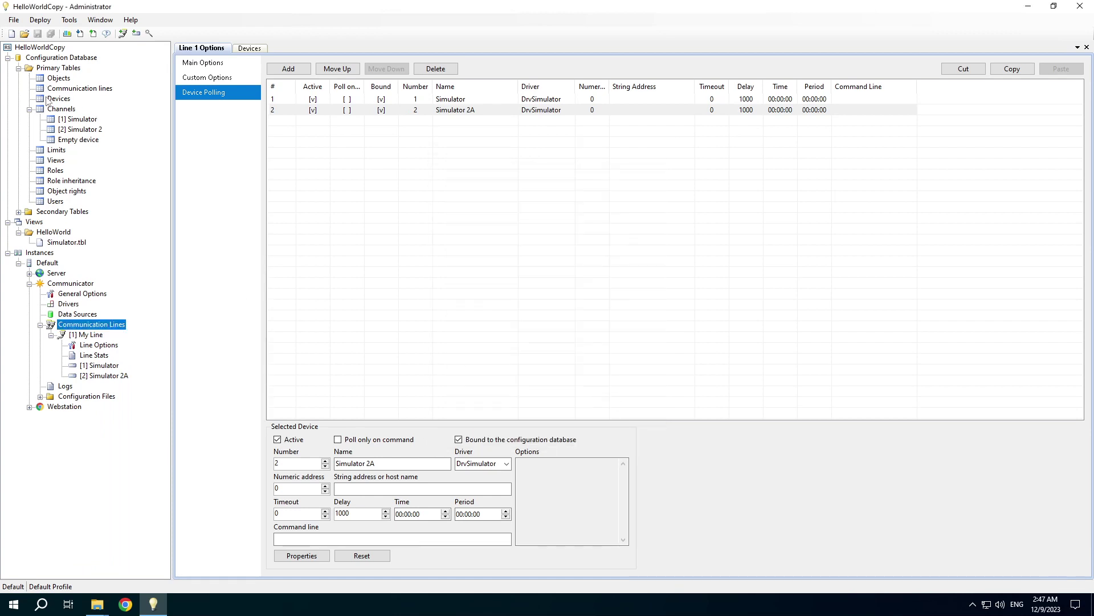
- Open the Devices table and check that device 2 reads Simulator 2A
left_click(49, 100)
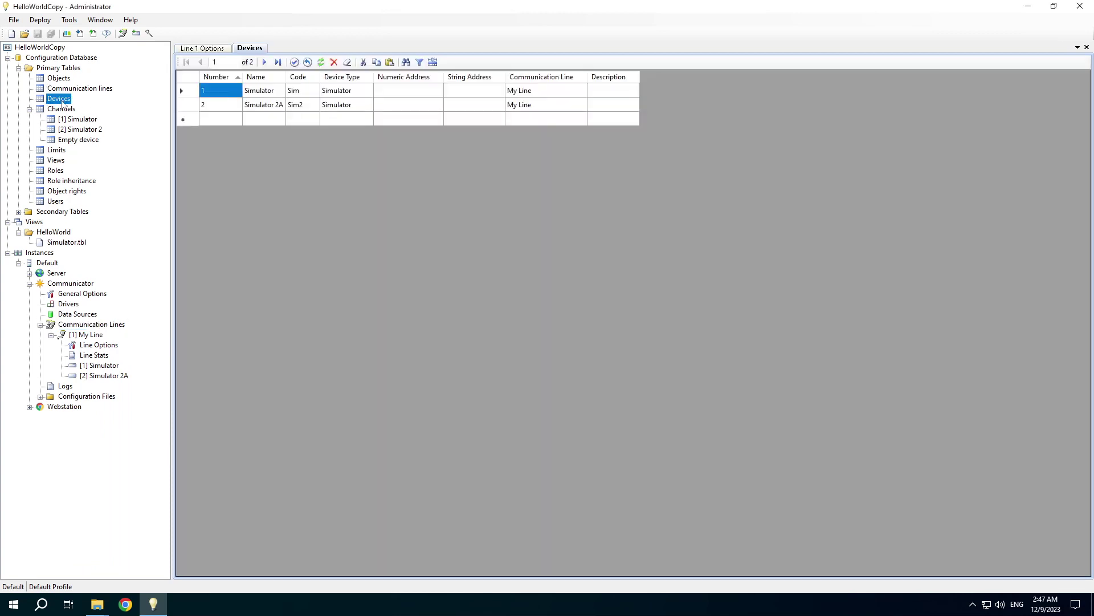
left_click(272, 106)
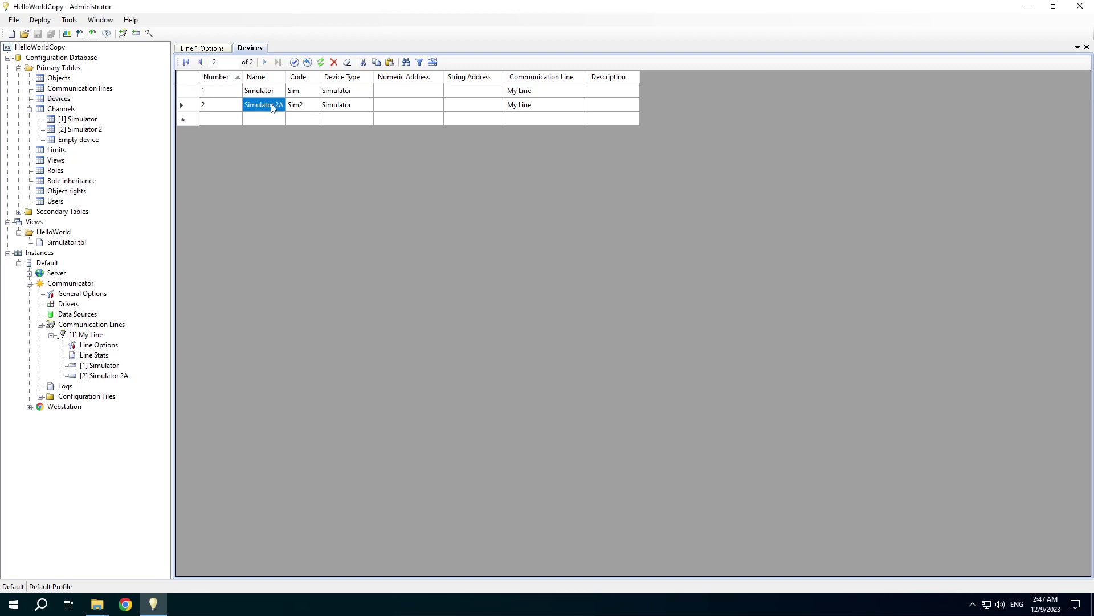